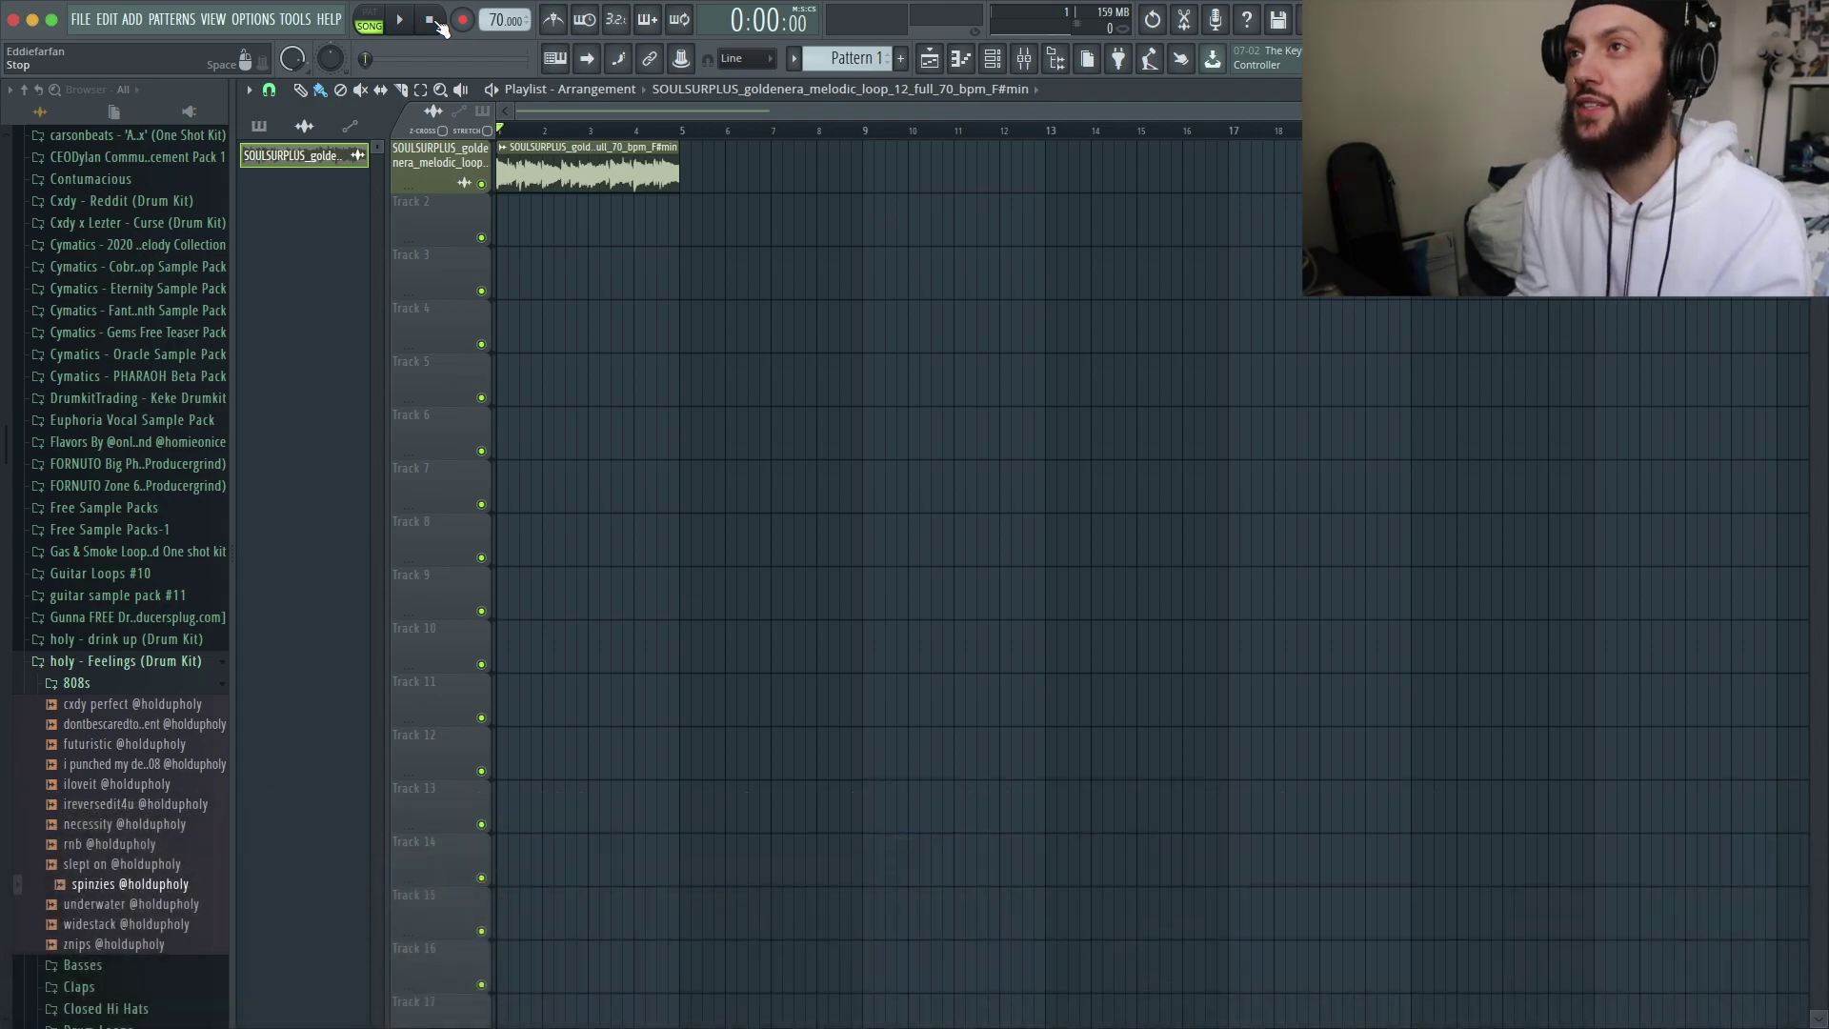
- Audition the melodic loop, and set its time-stretching mode to Stretch with the clip routed to mixer track 1
{"action": "key", "text": "space"}
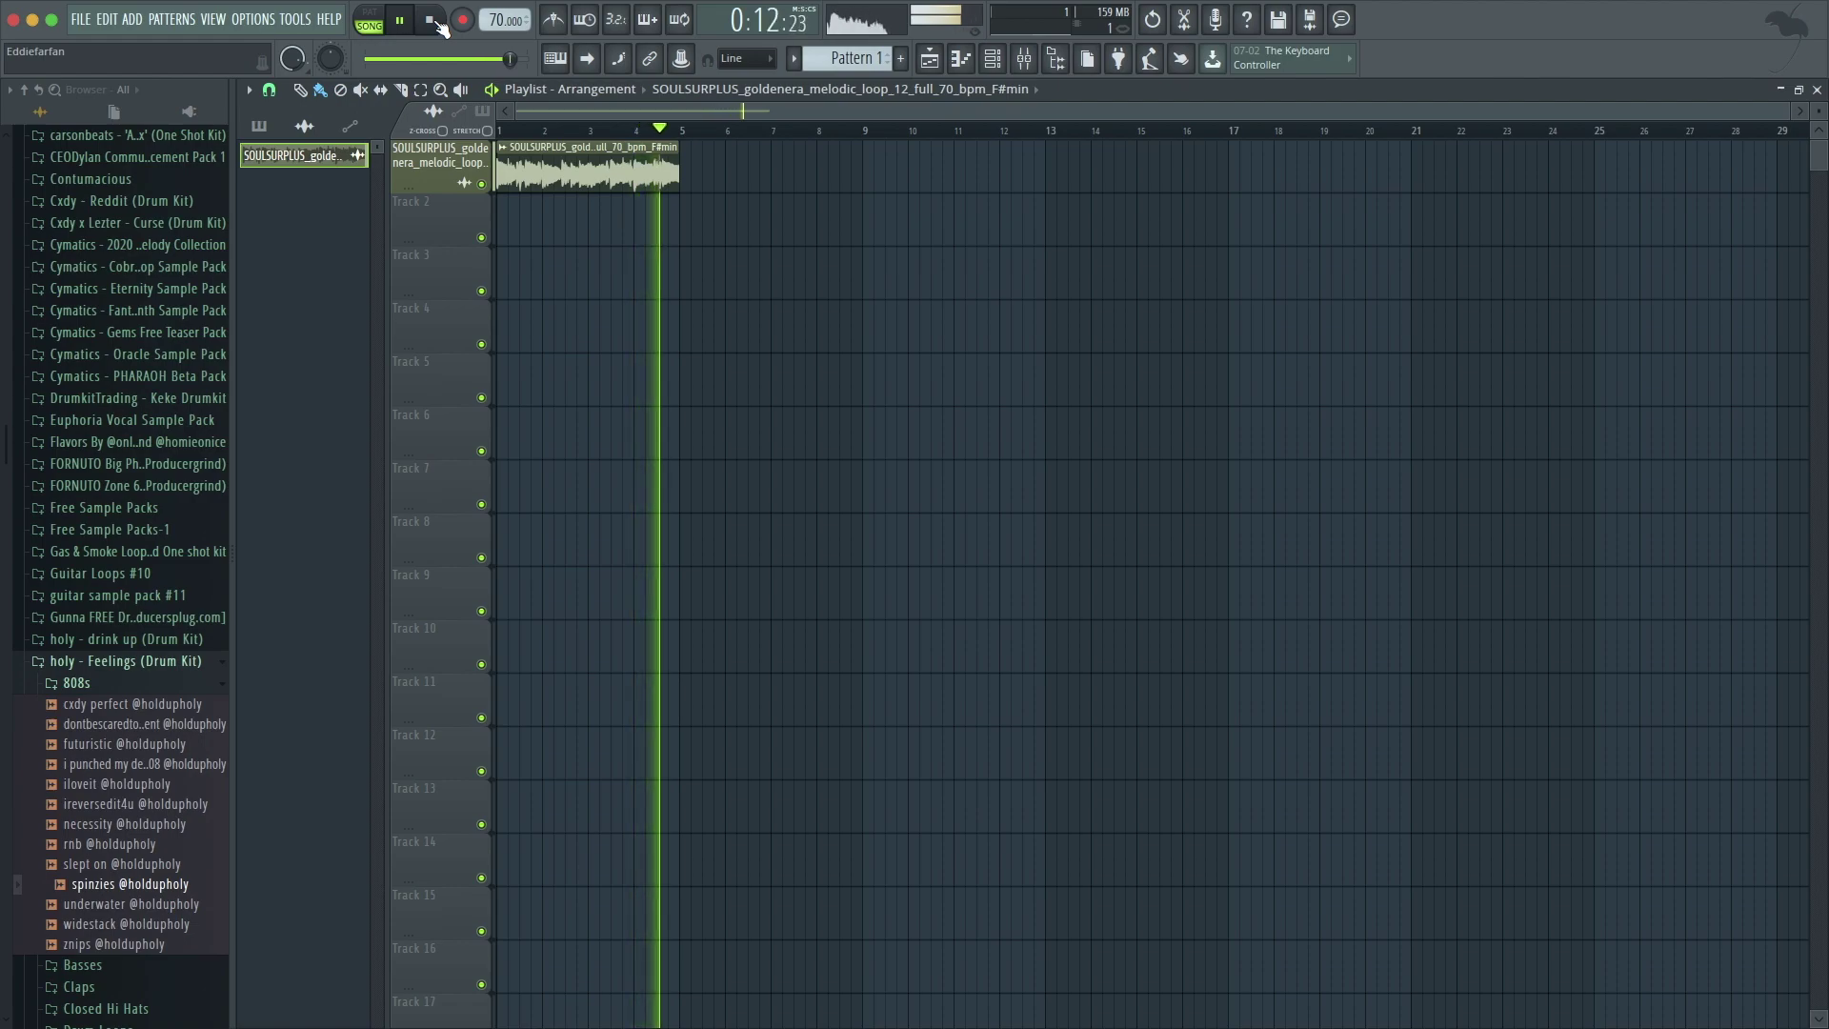
{"action": "left_click", "coordinate": [438, 21]}
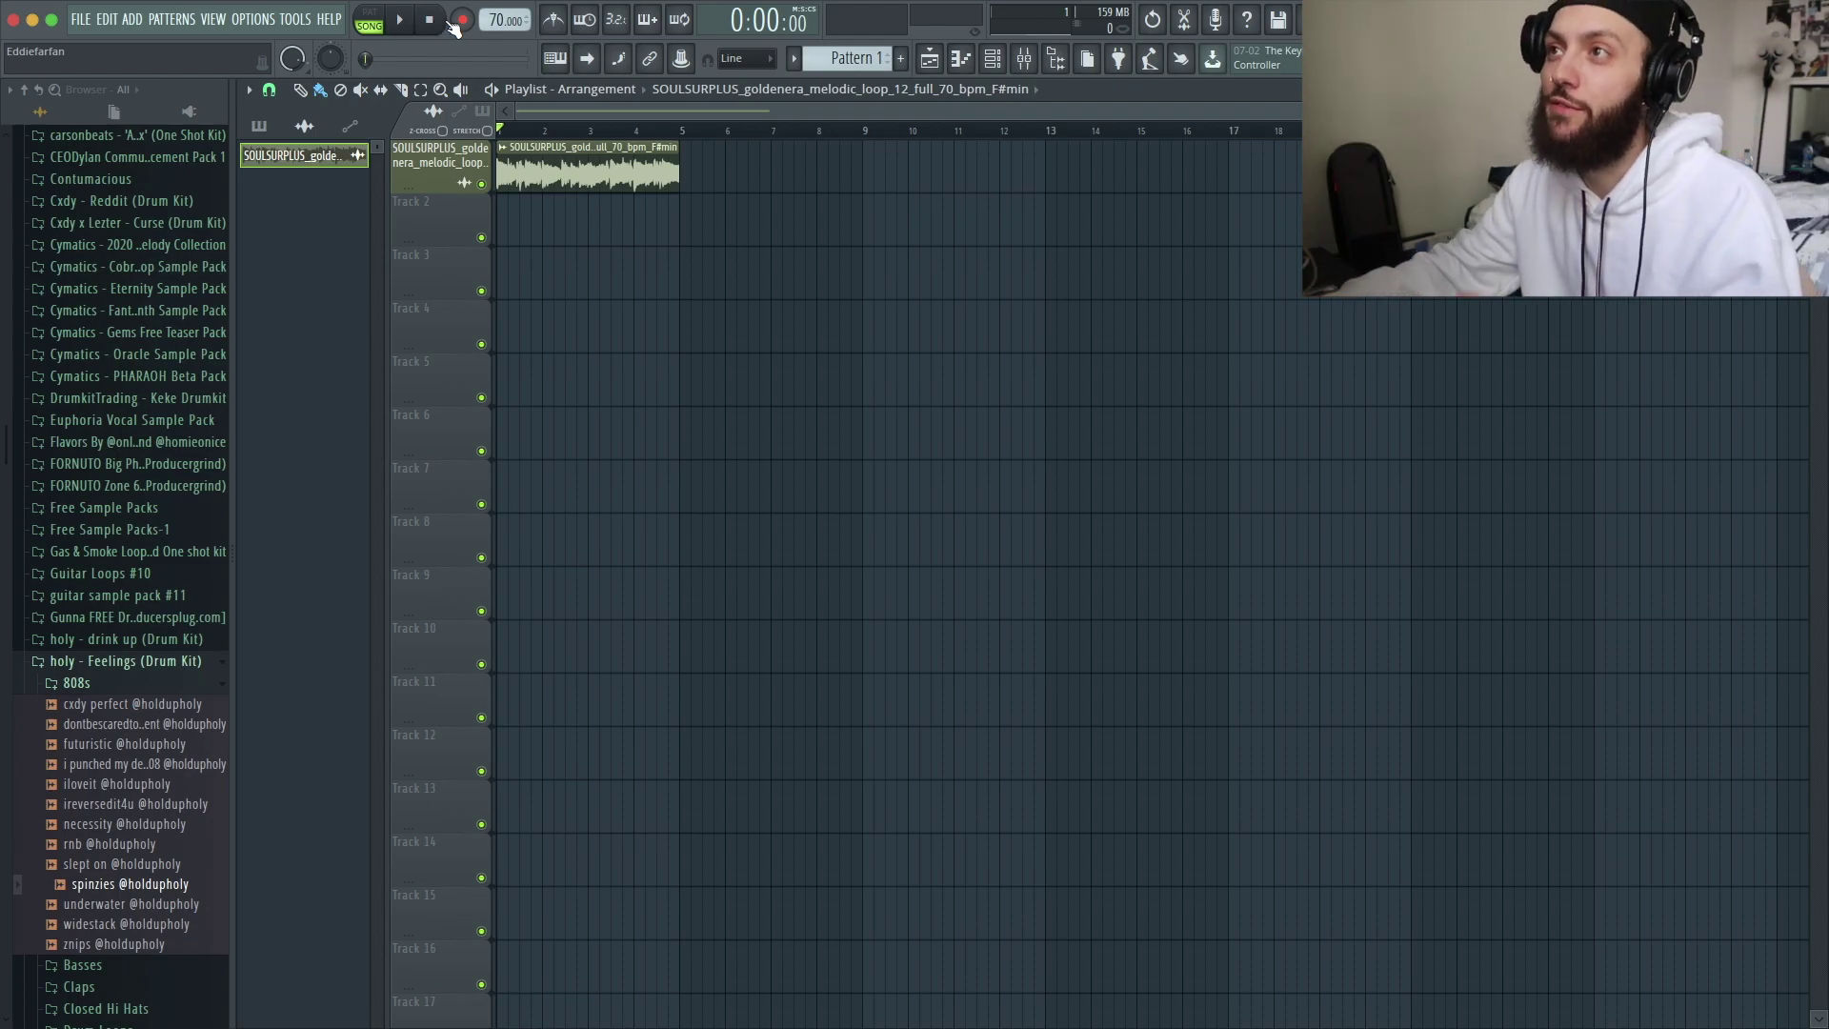
{"action": "double_click", "coordinate": [644, 164]}
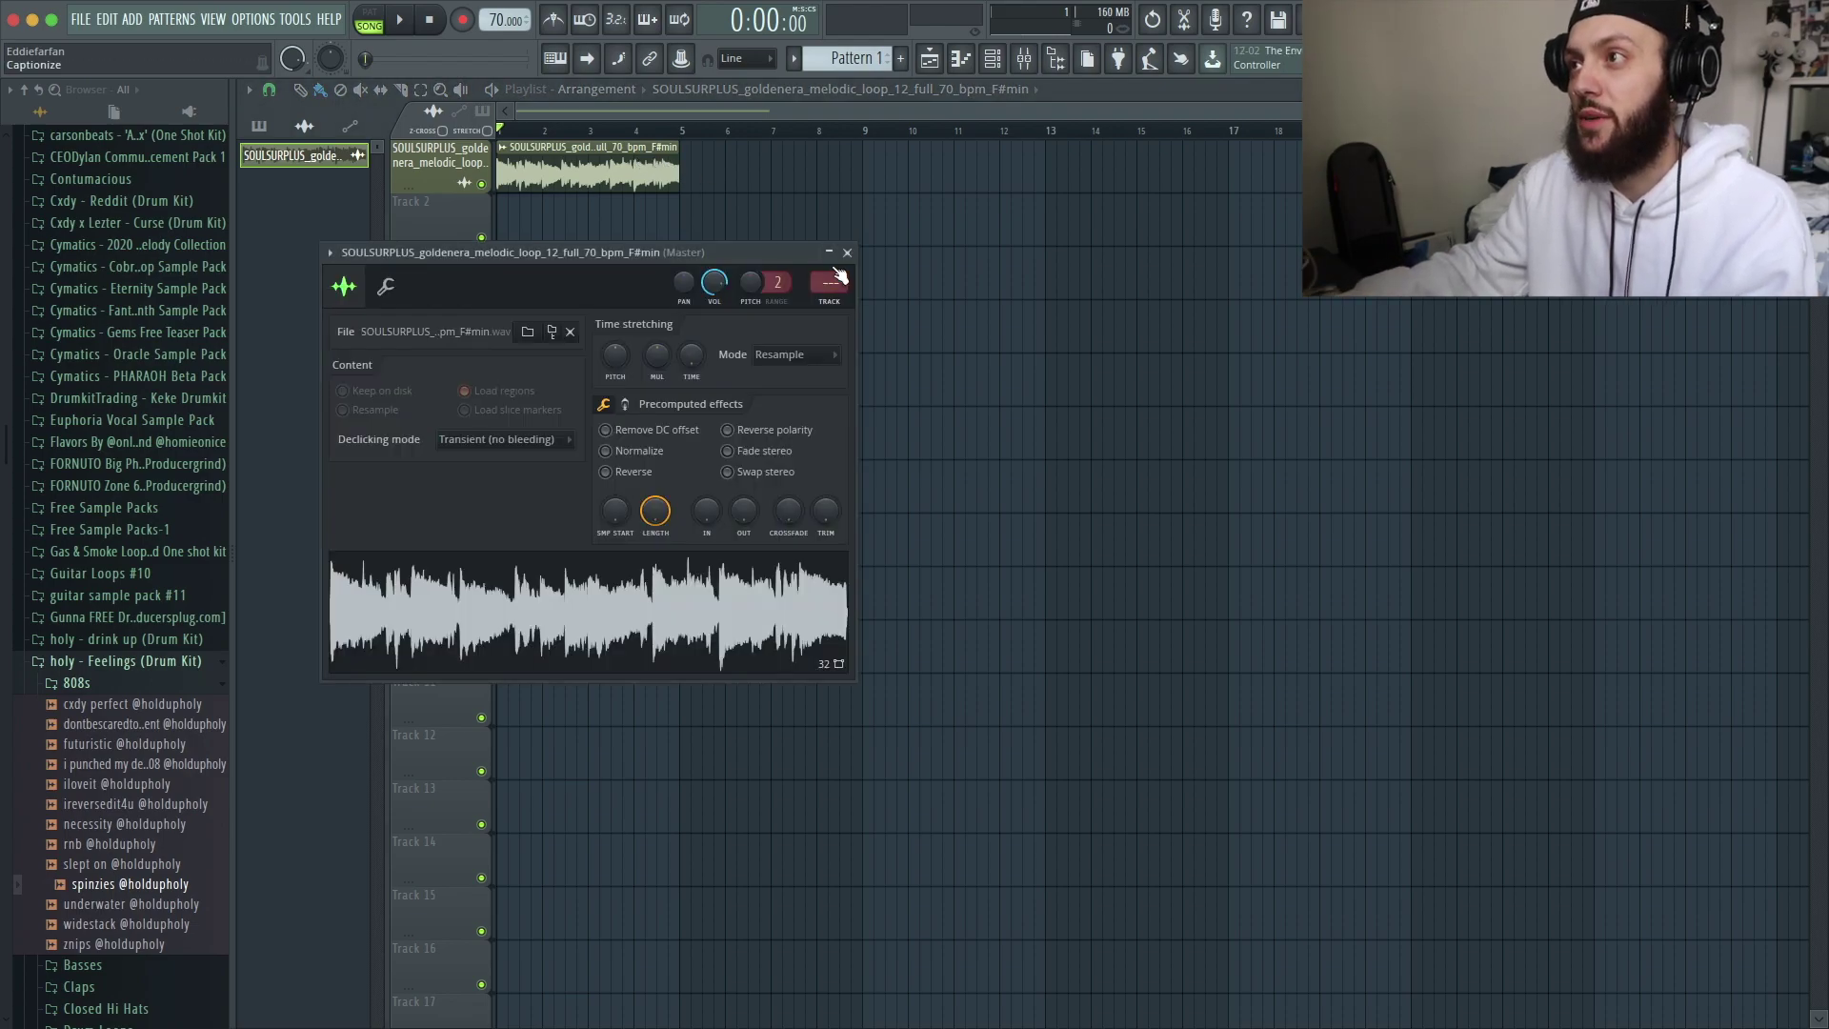
{"action": "left_click", "coordinate": [793, 358]}
{"action": "left_click", "coordinate": [781, 407]}
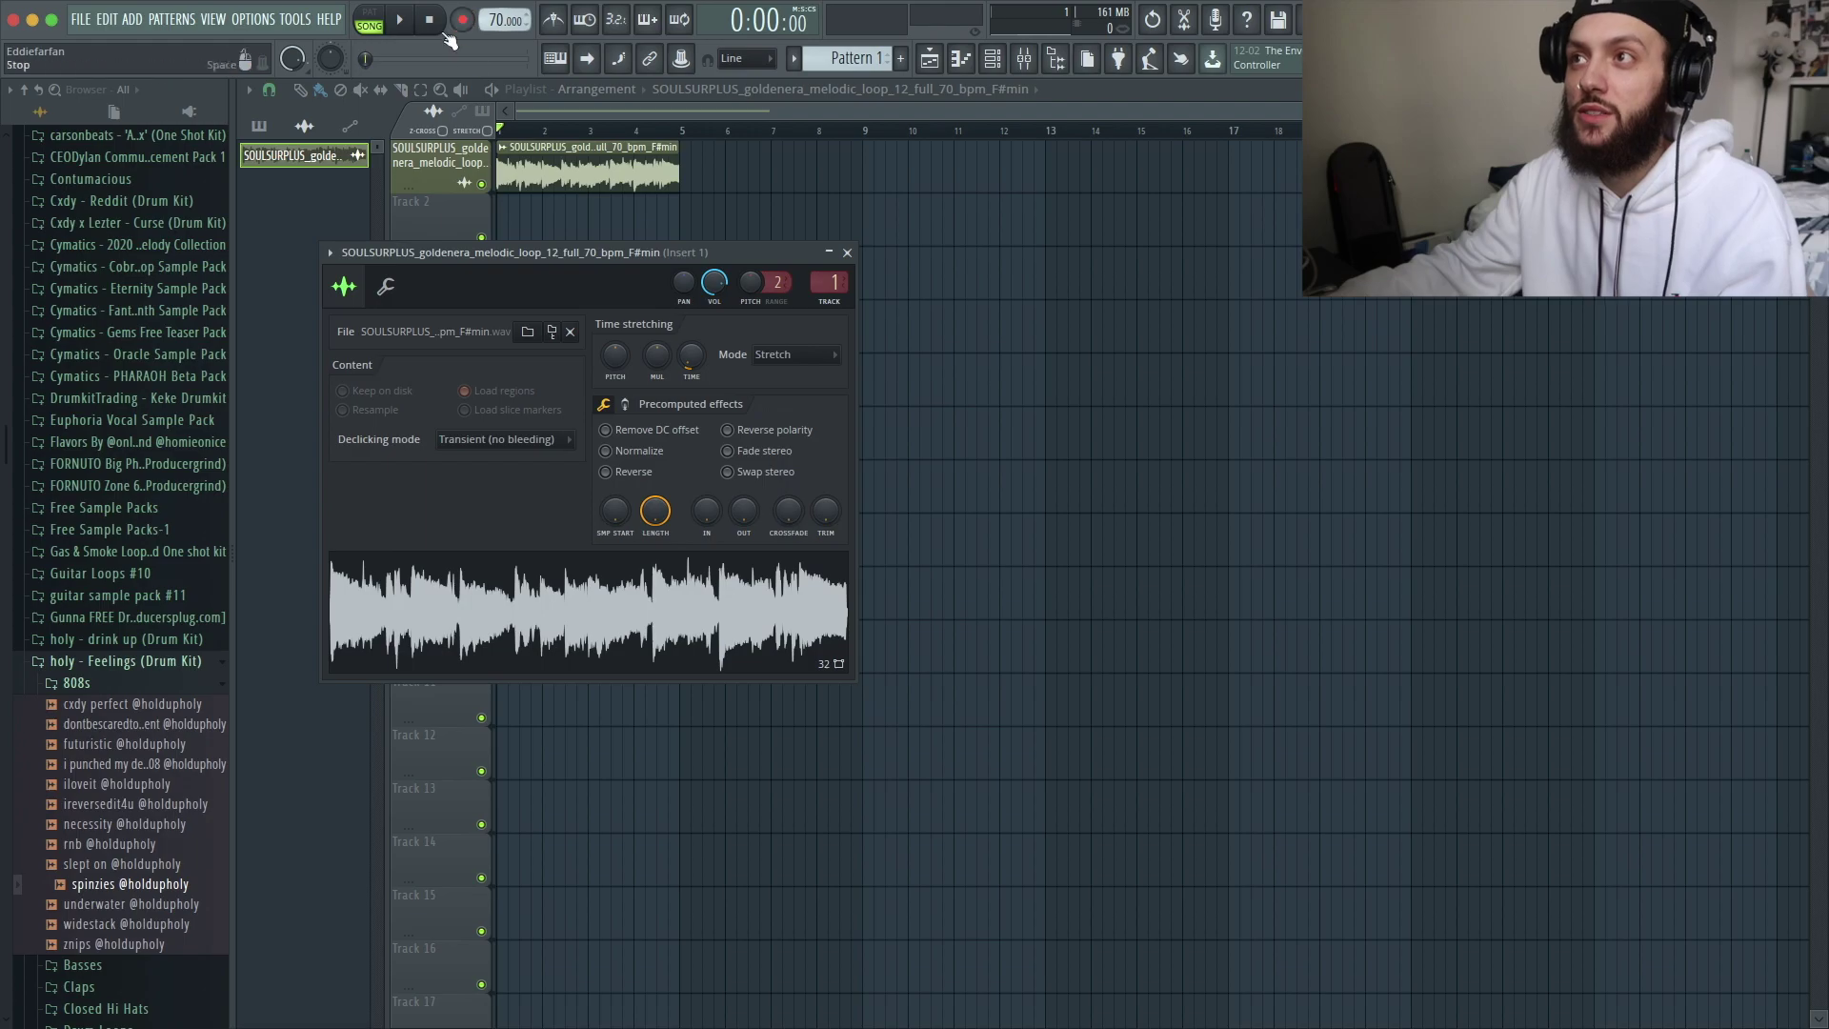
{"action": "left_click", "coordinate": [847, 253]}
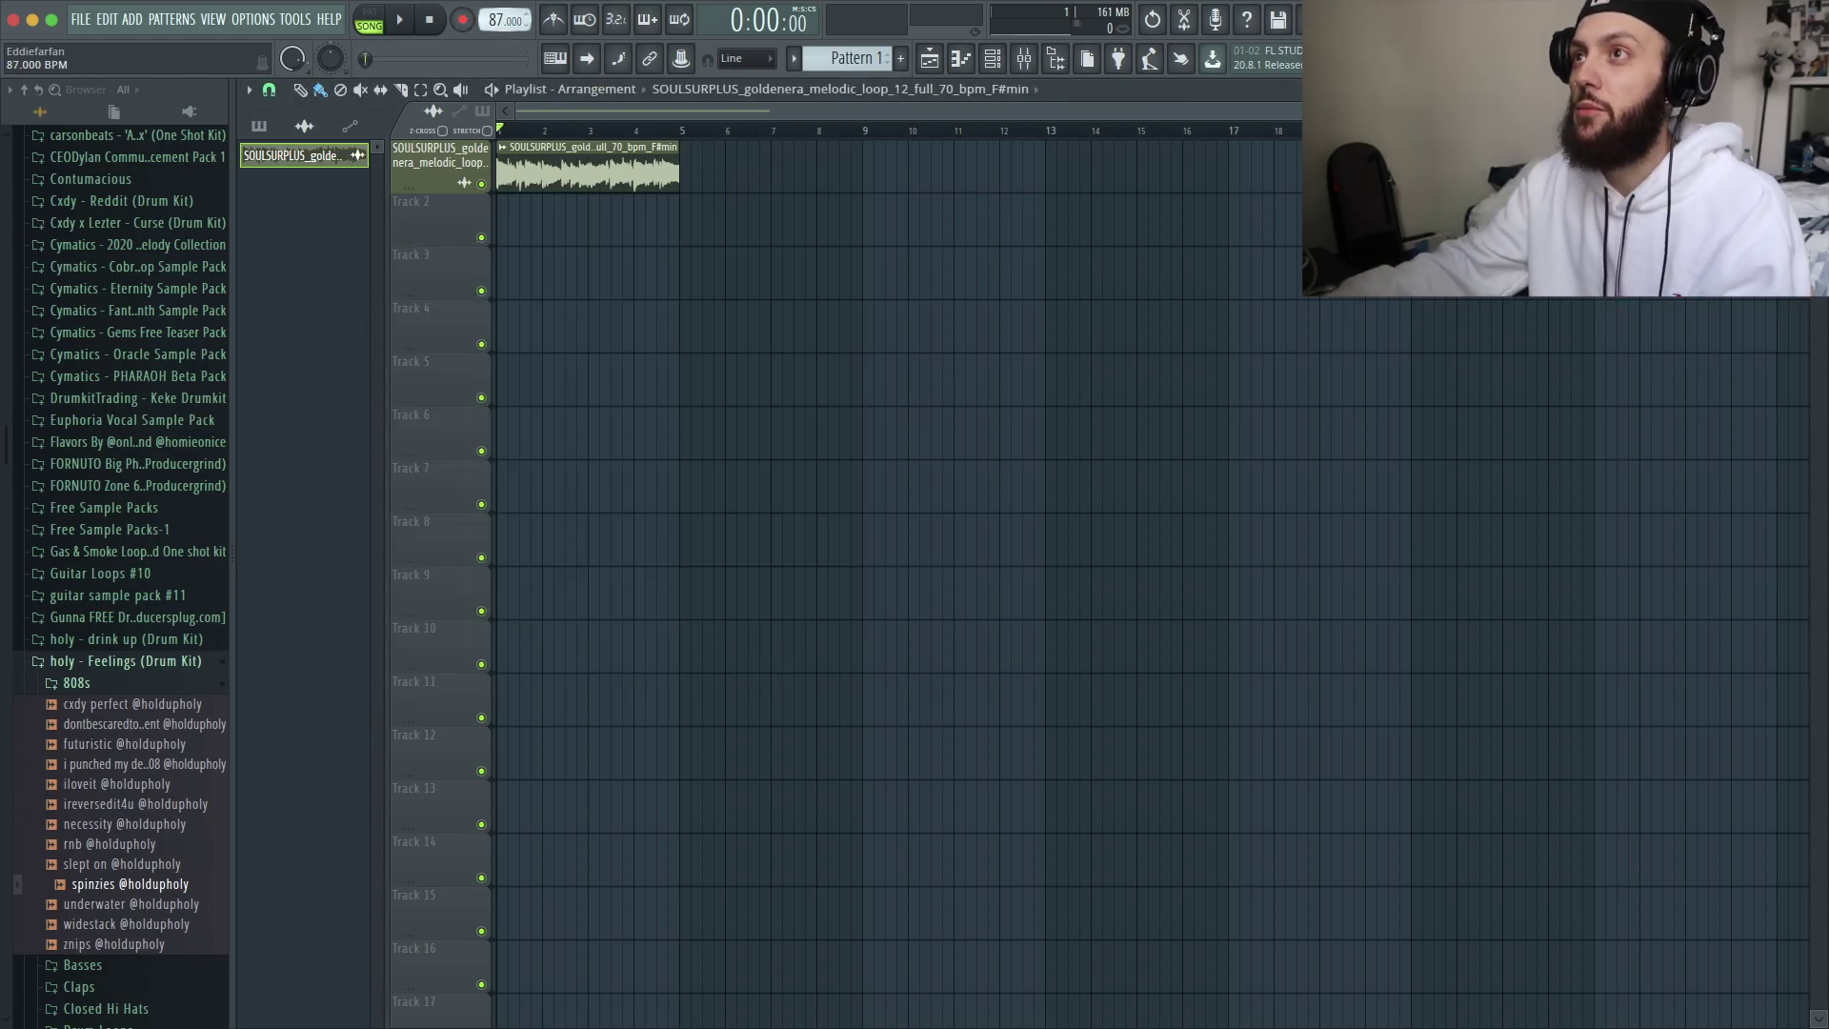
- Set the project tempo to 90 BPM and raise the melodic loop's pitch by 400 cents, checking both by playback
{"action": "key", "text": "space"}
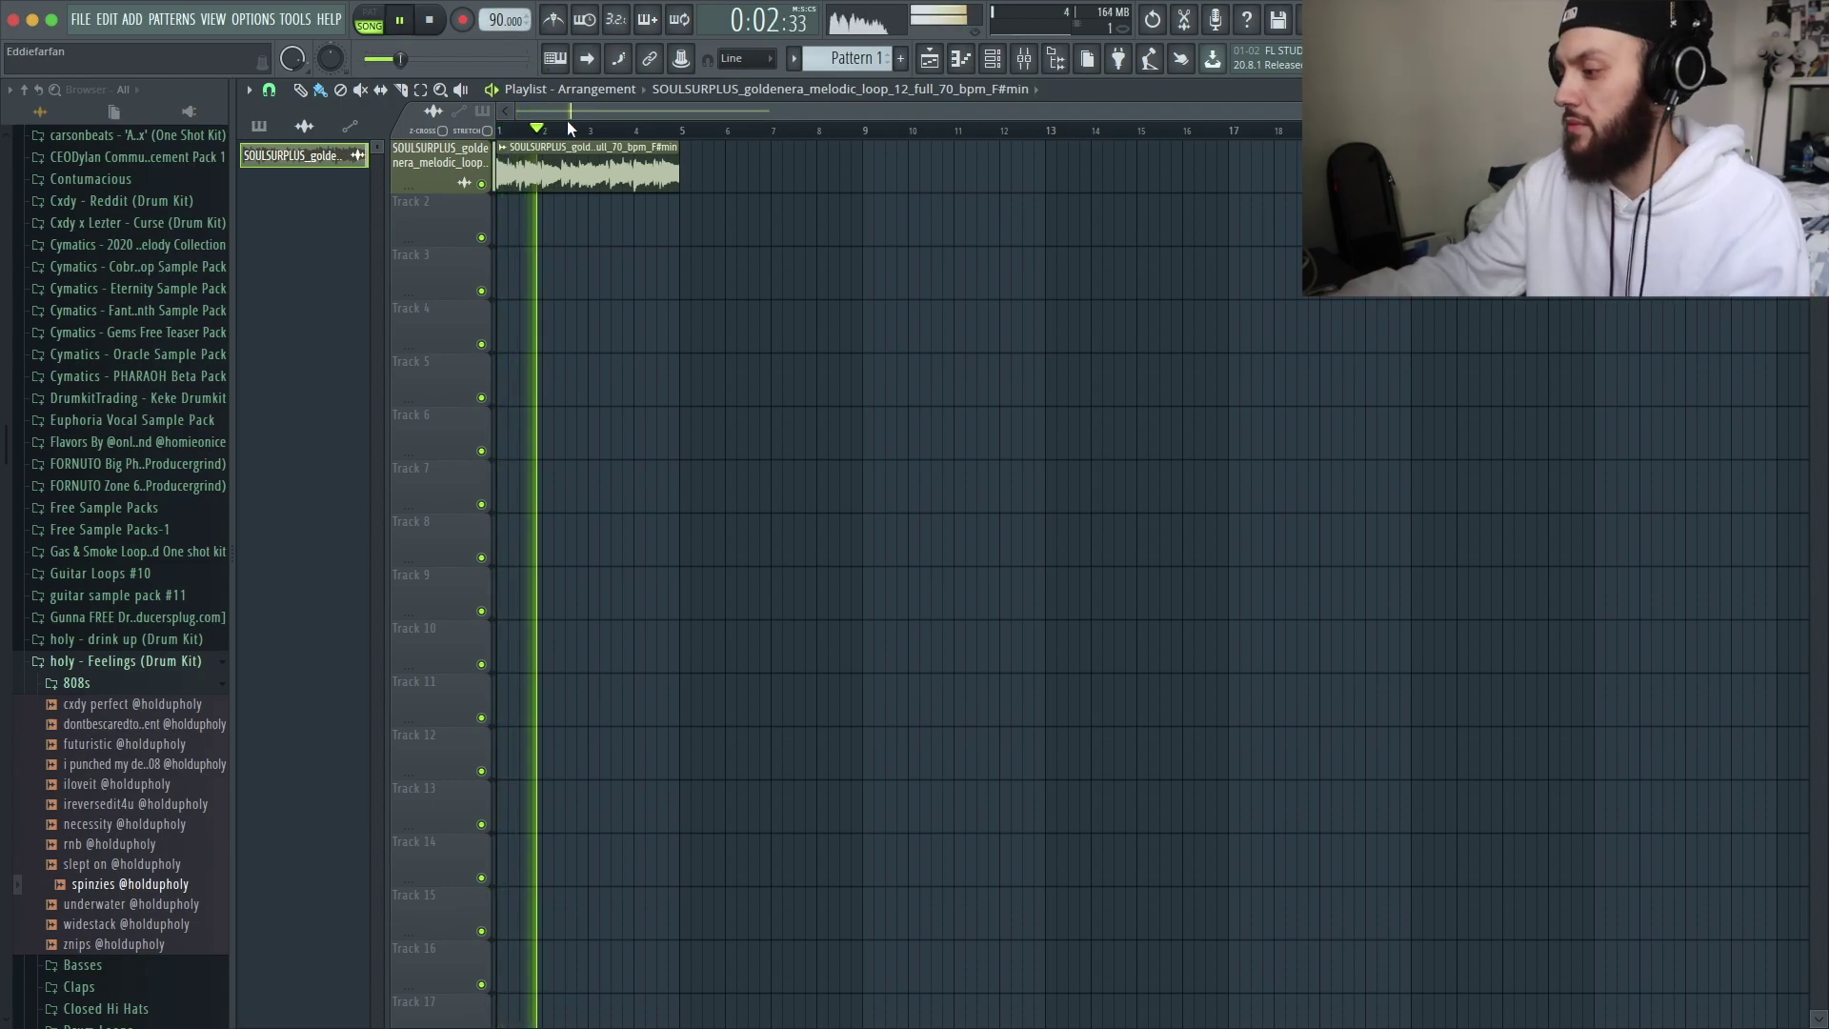
{"action": "key", "text": "space"}
{"action": "double_click", "coordinate": [594, 167]}
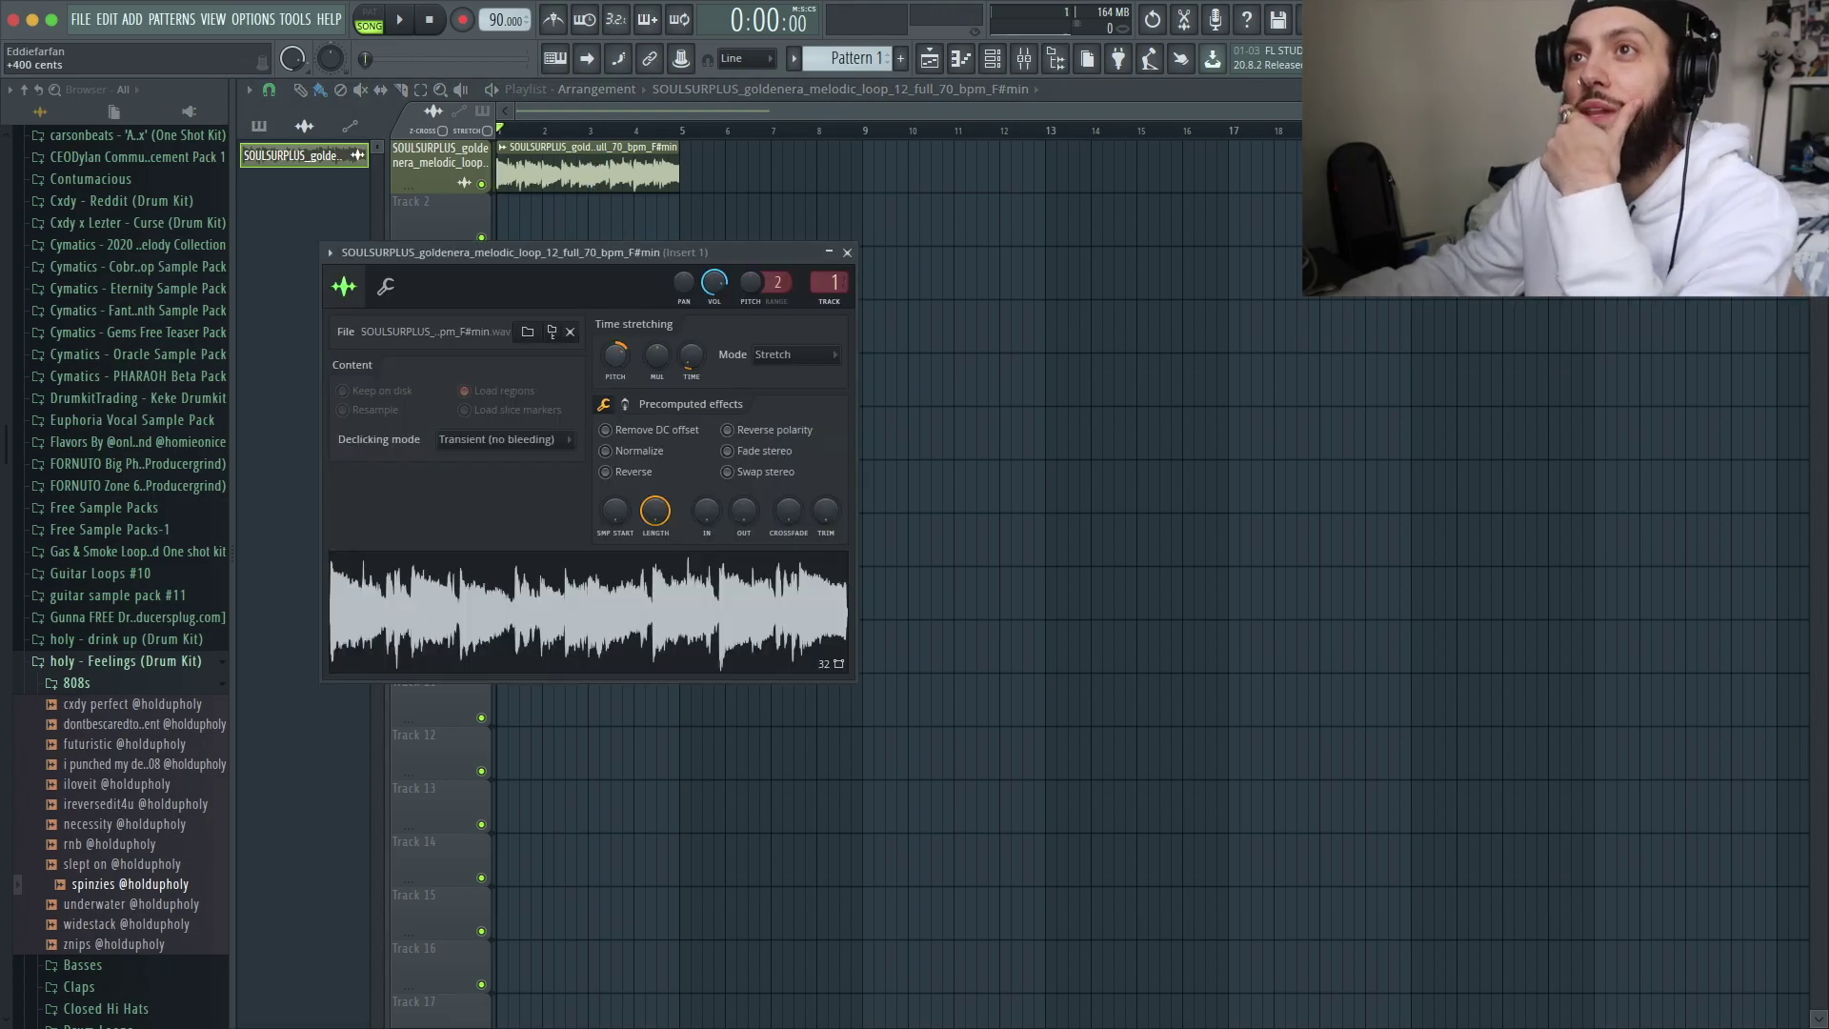
{"action": "key", "text": "space"}
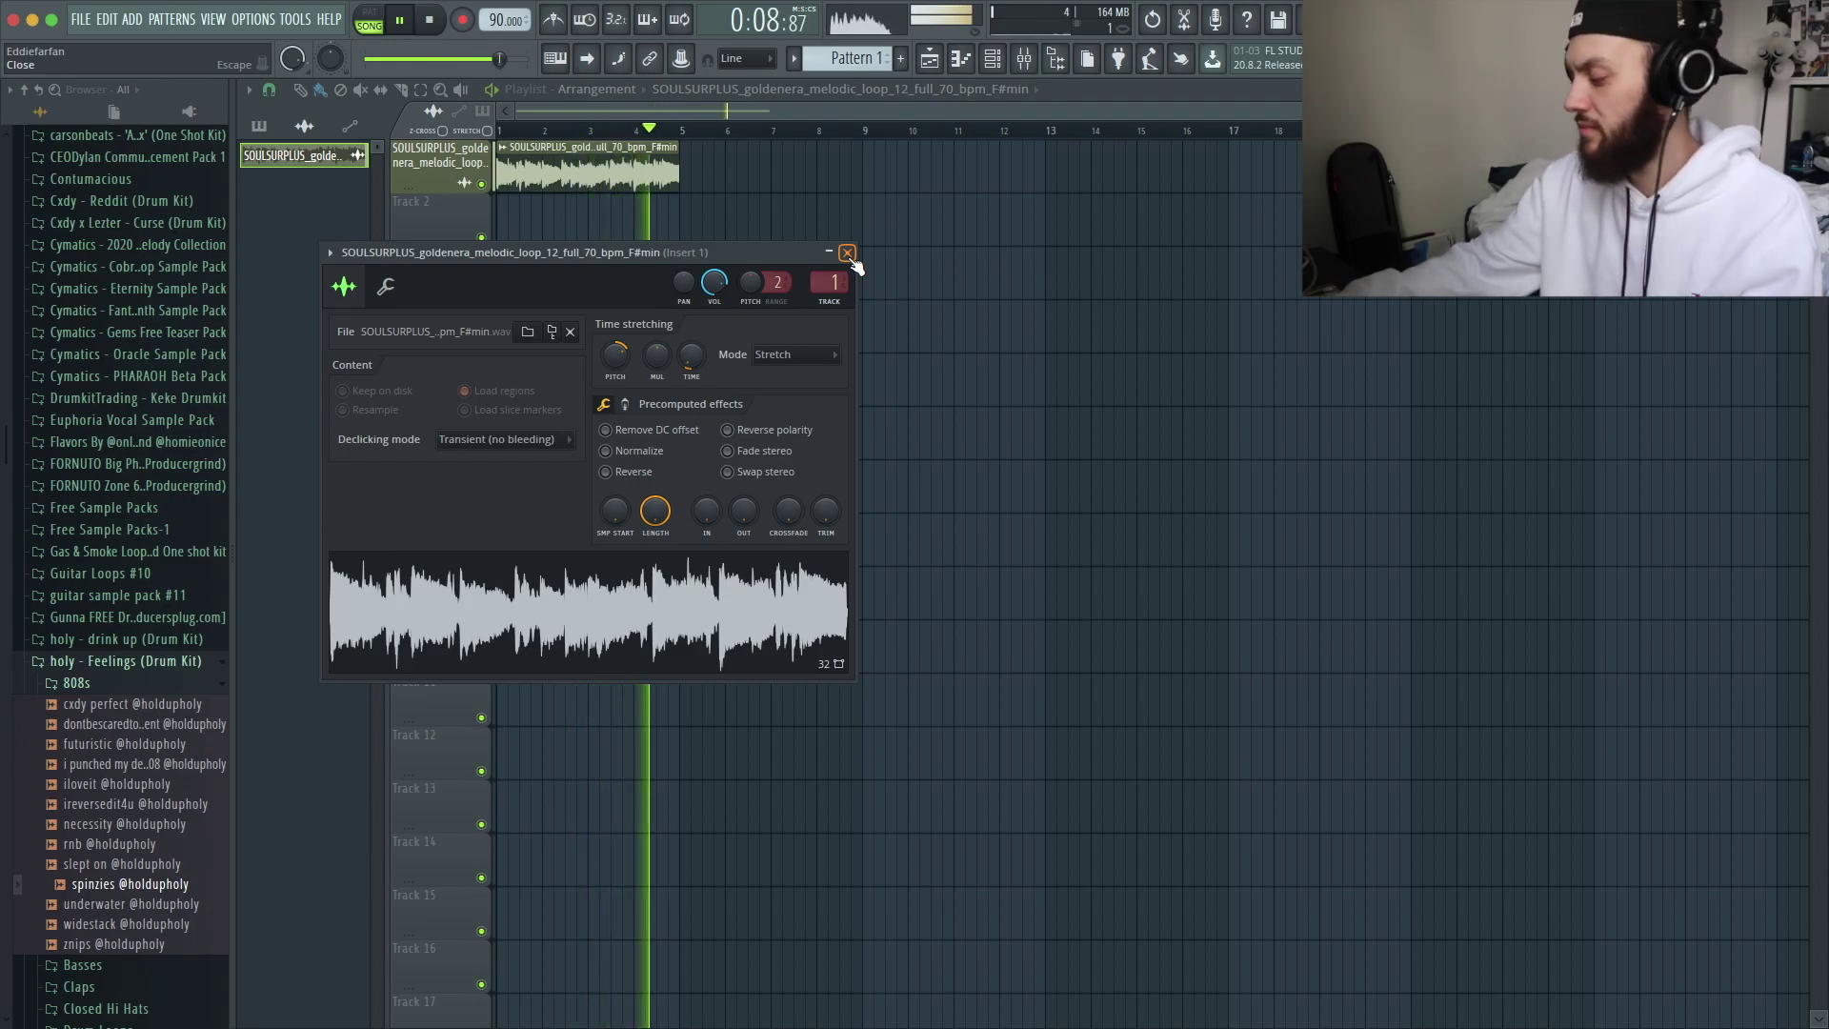
{"action": "key", "text": "space"}
- Load Edison as an effect on the mixer's Master track
{"action": "key", "text": "F9"}
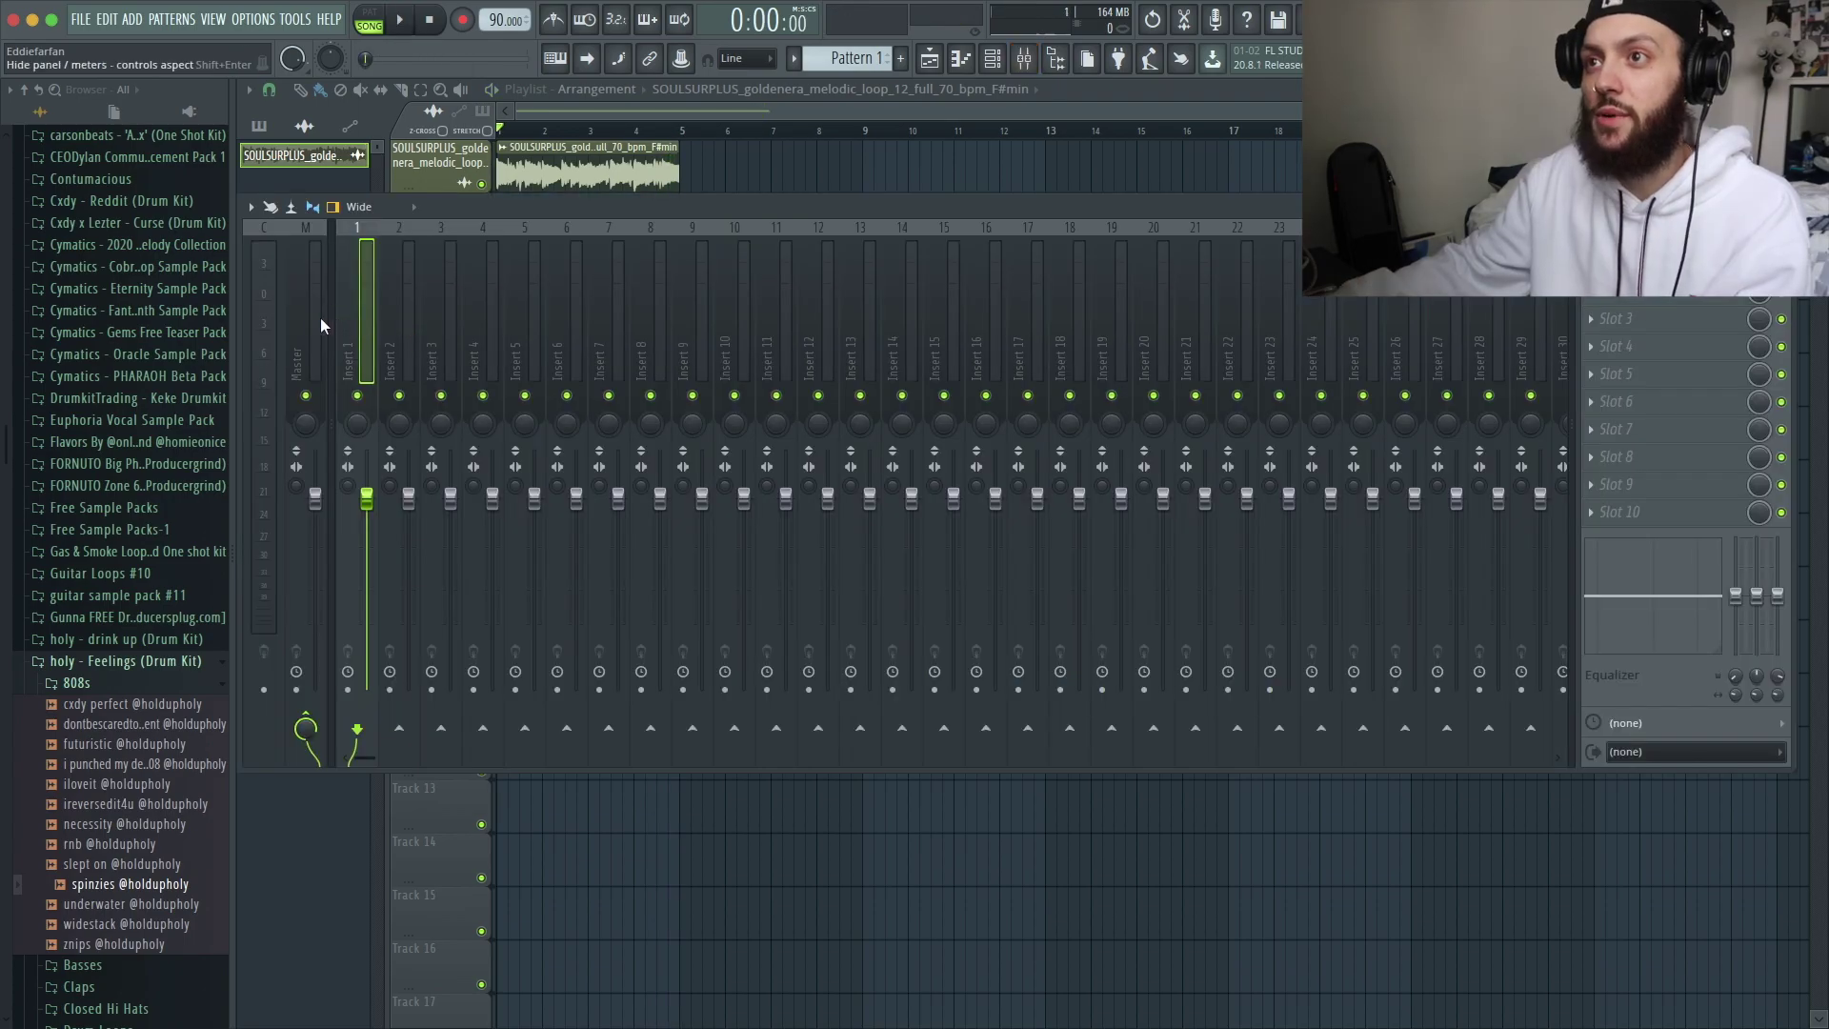
{"action": "left_click", "coordinate": [323, 319]}
{"action": "left_click", "coordinate": [1619, 318]}
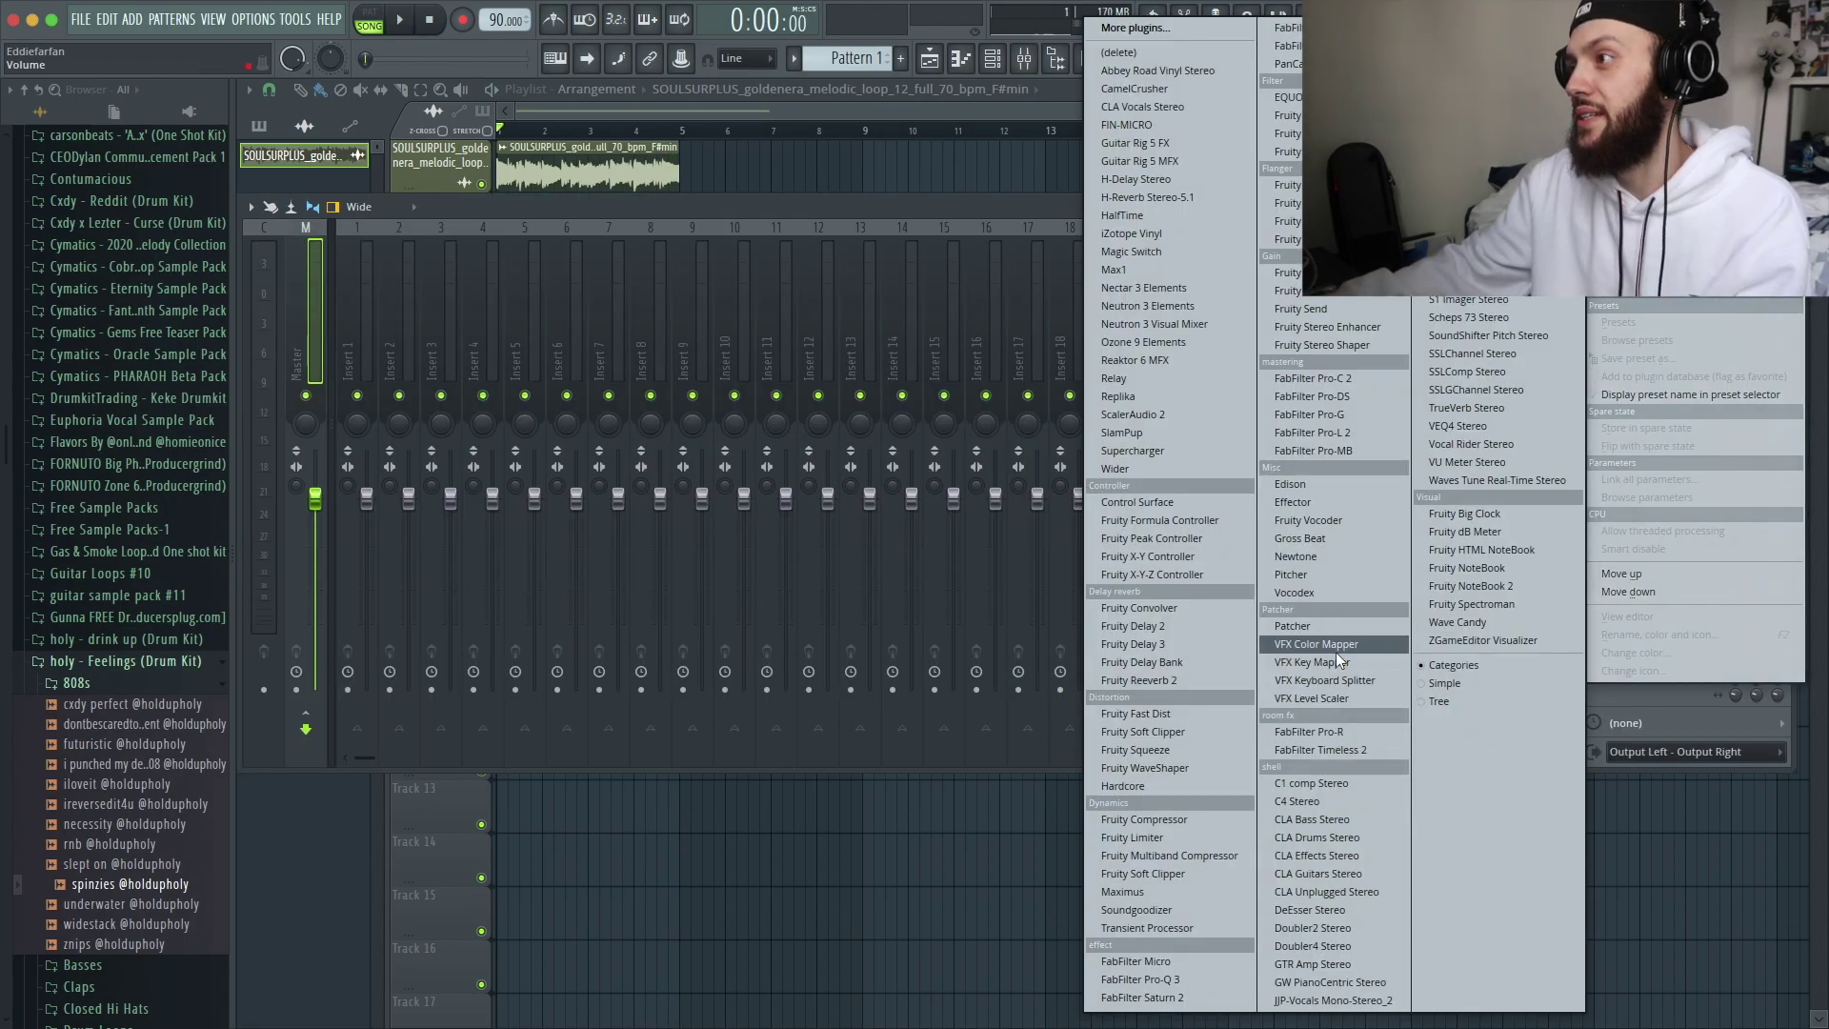
{"action": "left_click", "coordinate": [1319, 485]}
- Record the full melodic loop into Edison during playback, stopping just after the song jumps back to the start
{"action": "left_click", "coordinate": [459, 261]}
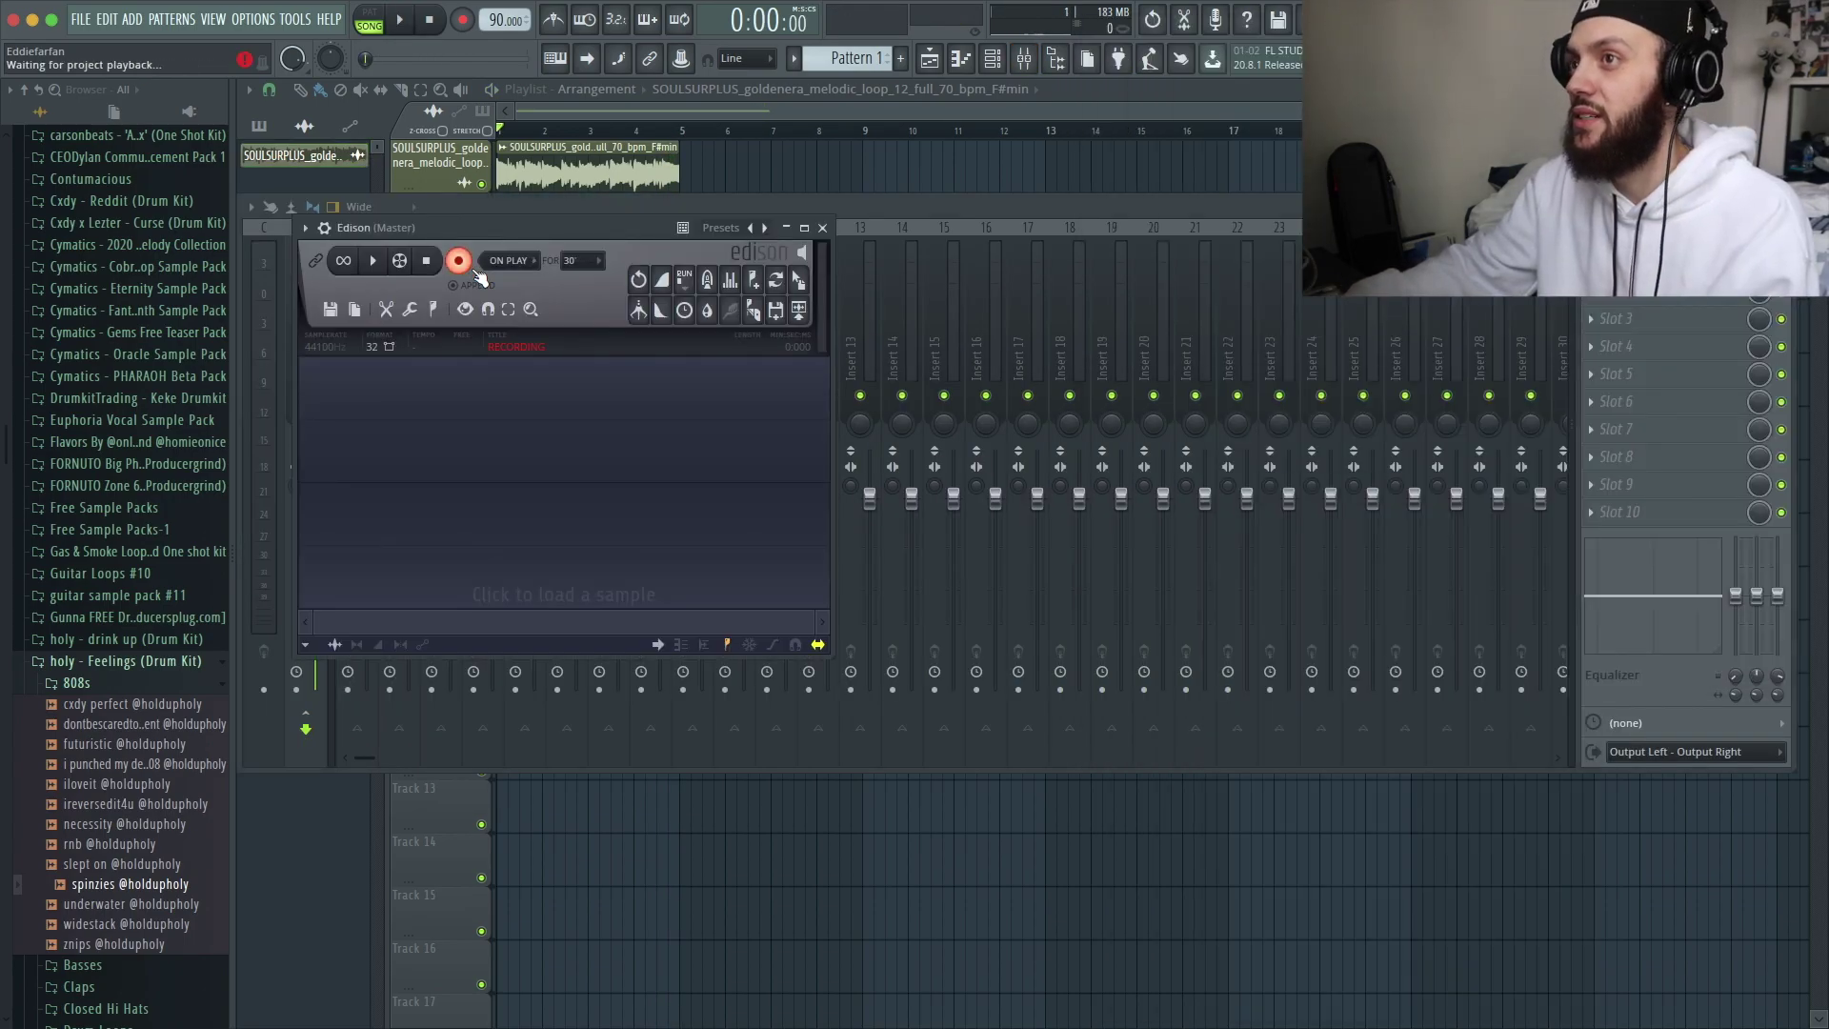
{"action": "left_click", "coordinate": [404, 22]}
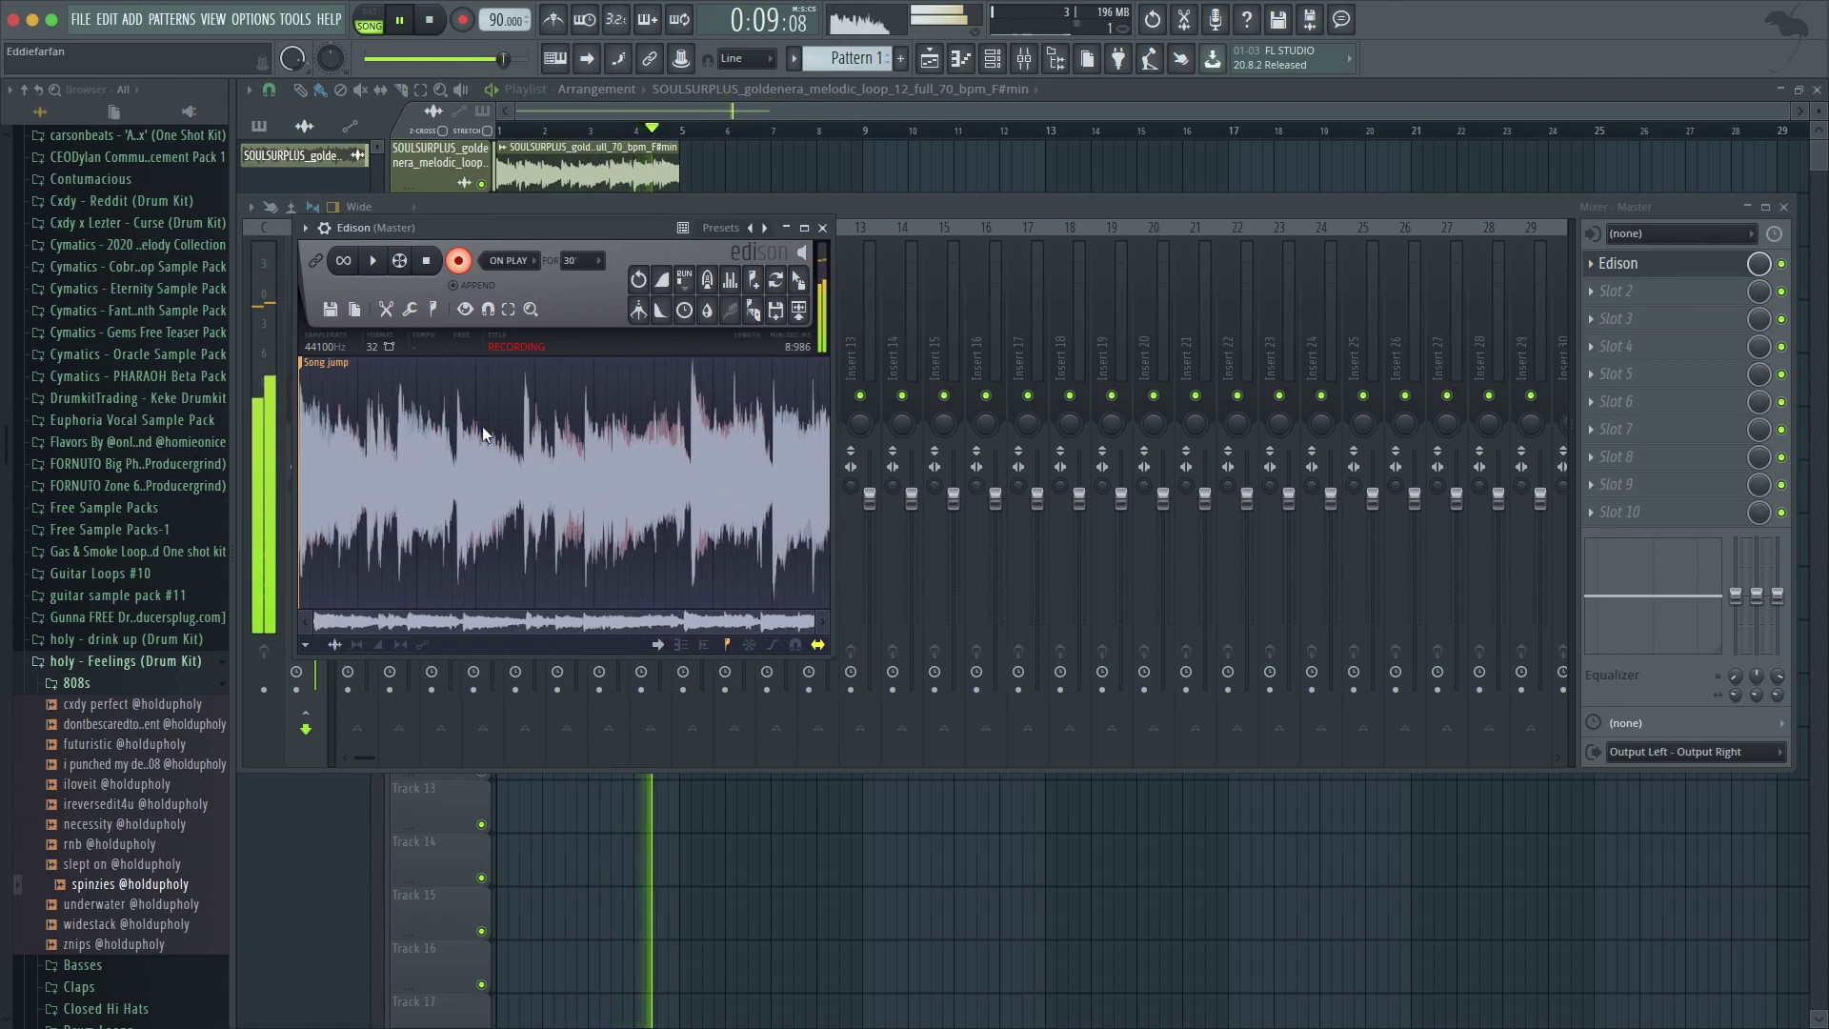
{"action": "left_click", "coordinate": [430, 20]}
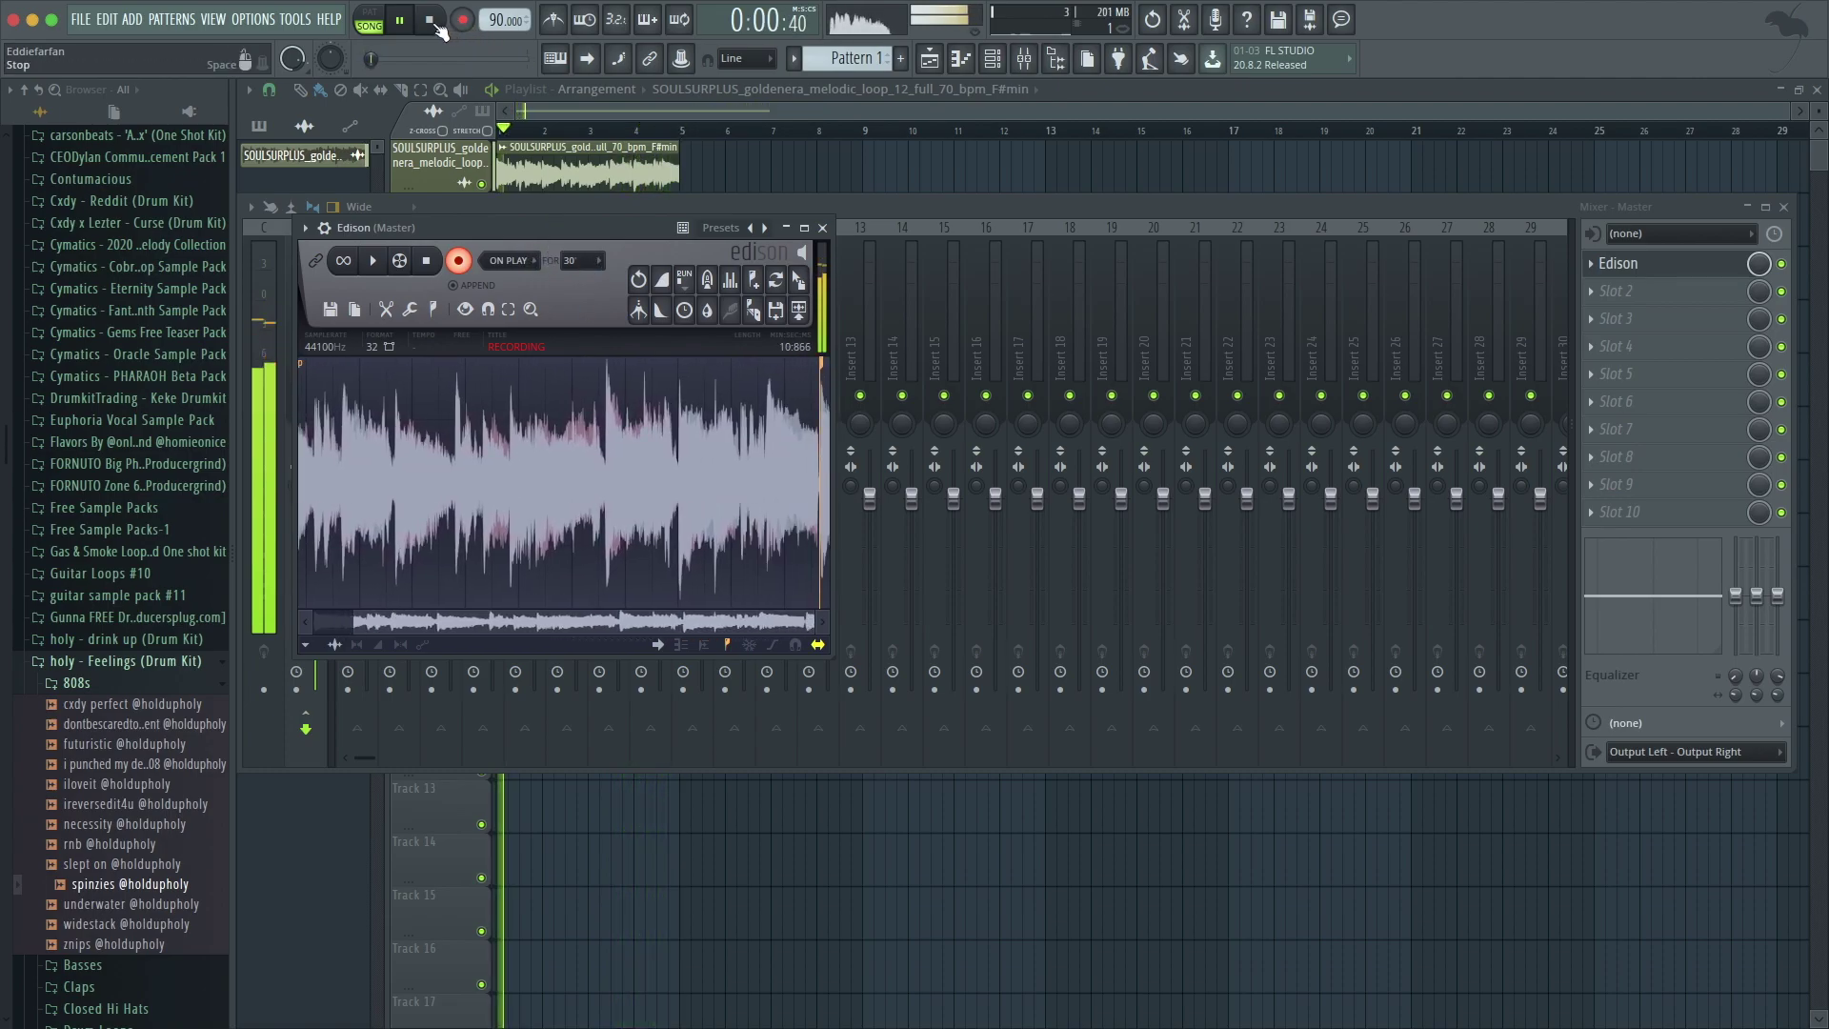
{"action": "left_click", "coordinate": [461, 263]}
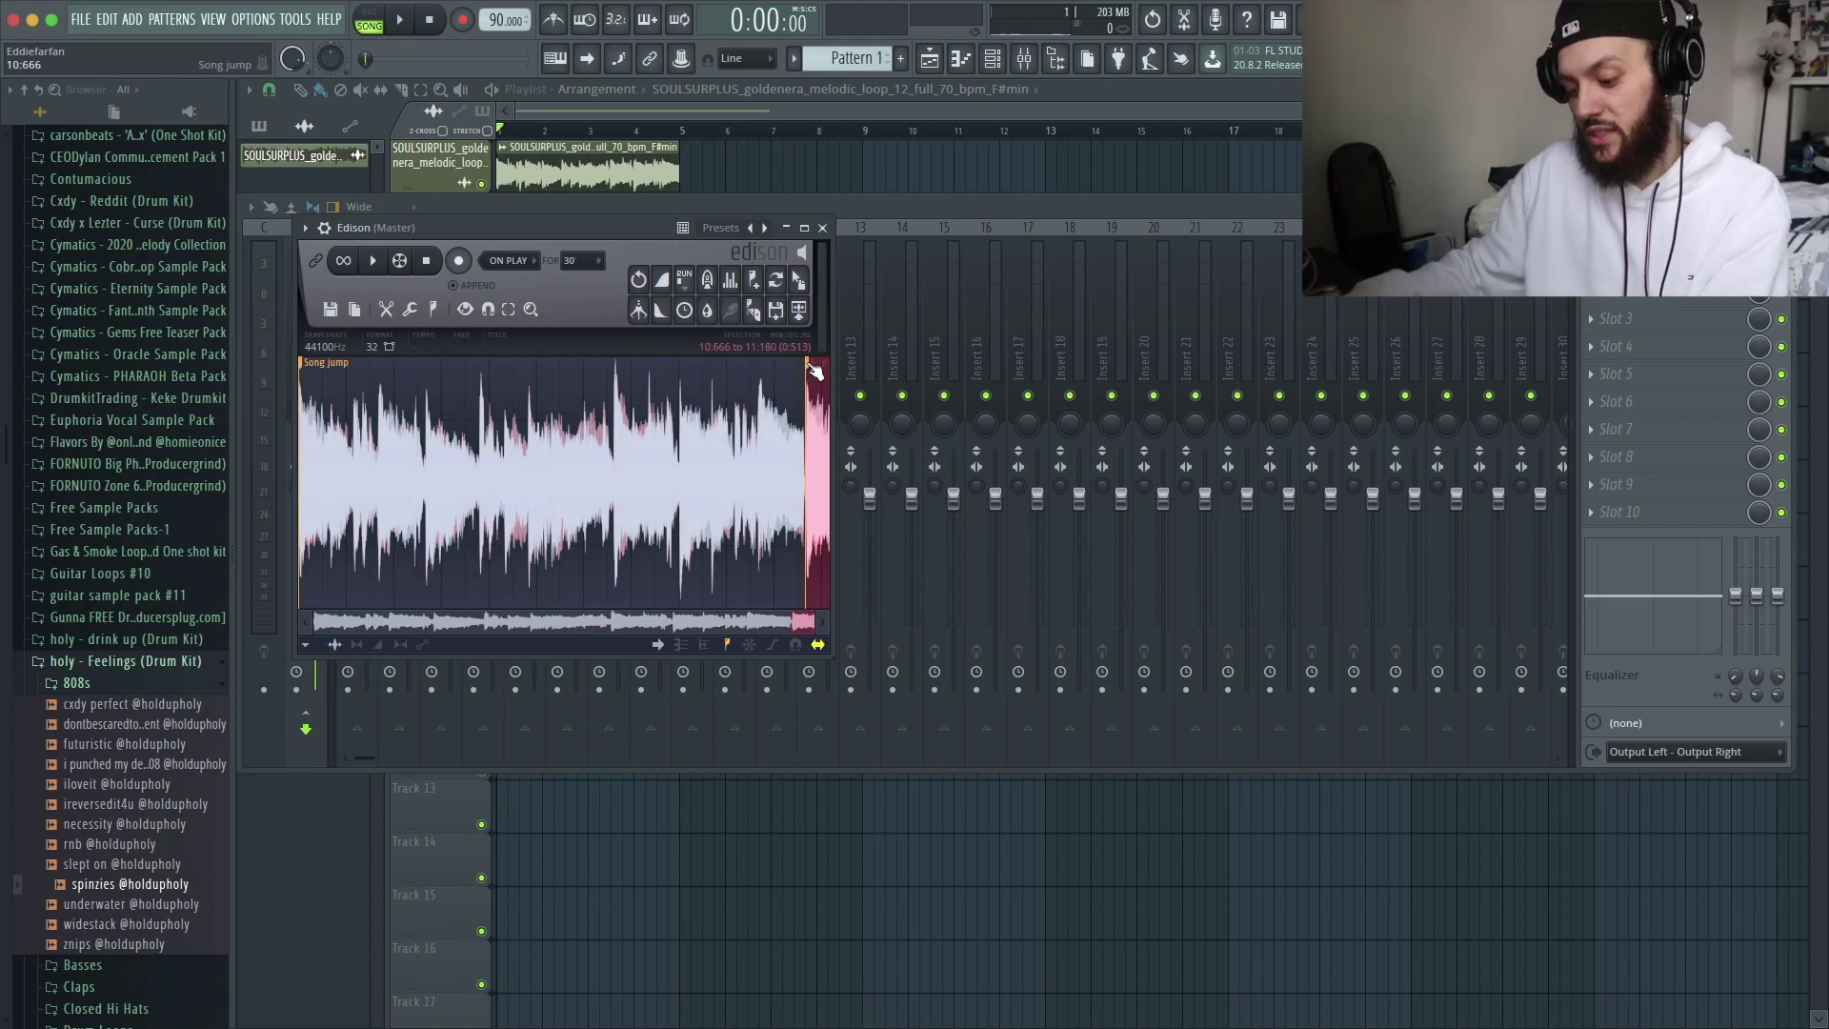
- Delete the surplus tail of the Edison recording from 10:666 to 11:180 and declick the remaining audio
{"action": "key", "text": "Delete"}
{"action": "left_click", "coordinate": [415, 313]}
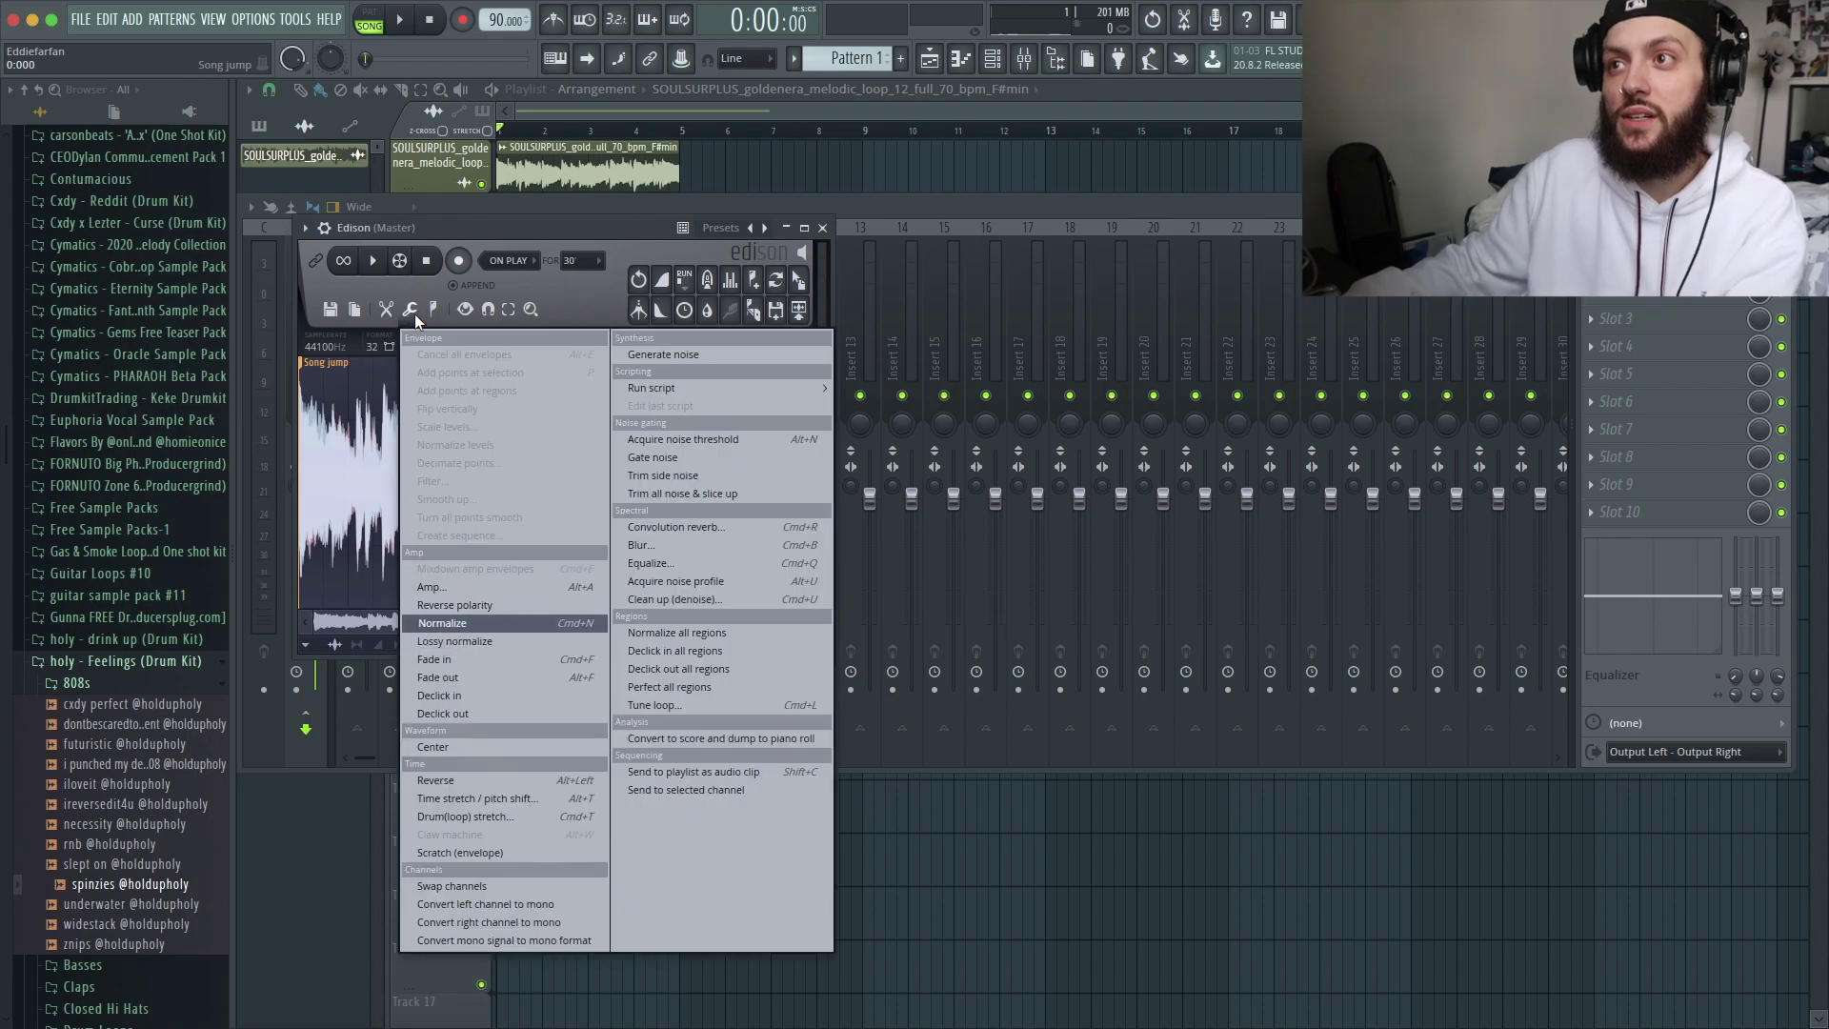
{"action": "left_click", "coordinate": [412, 306]}
{"action": "left_click", "coordinate": [414, 316]}
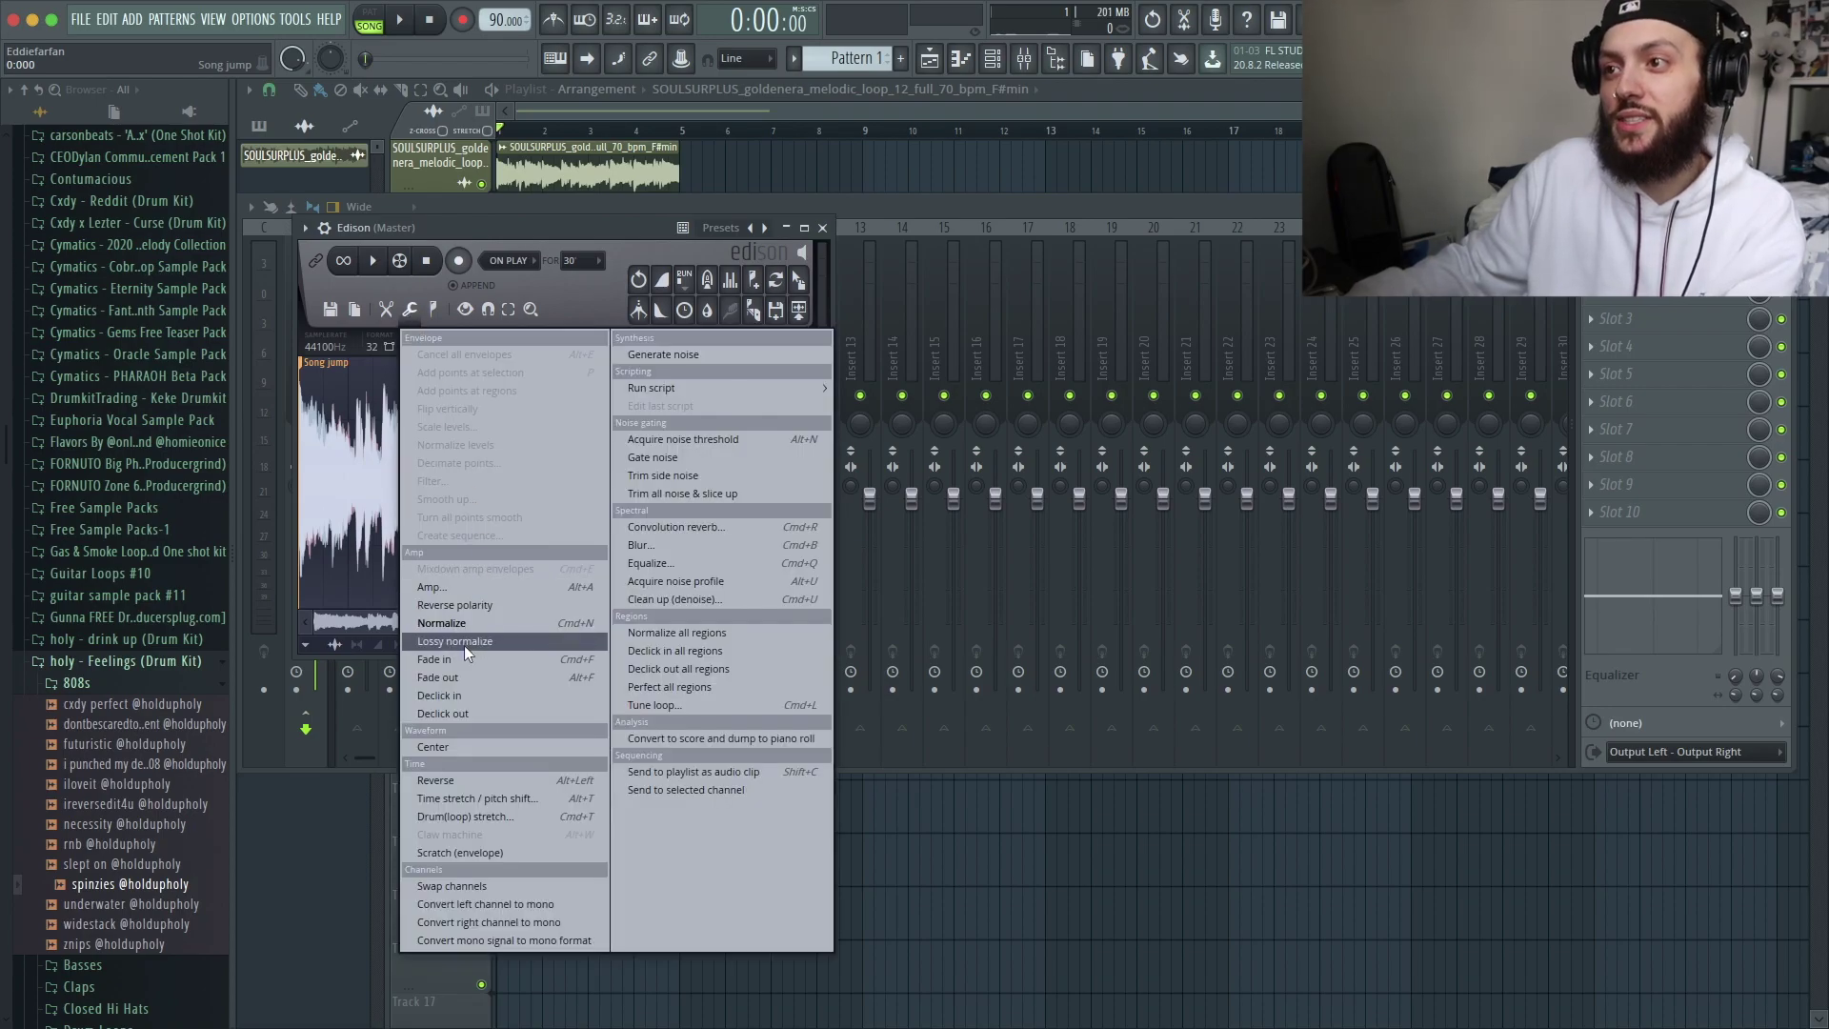
{"action": "left_click", "coordinate": [459, 695]}
{"action": "left_click", "coordinate": [414, 317]}
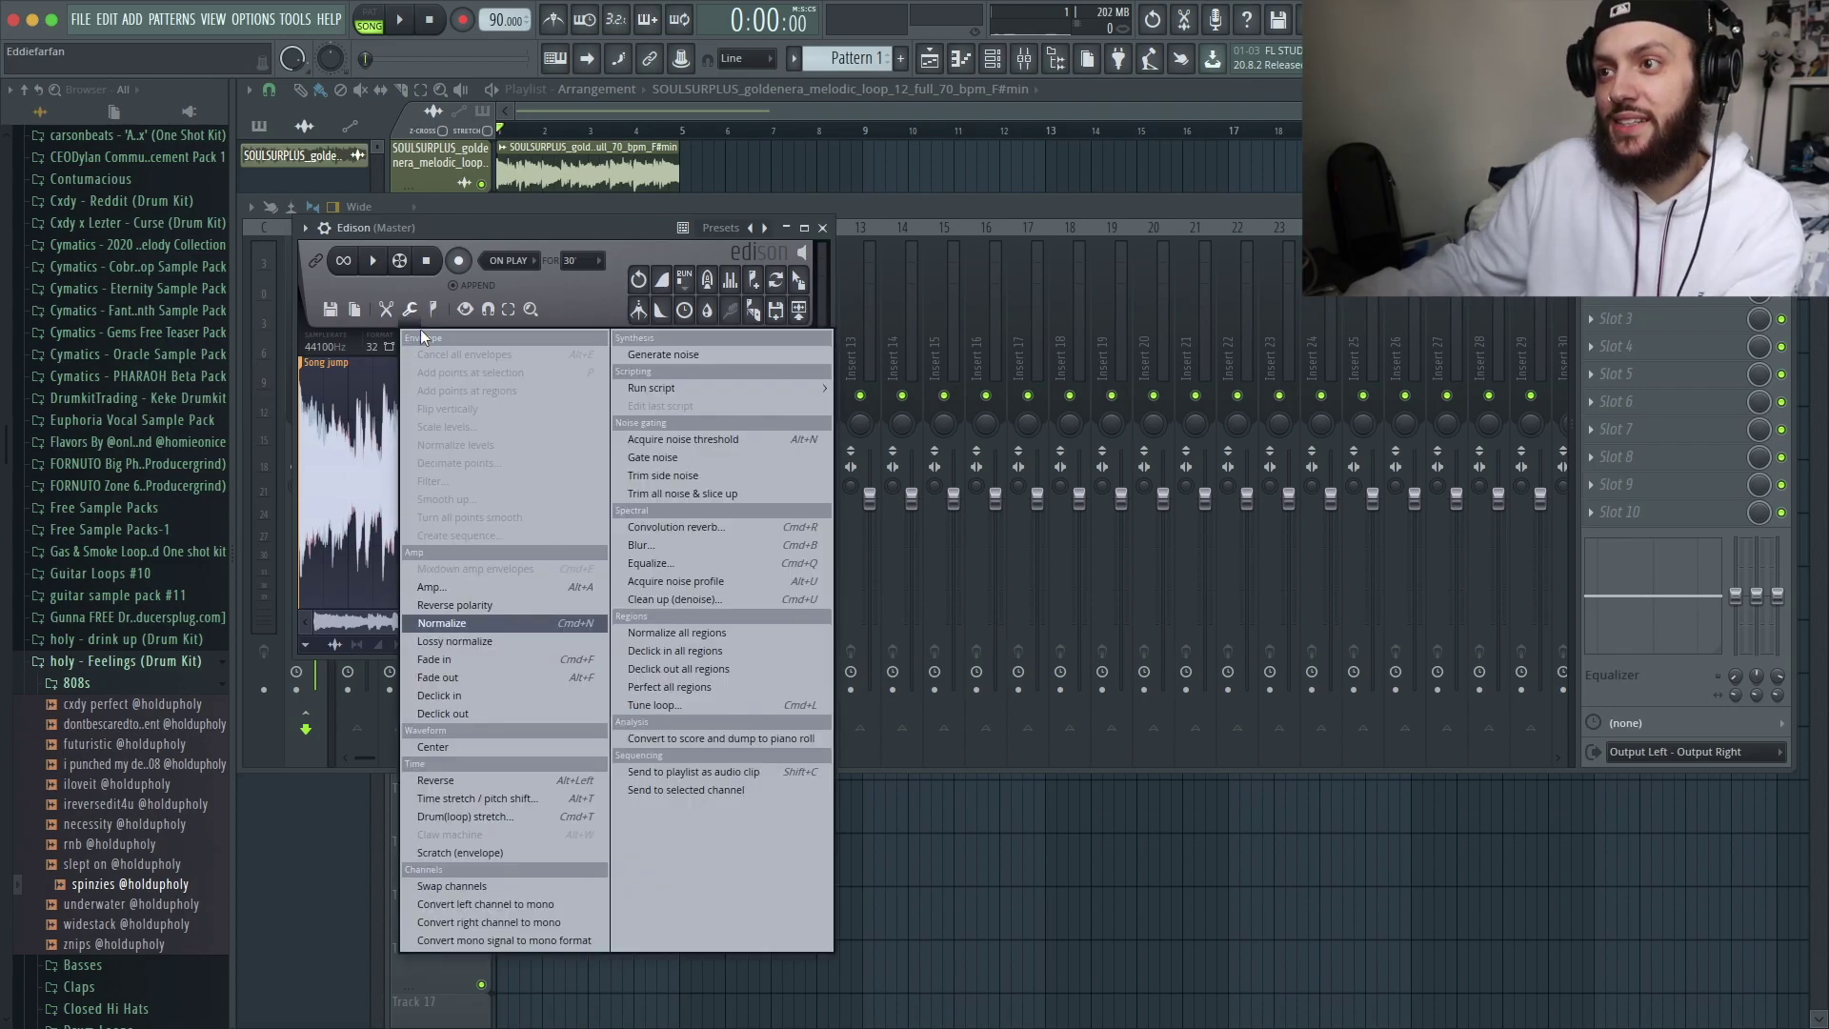
{"action": "left_click", "coordinate": [463, 695]}
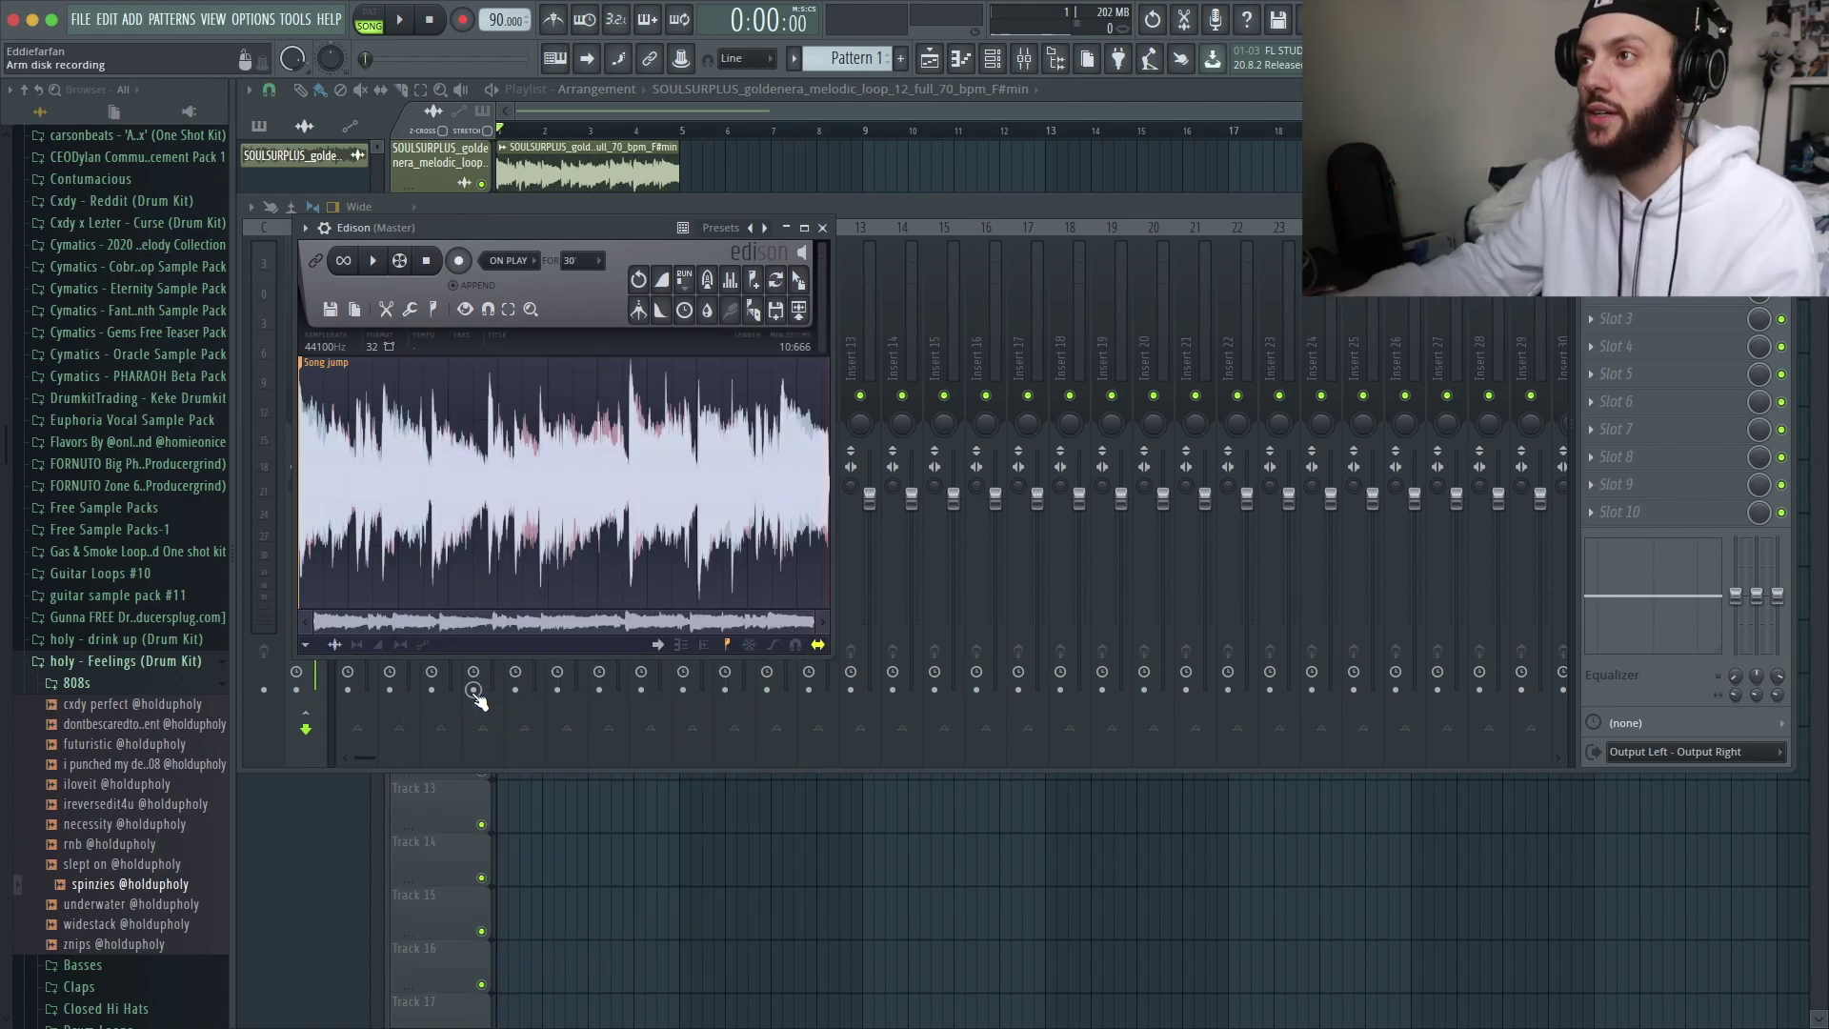
- Add a Fruity slicer channel to the channel rack
{"action": "left_click", "coordinate": [998, 67]}
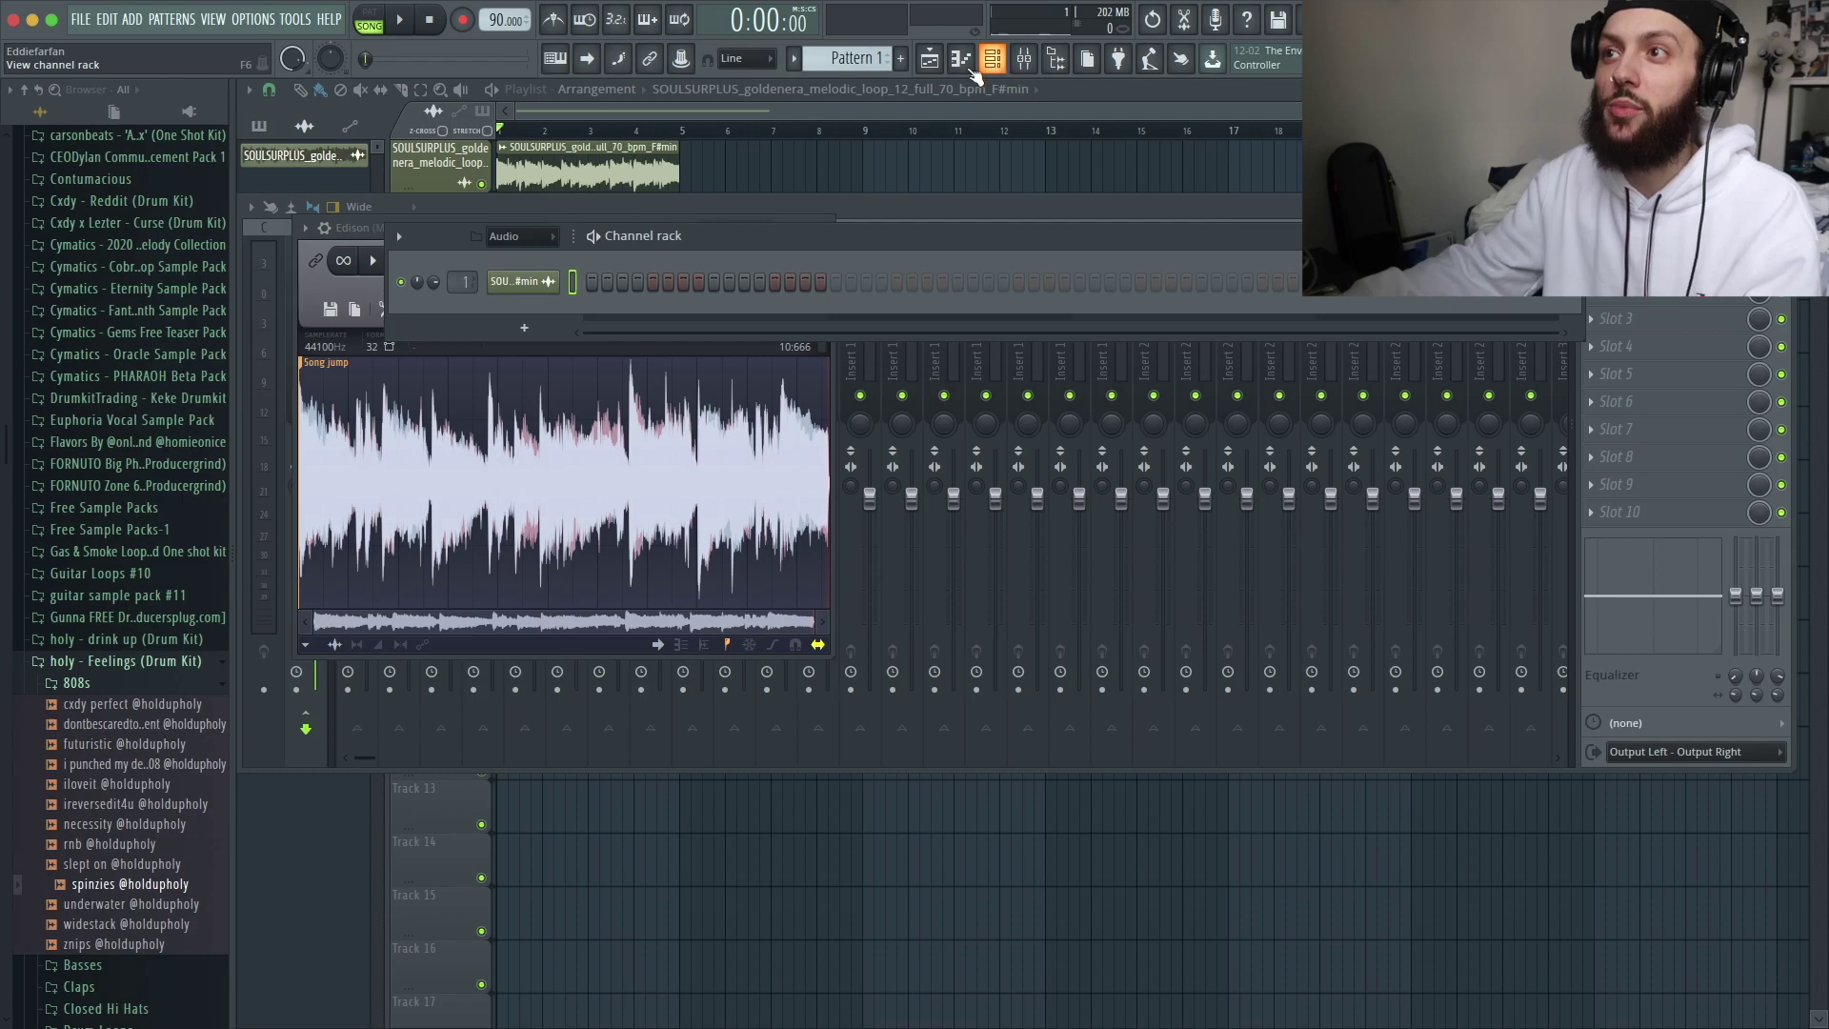
{"action": "left_click", "coordinate": [526, 330]}
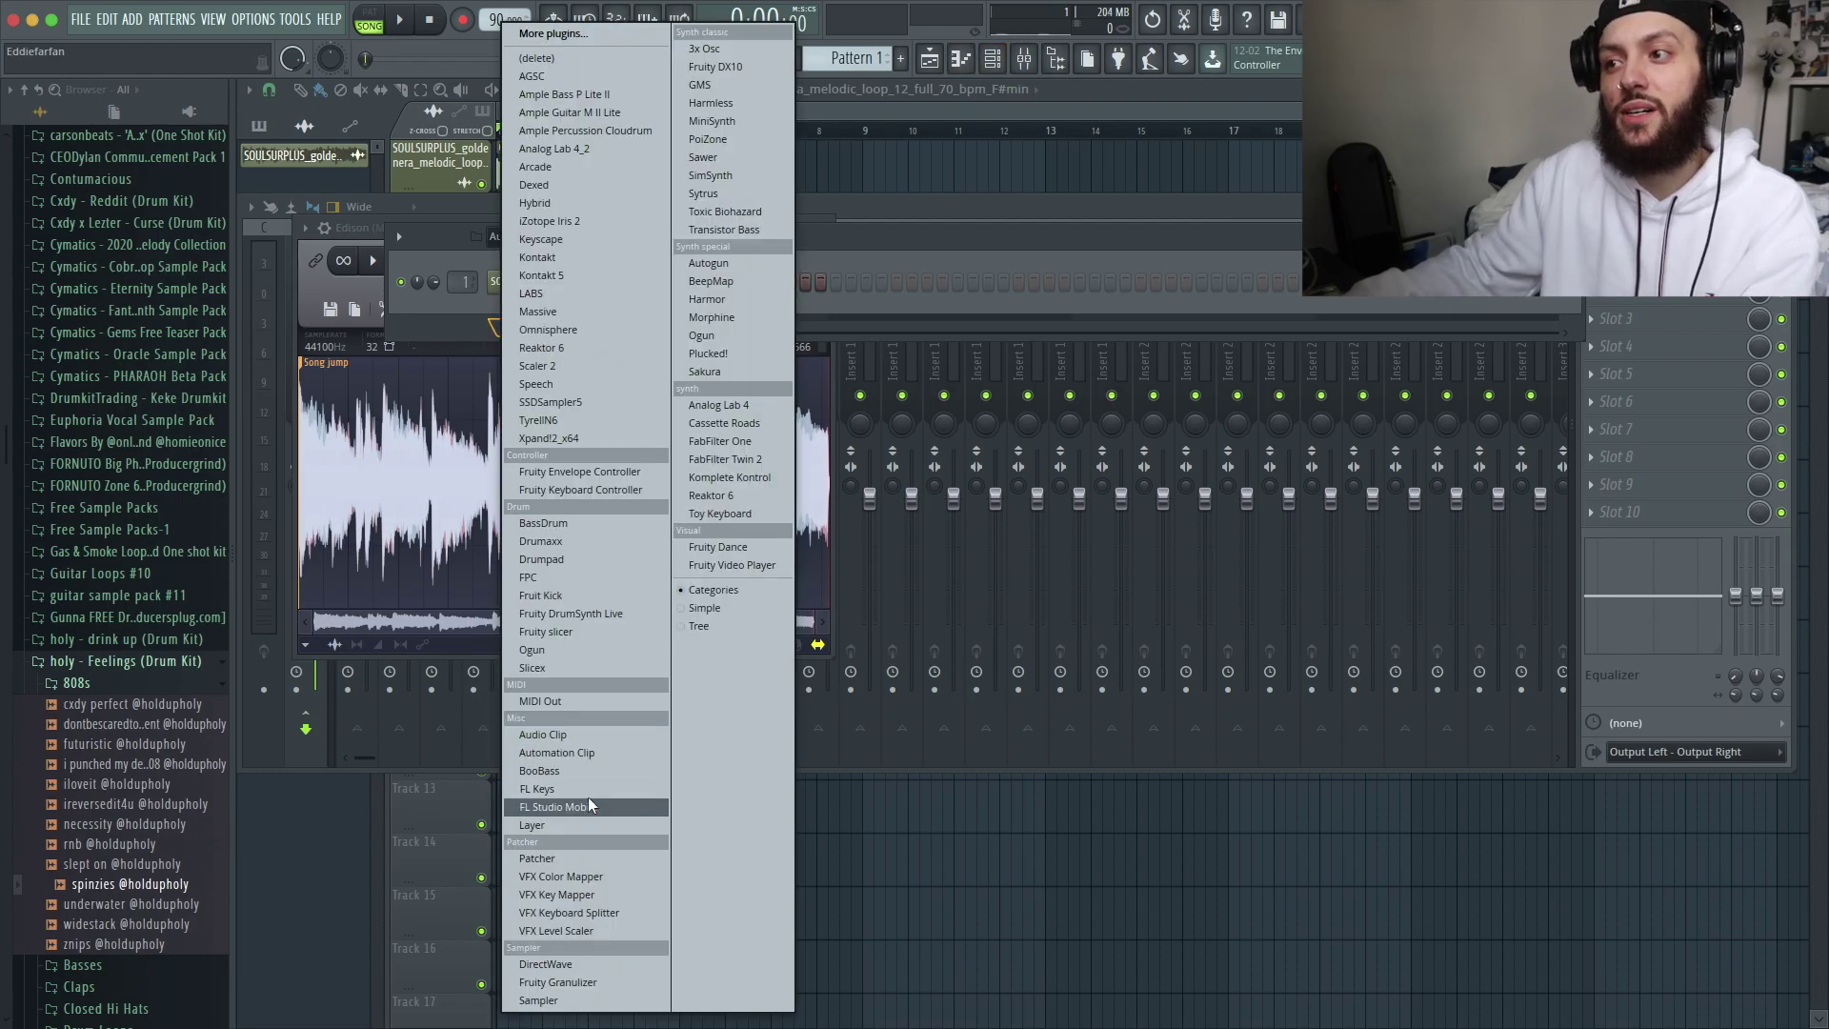
{"action": "left_click", "coordinate": [577, 631]}
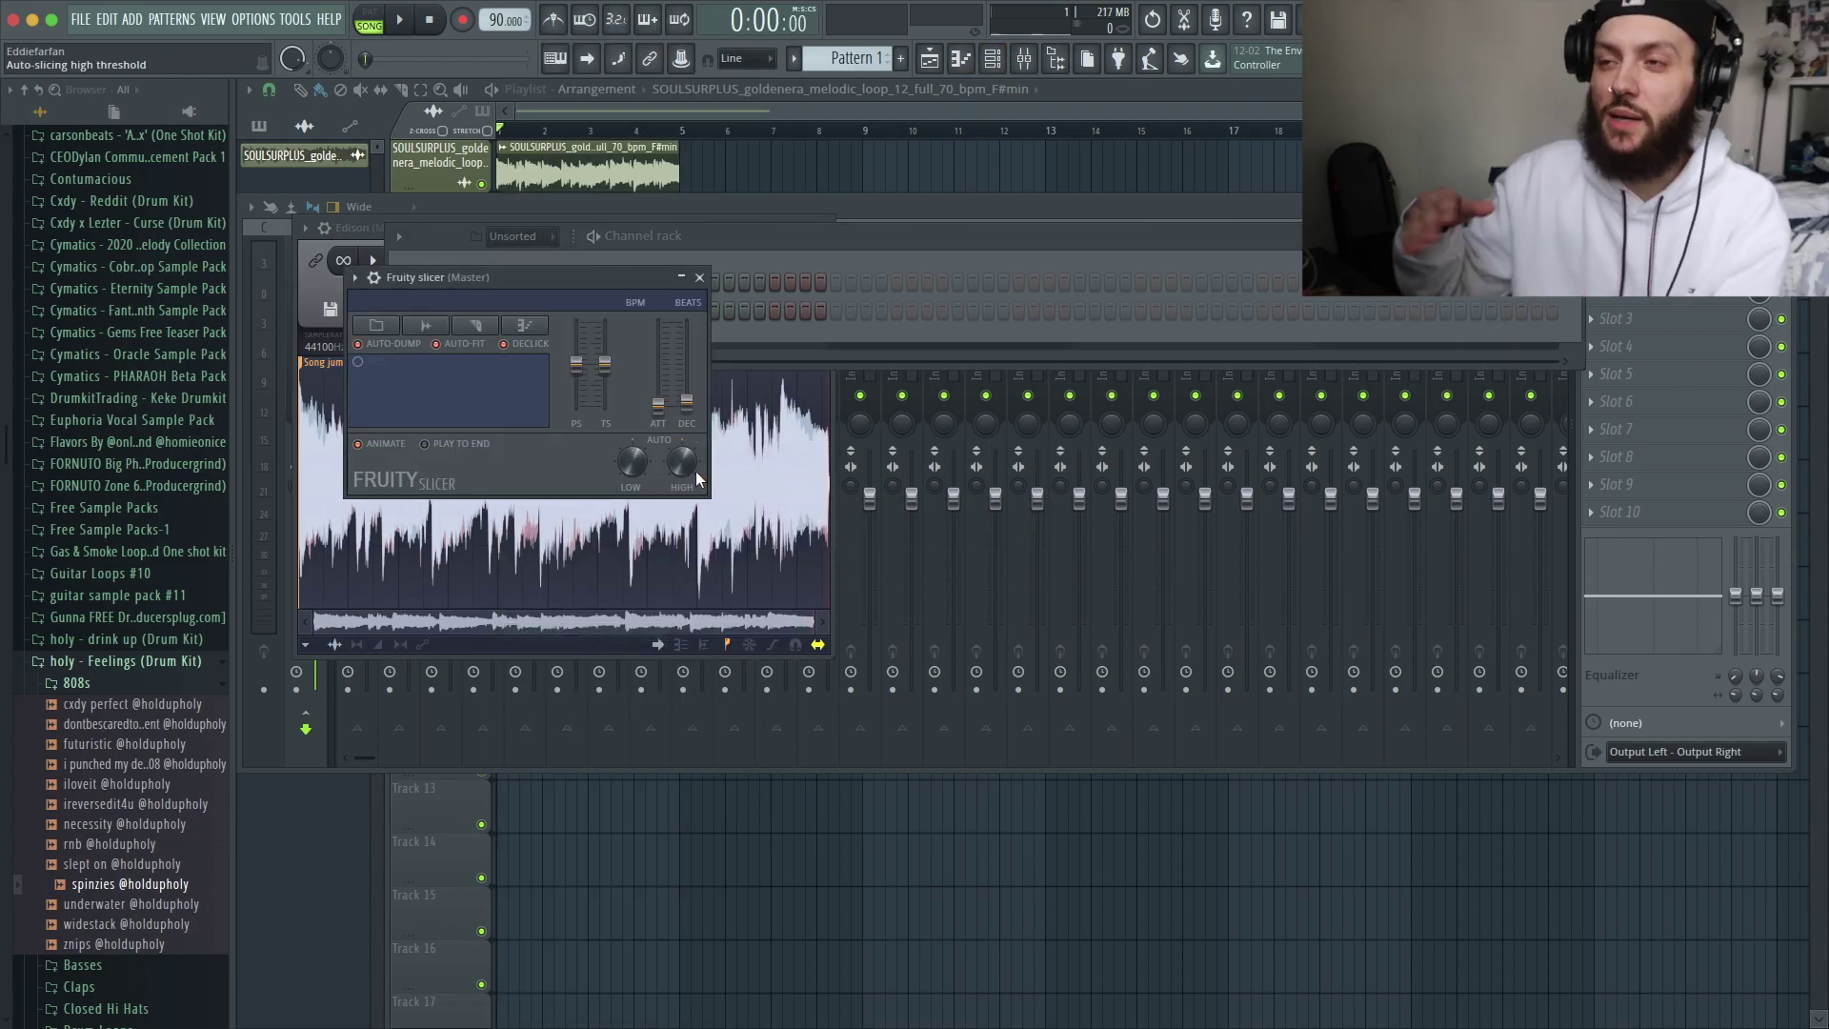
- Transfer the trimmed Edison recording into Fruity slicer and close Edison
{"action": "left_click", "coordinate": [316, 282]}
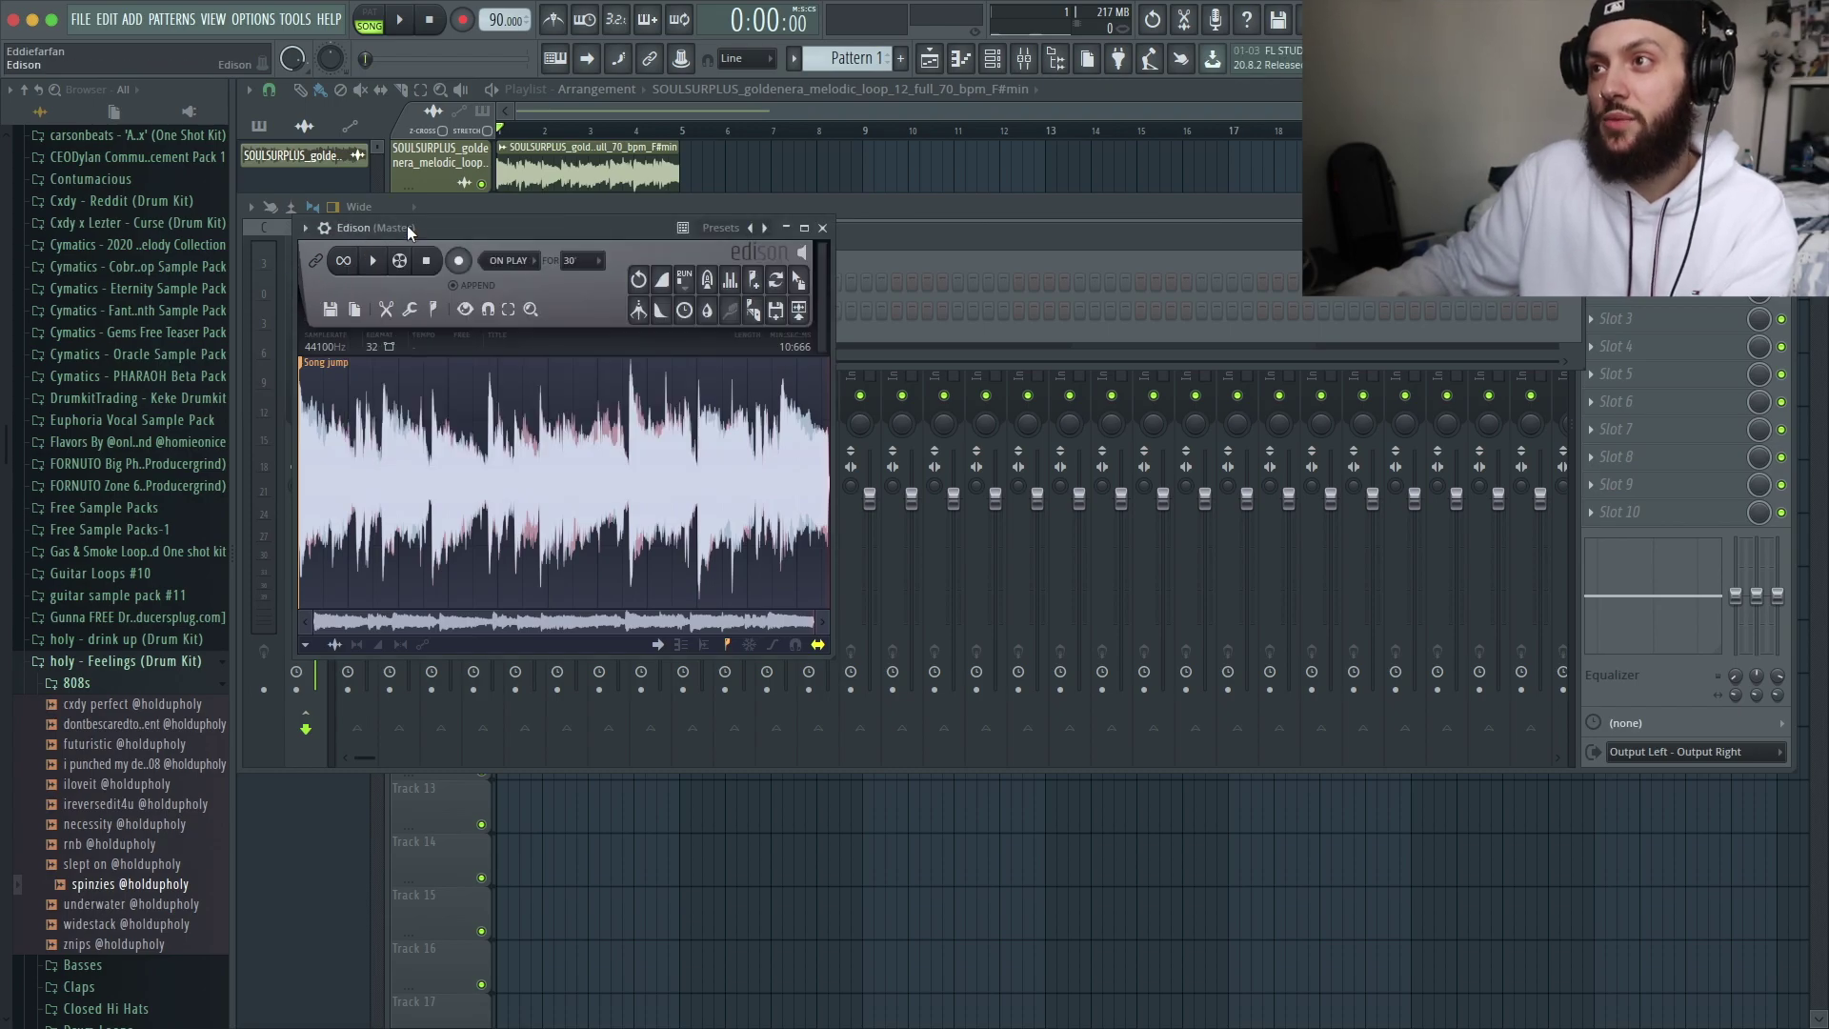
{"action": "left_click_drag", "start_coordinate": [406, 227], "coordinate": [1105, 334]}
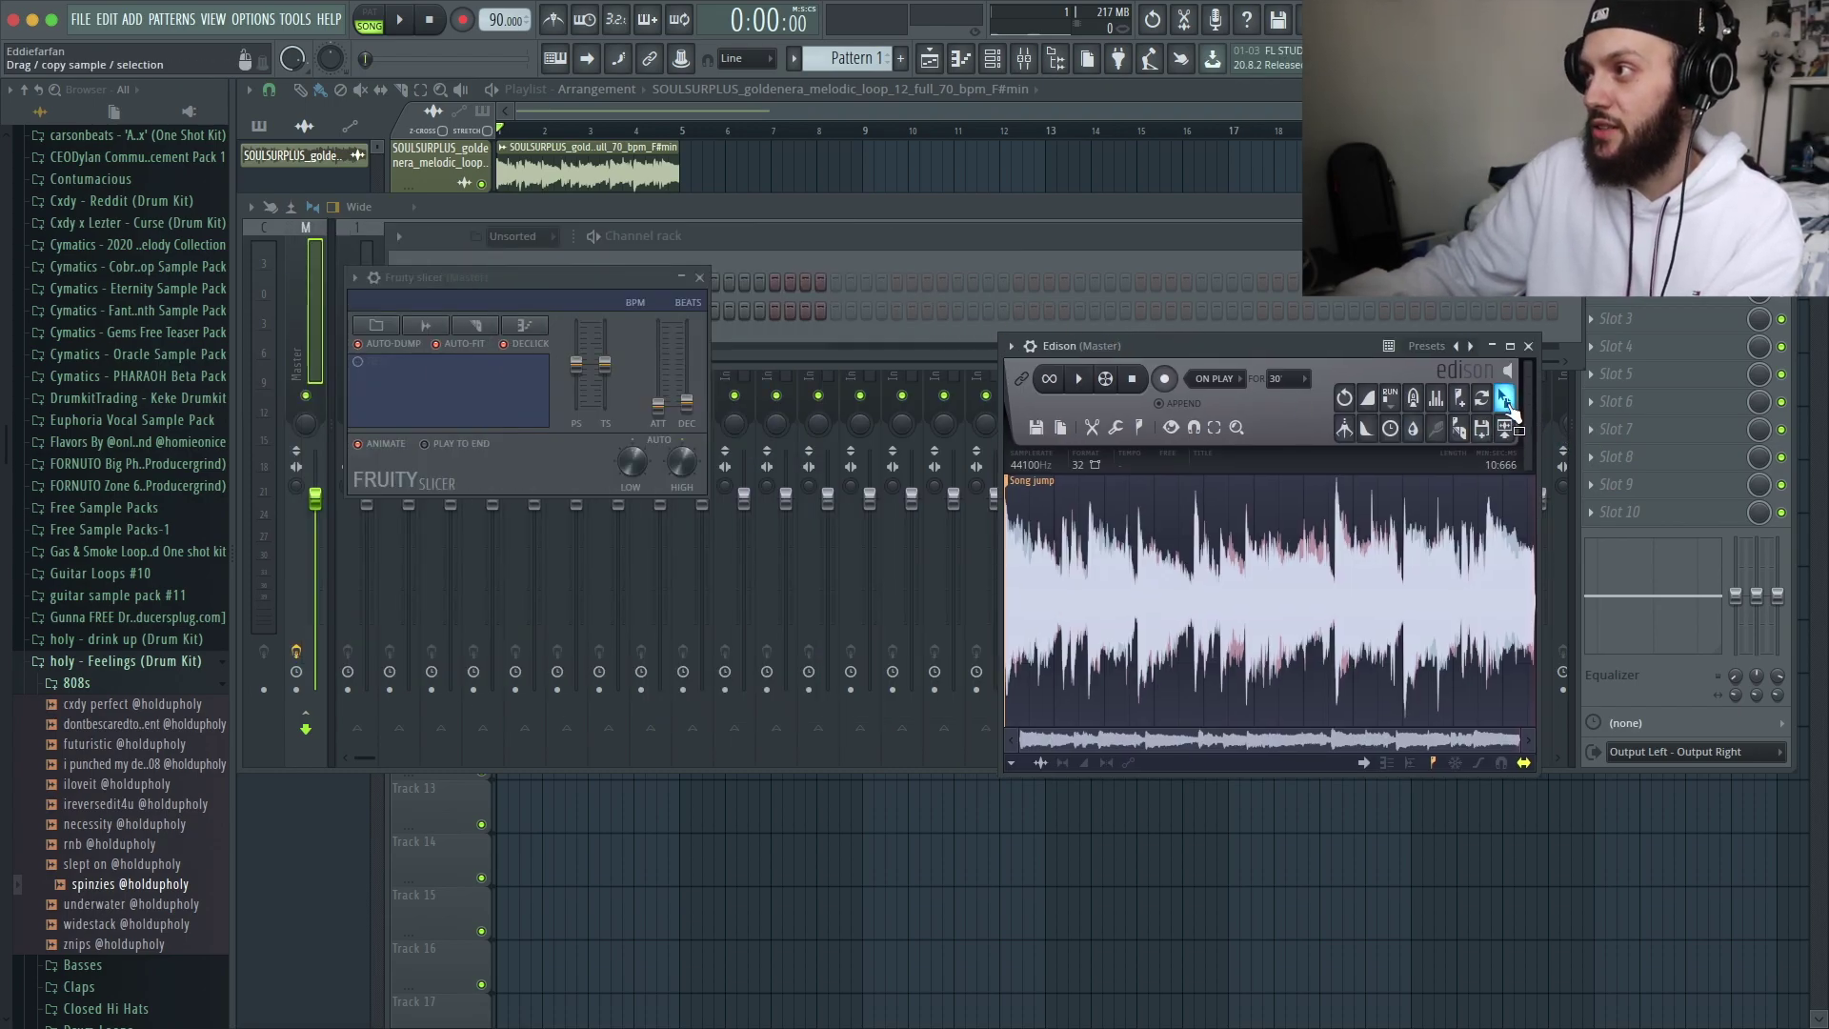
{"action": "left_click_drag", "start_coordinate": [1506, 405], "coordinate": [512, 373]}
{"action": "left_click", "coordinate": [1529, 347]}
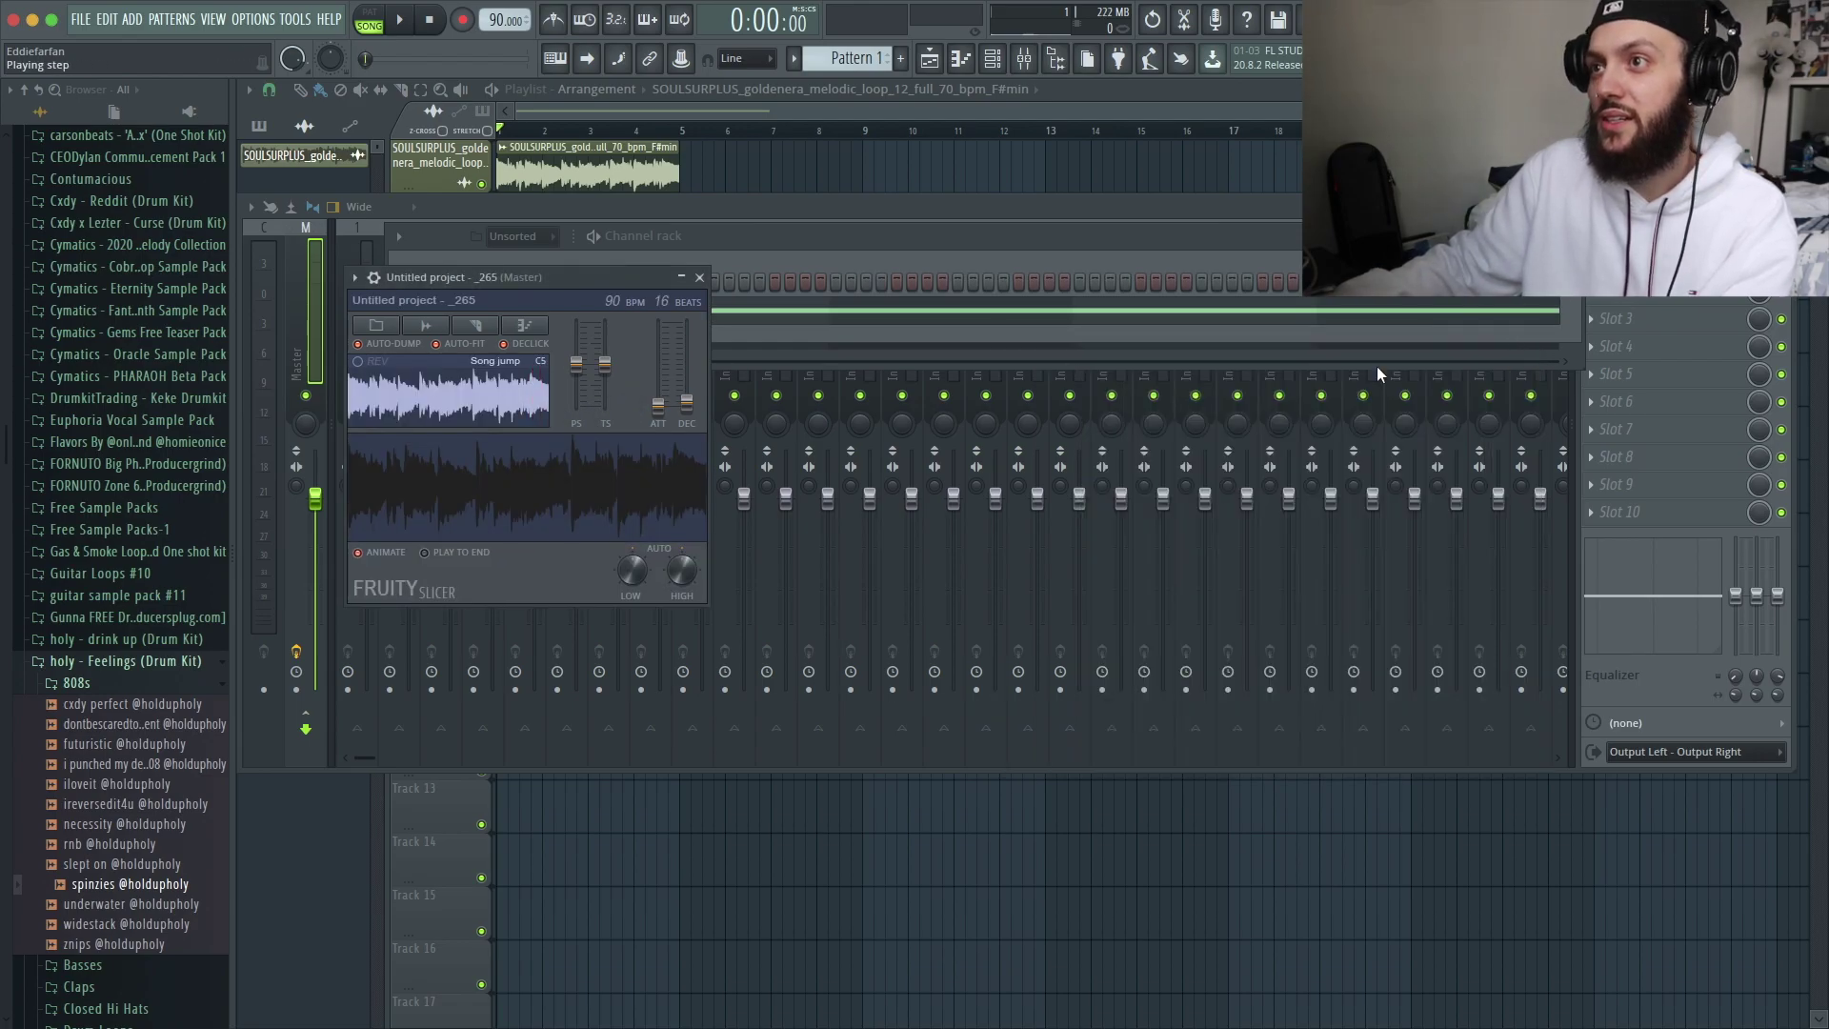
- Slice the sample in Fruity slicer by Beat and route the slicer channel to mixer track 1
{"action": "left_click", "coordinate": [759, 305]}
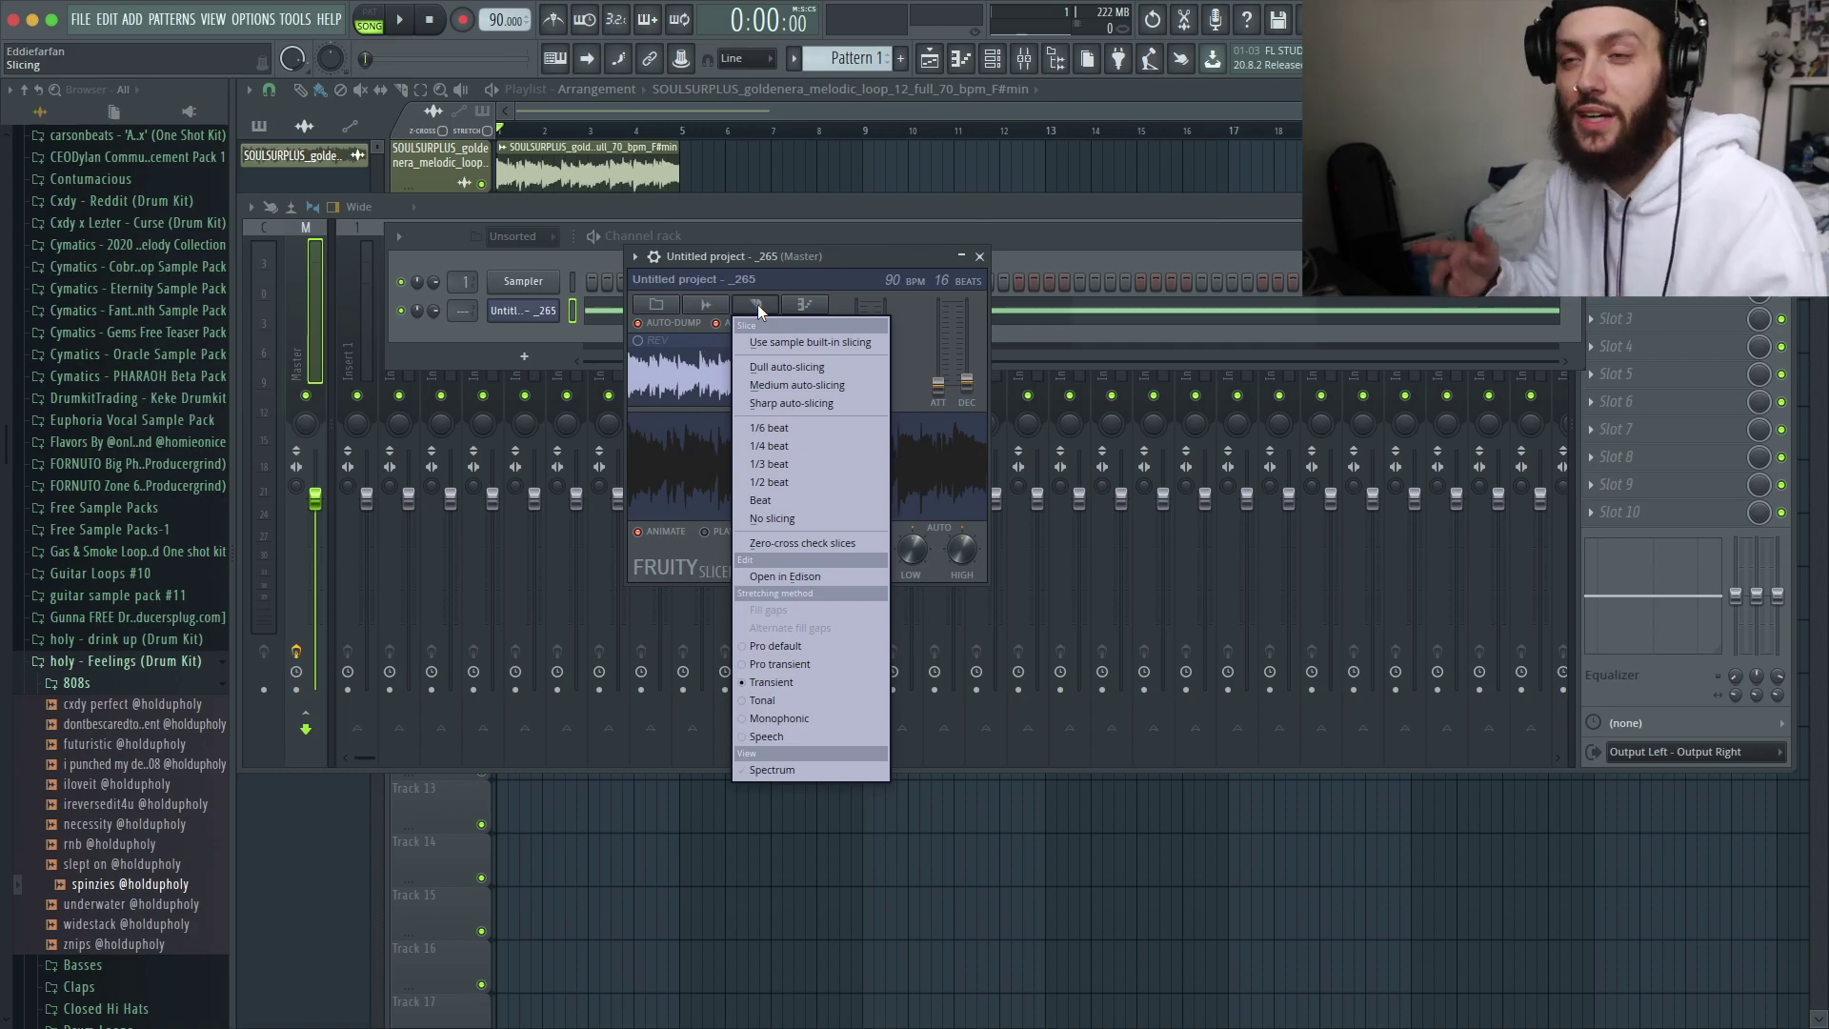
{"action": "left_click", "coordinate": [785, 503]}
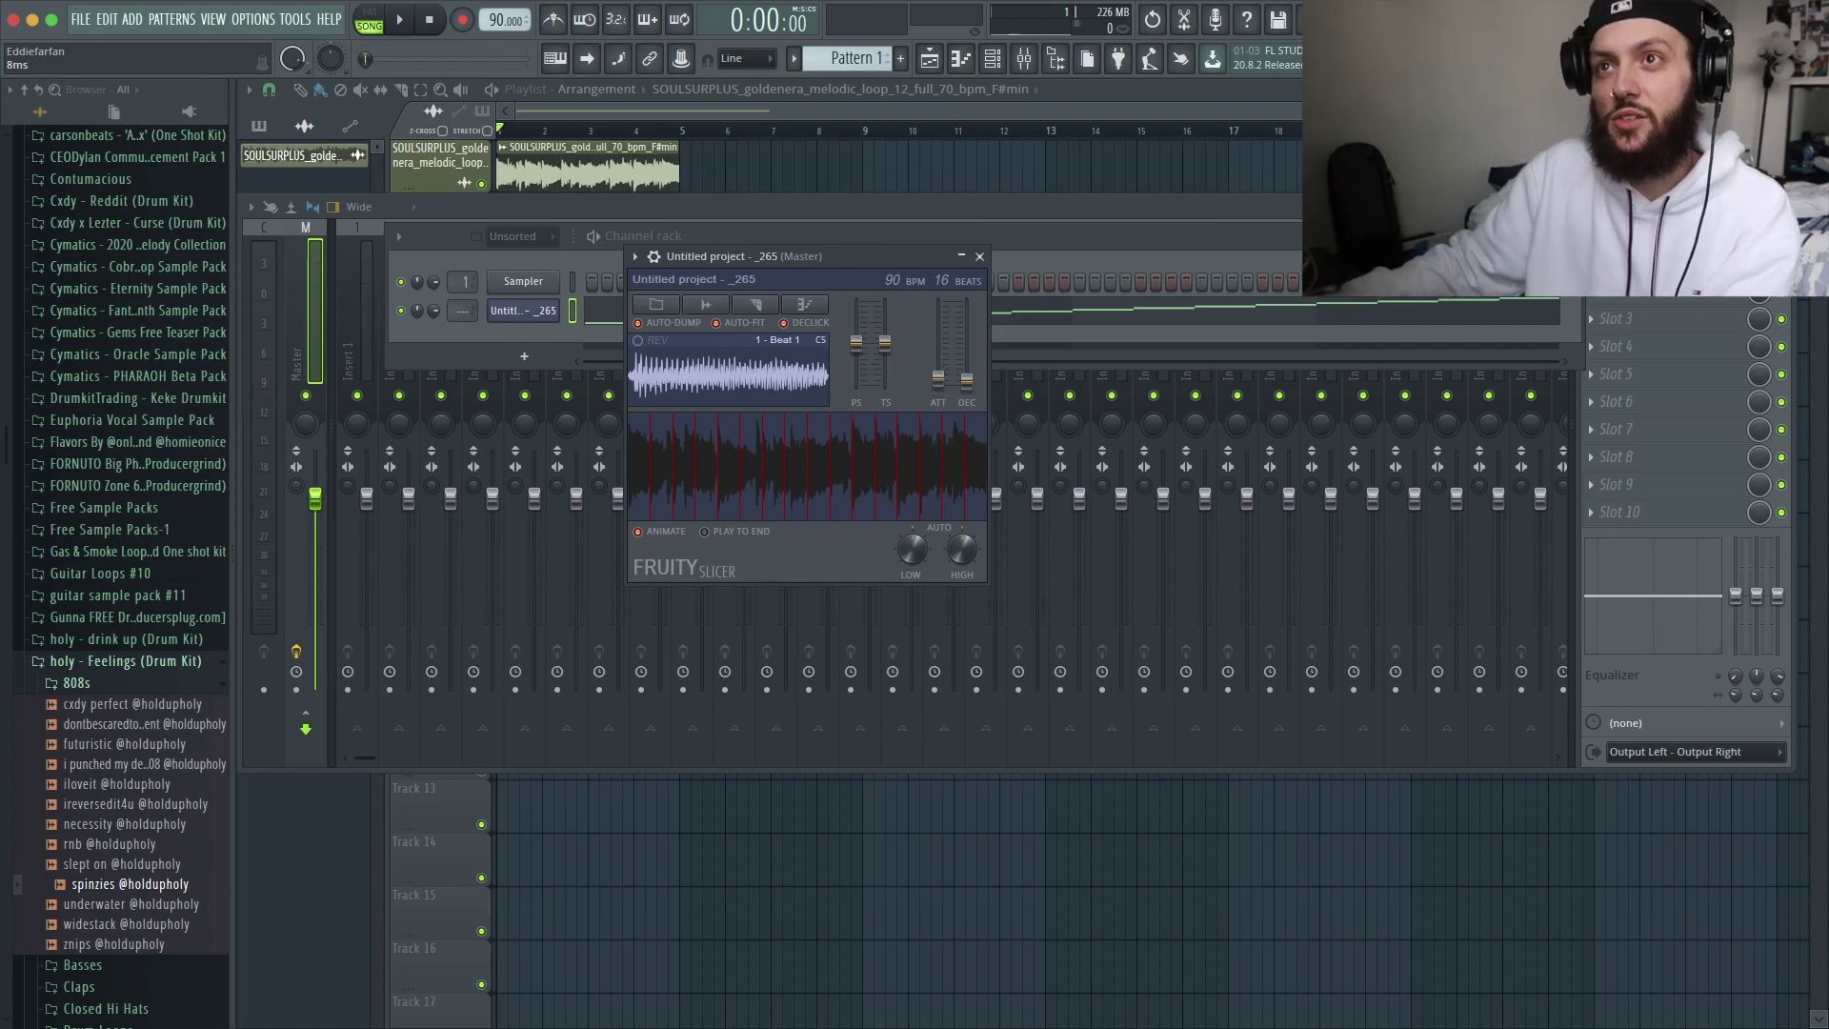
{"action": "left_click", "coordinate": [523, 309]}
{"action": "key", "text": "ctrl+l"}
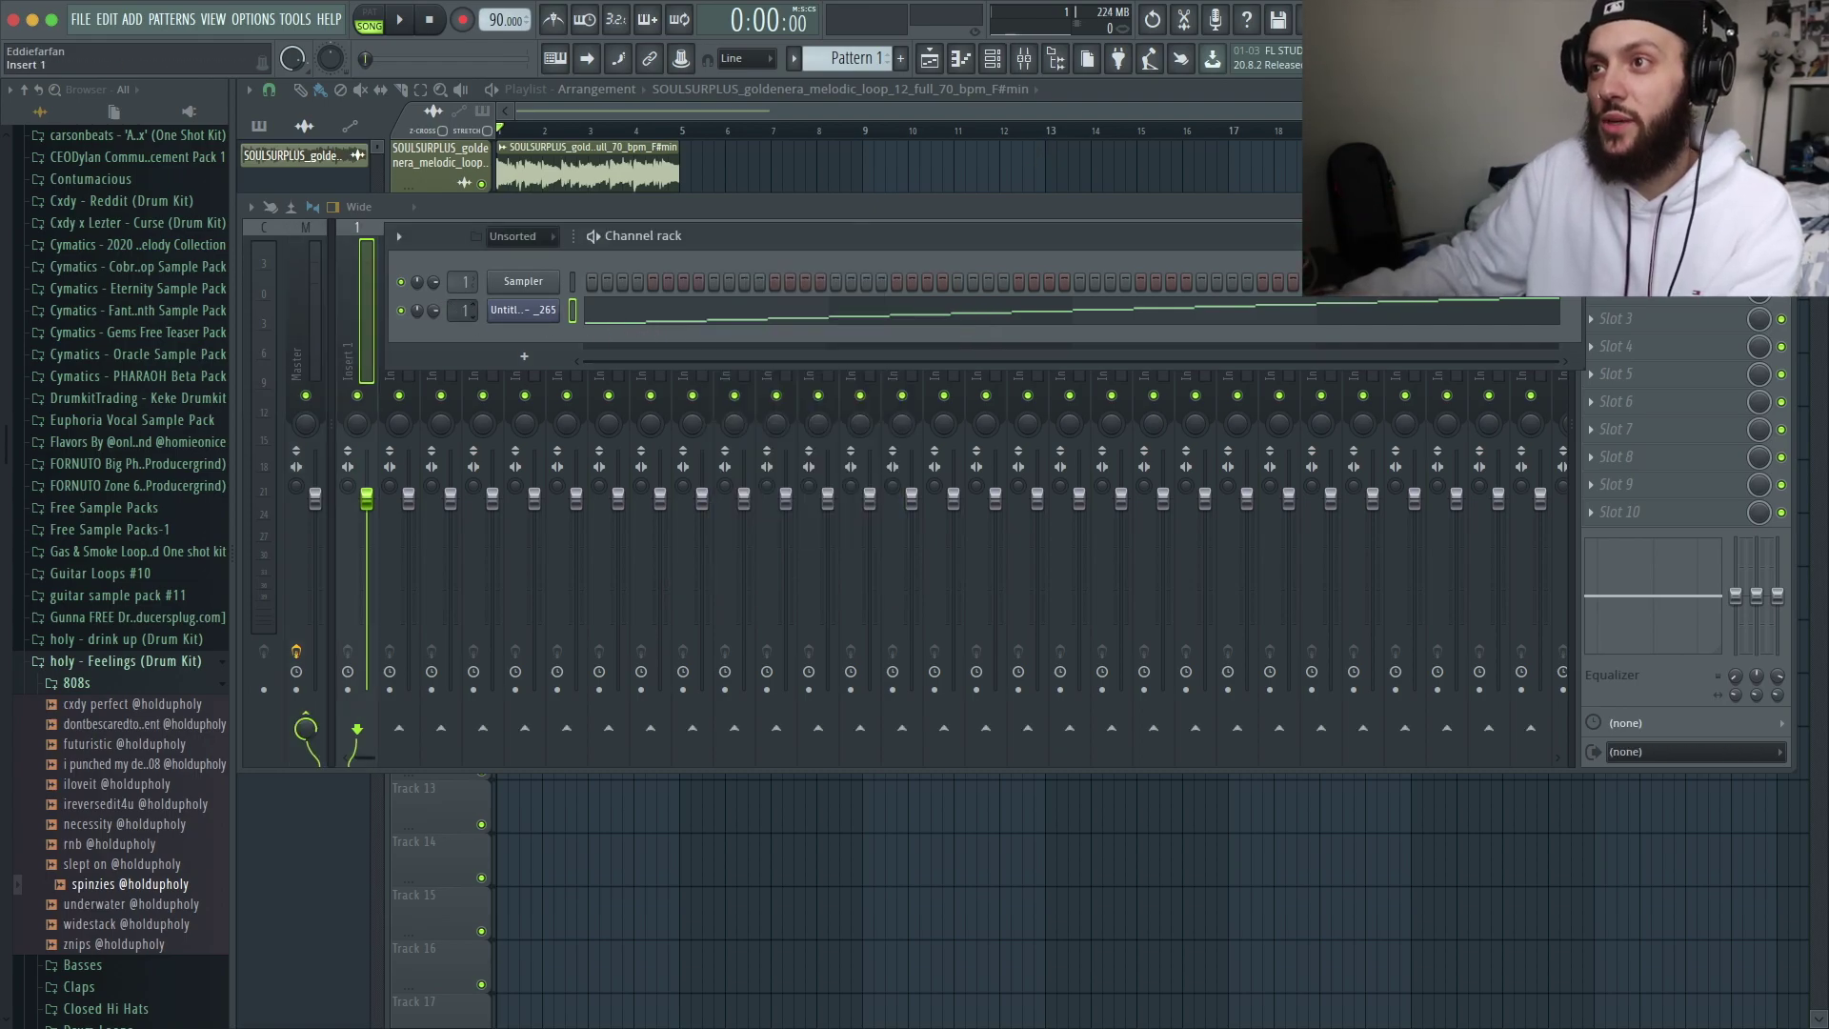
- Open the slicer channel's piano roll and play the pattern to hear the beat slices in order
{"action": "scroll", "coordinate": [464, 281], "scroll_direction": "down", "scroll_amount": 1}
{"action": "left_click", "coordinate": [662, 317]}
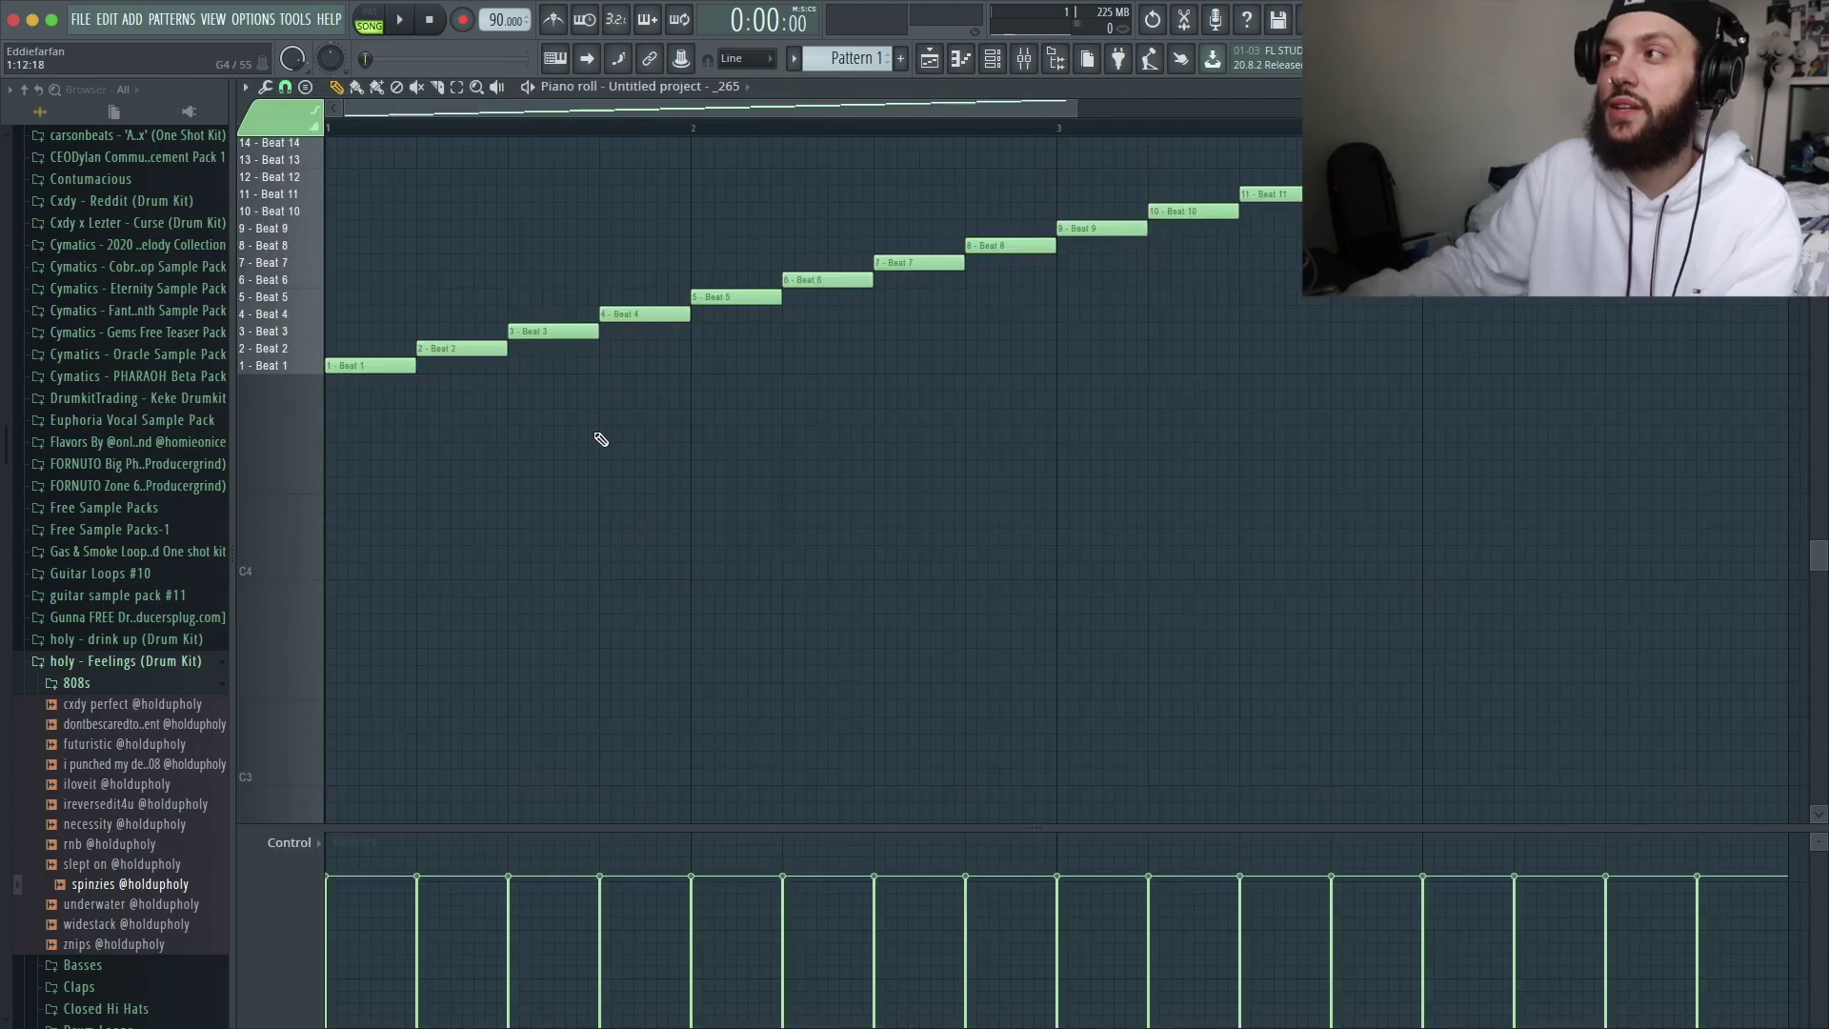
{"action": "key", "text": "space"}
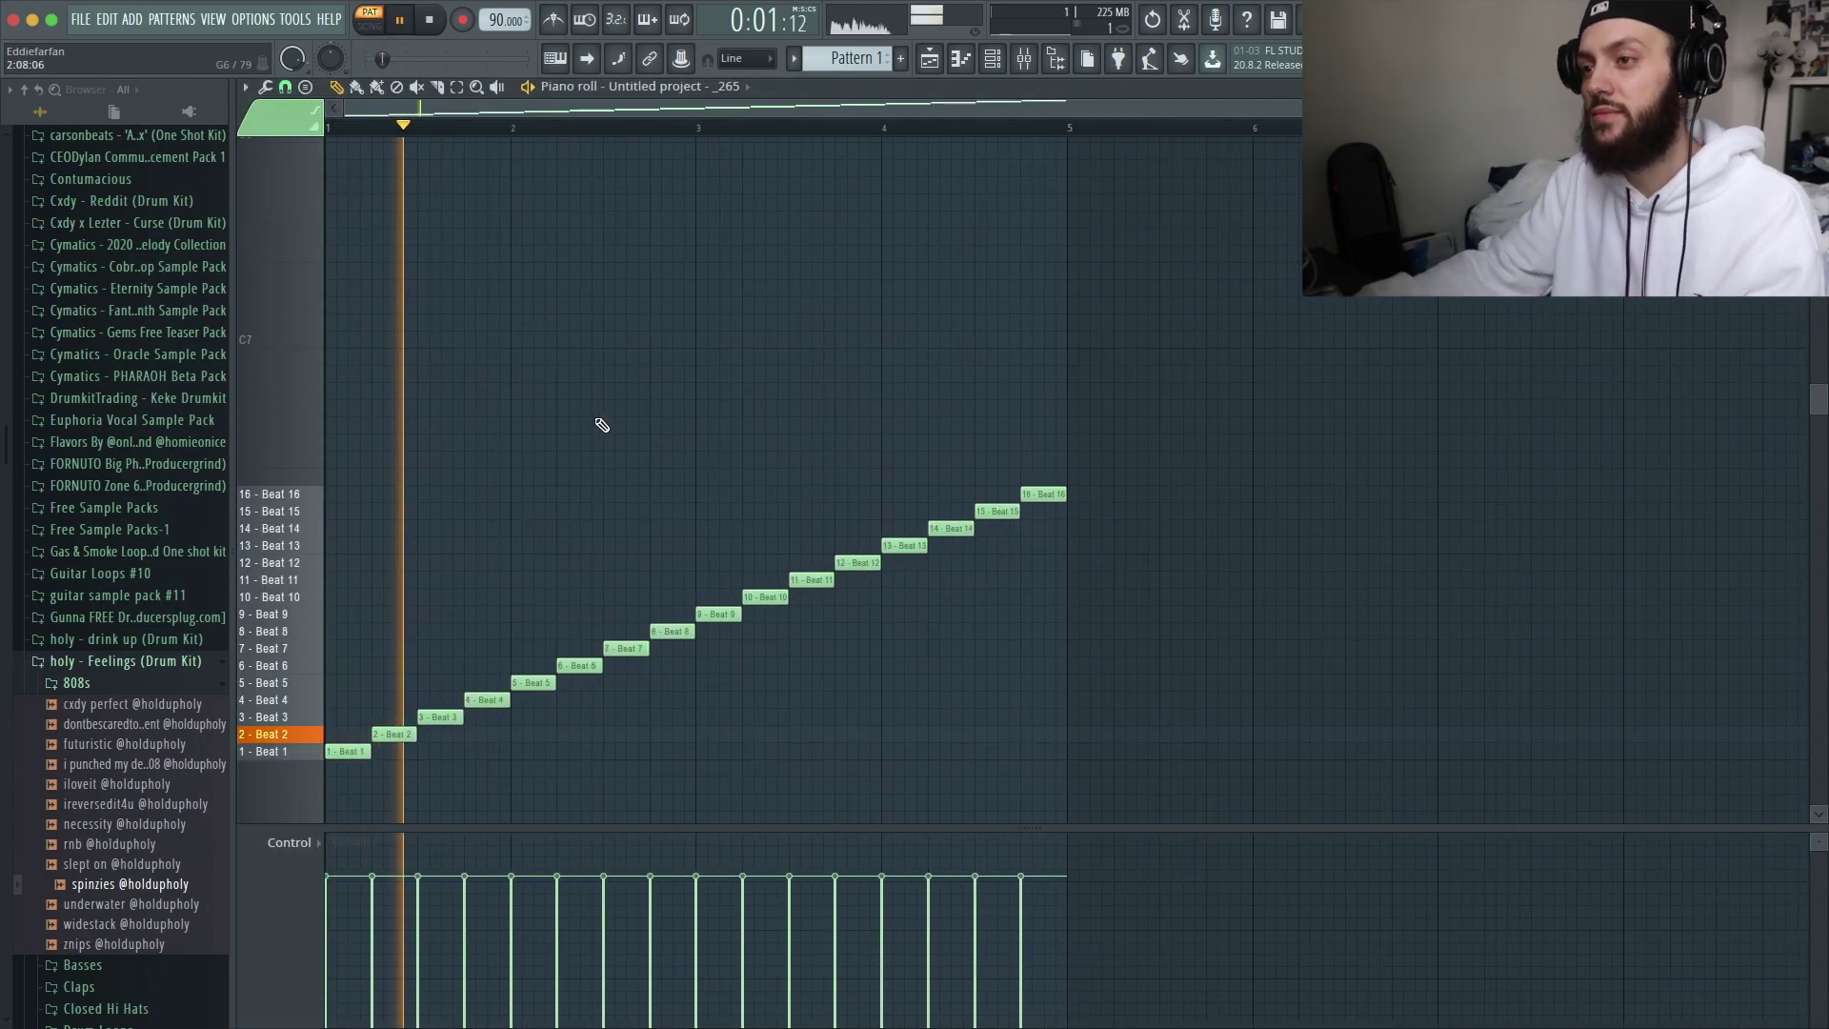
{"action": "scroll", "coordinate": [523, 619], "scroll_direction": "down", "scroll_amount": 5}
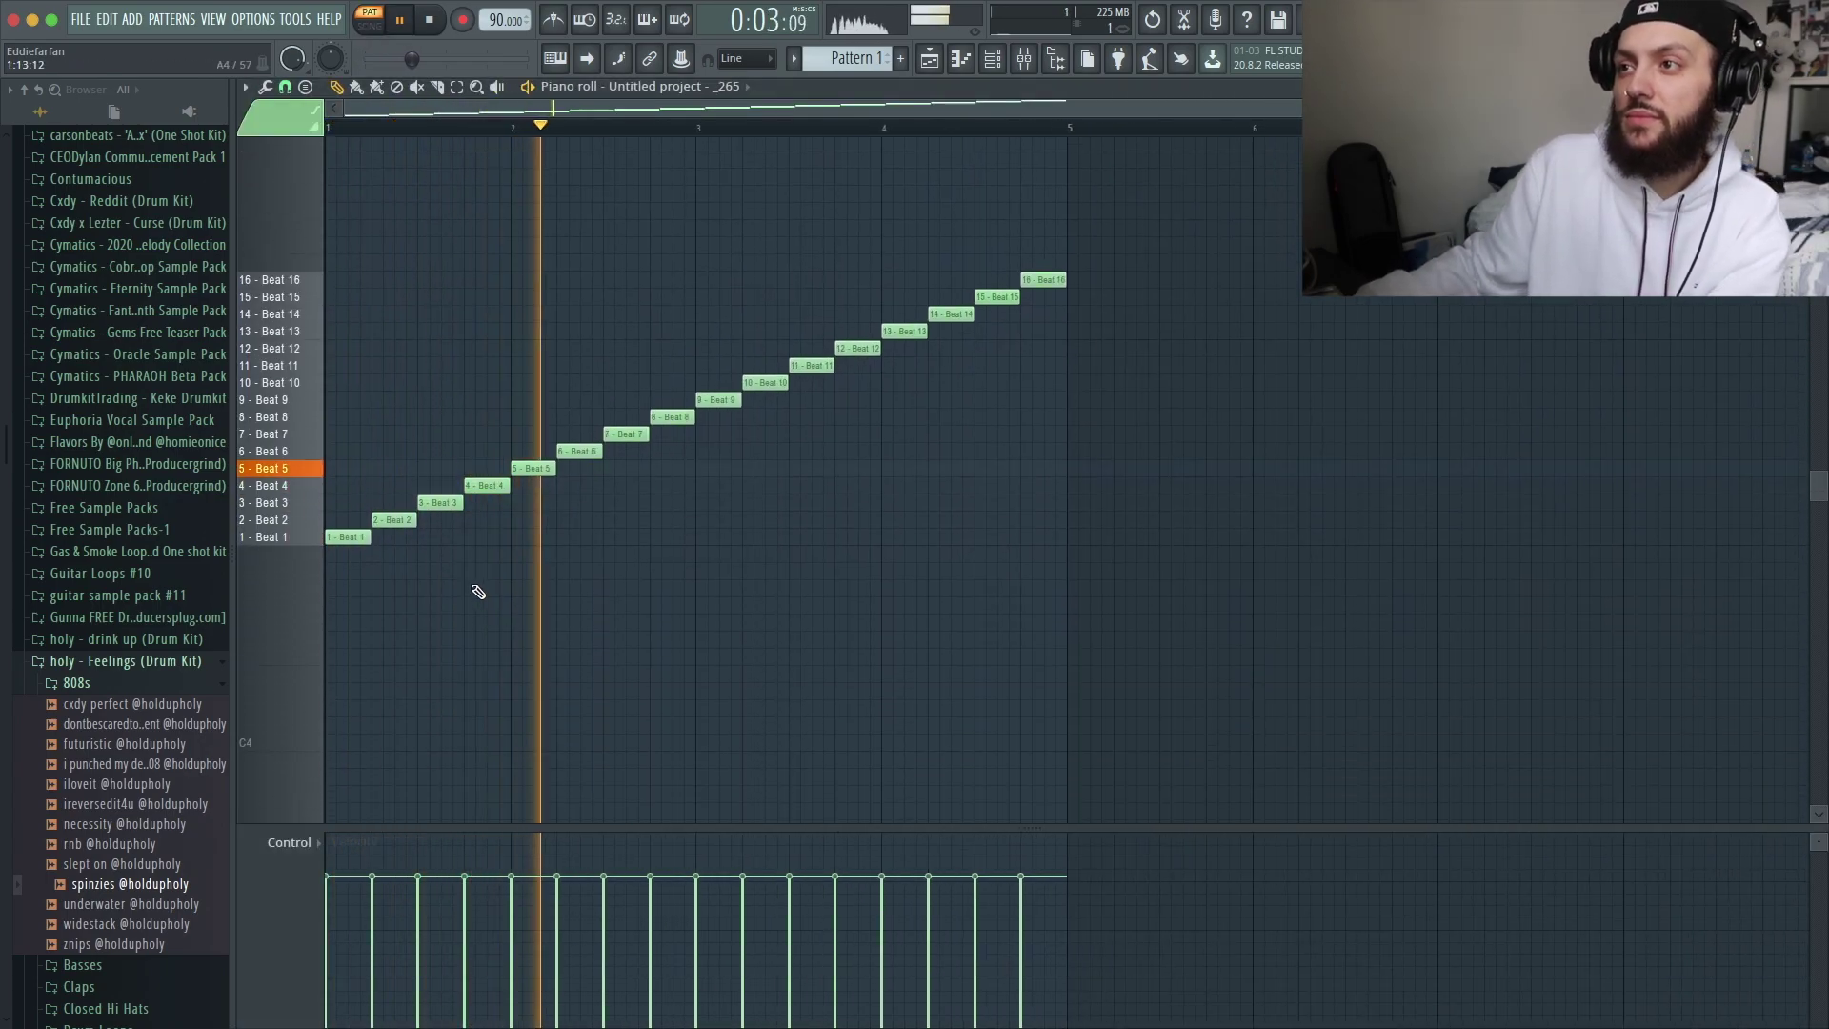
{"action": "key", "text": "space"}
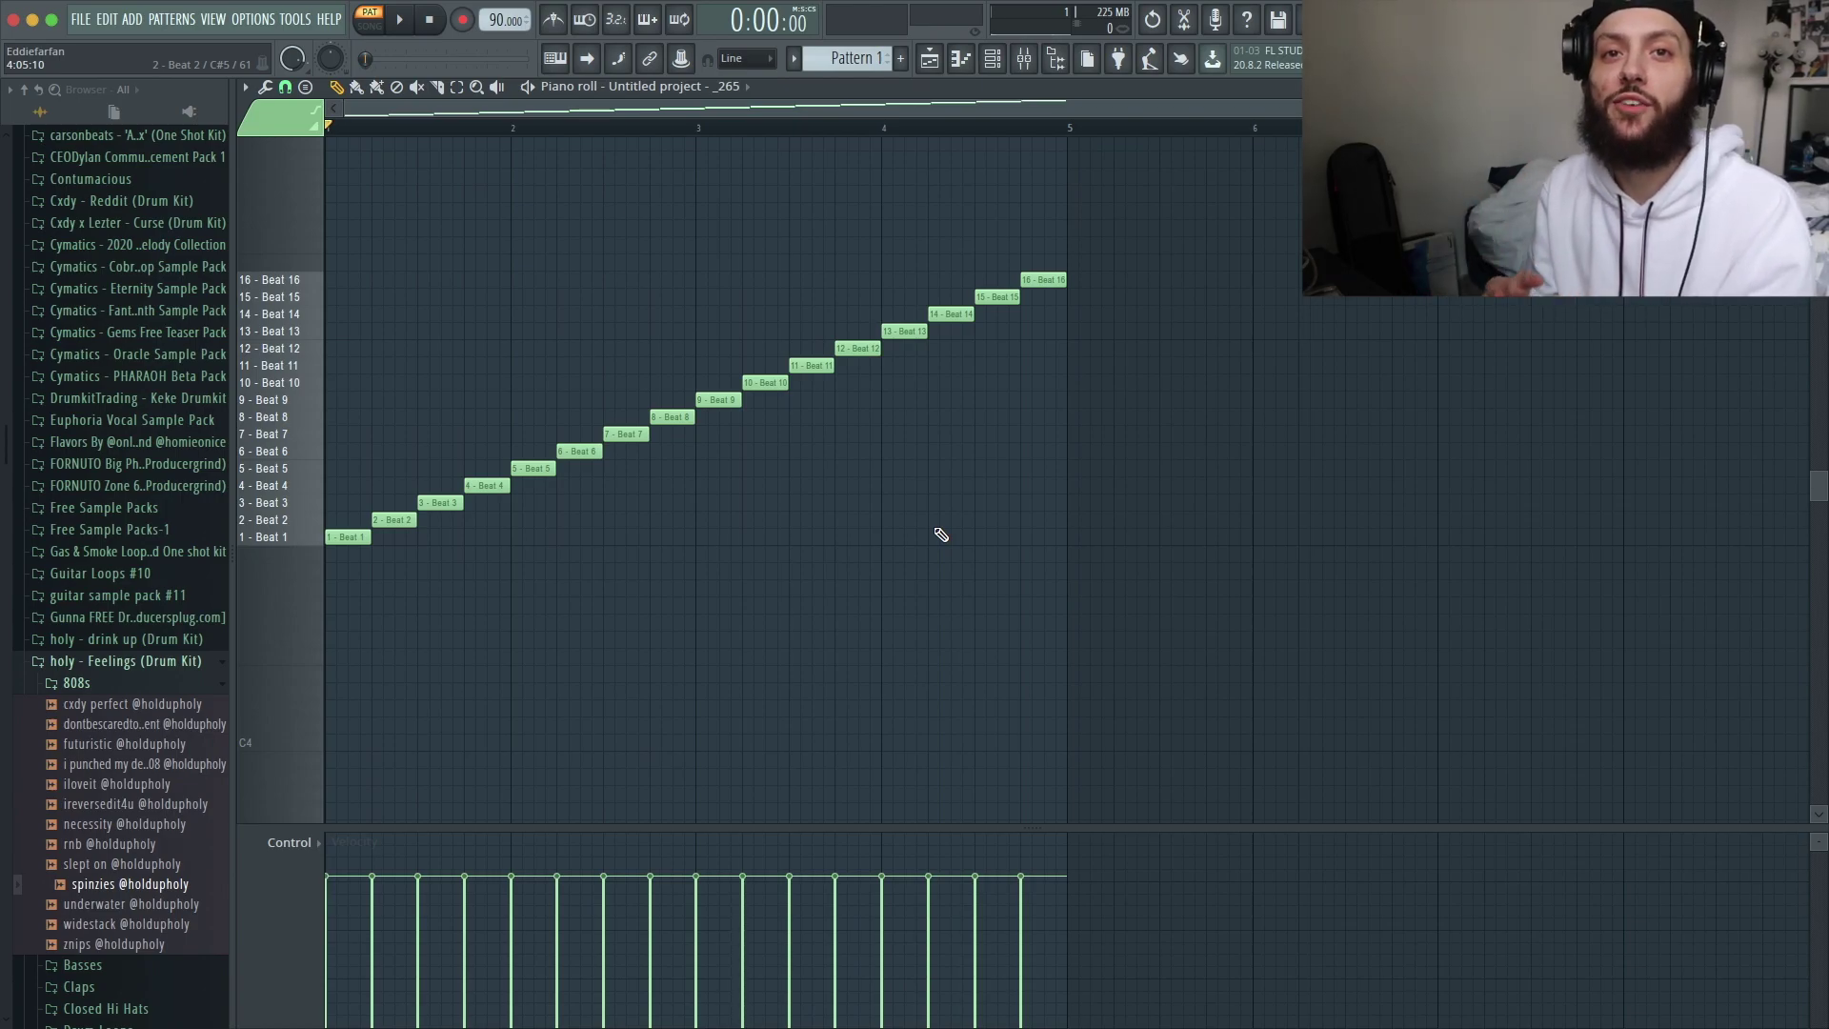
- Clear all slicer notes and place slices Beat 9, Beat 6, Beat 7 and Beat 8 consecutively in bar 1
{"action": "key", "text": "ctrl+a"}
{"action": "key", "text": "Delete"}
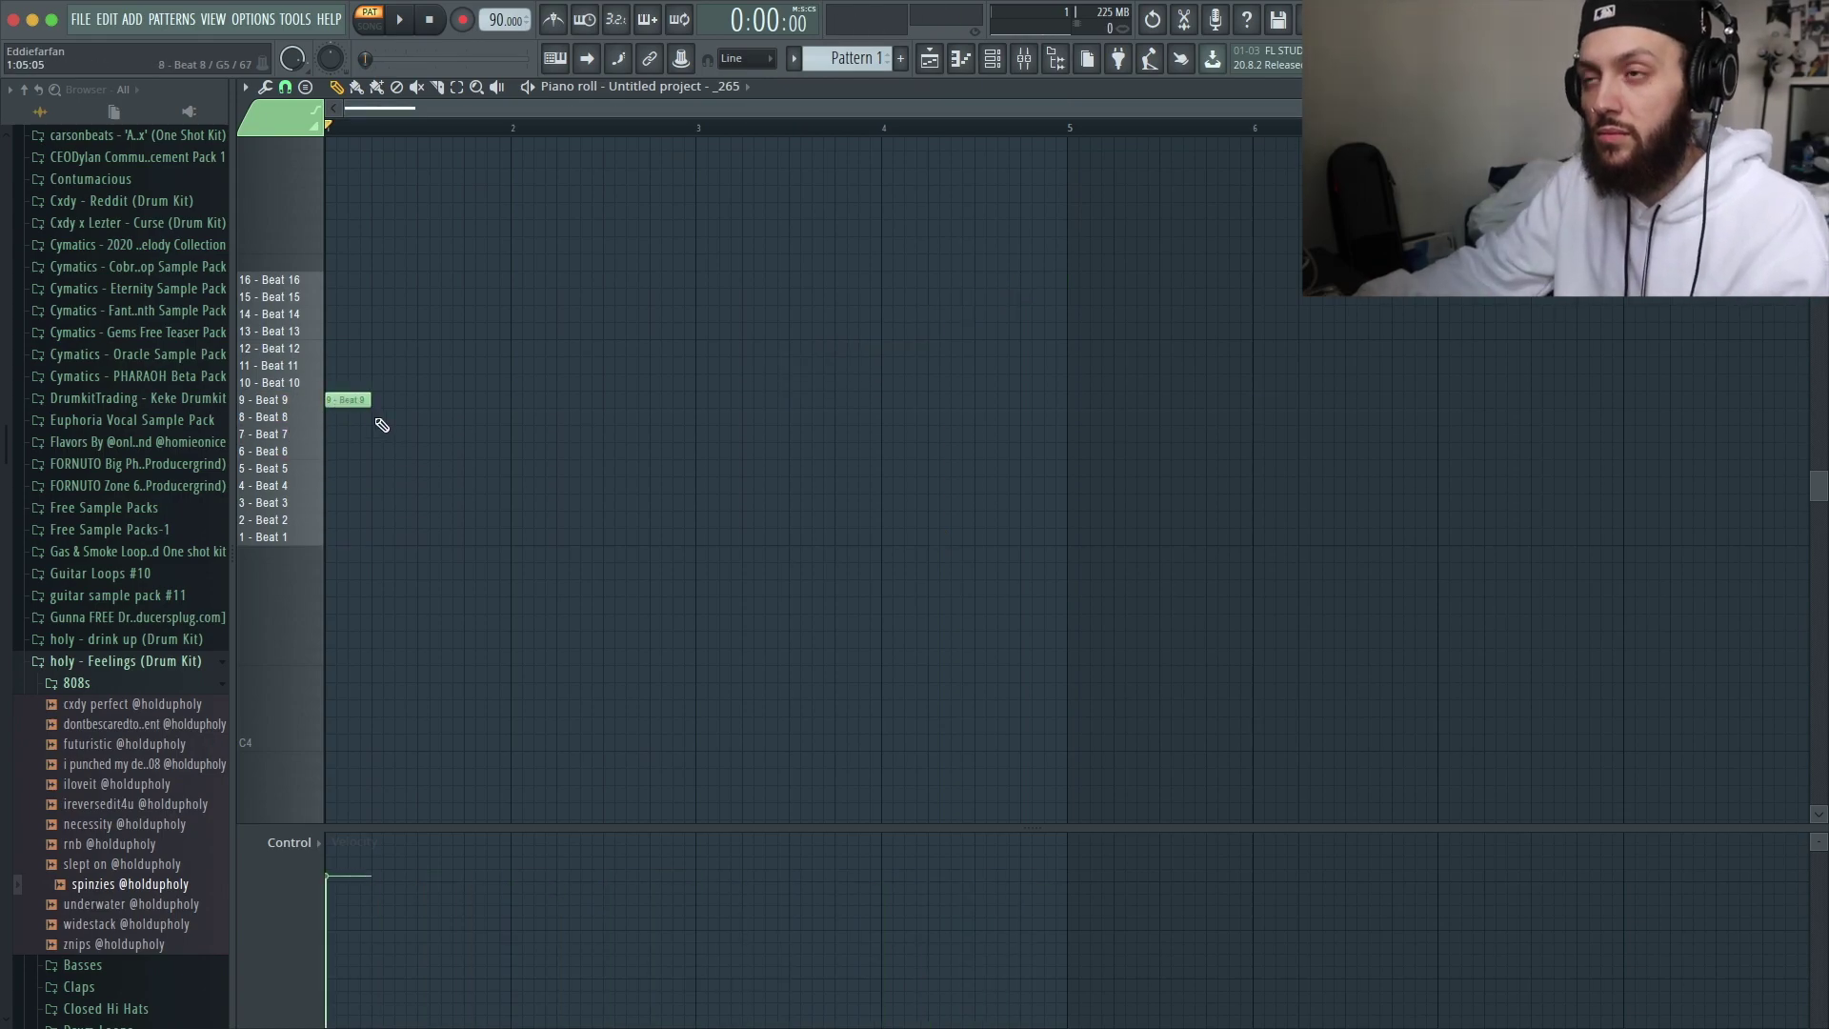
{"action": "left_click", "coordinate": [425, 434]}
{"action": "left_click", "coordinate": [407, 451]}
- Duplicate the four-slice phrase twice to fill bars 2 and 3, and play it back
{"action": "key", "text": "ctrl+a"}
{"action": "key", "text": "ctrl+b"}
{"action": "key", "text": "ctrl+b"}
{"action": "key", "text": "space"}
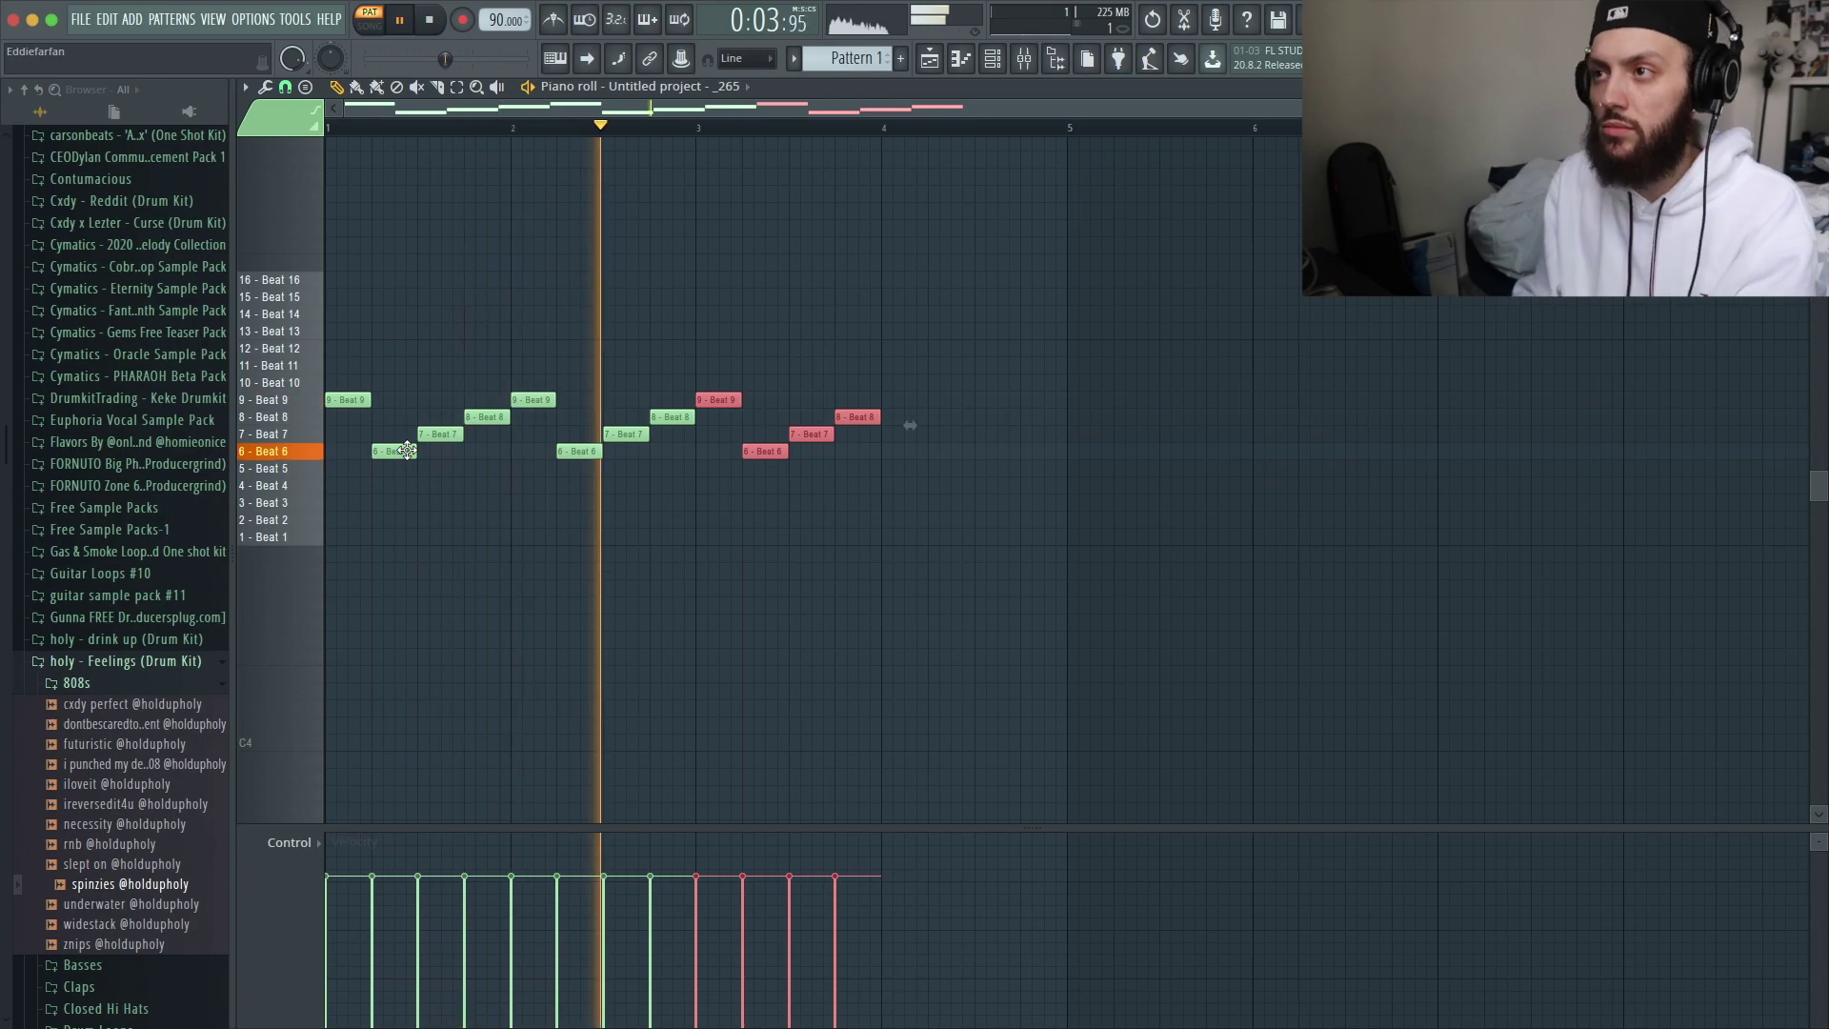
{"action": "key", "text": "space"}
- Fill bar 4 with slices Beat 1, Beat 2, Beat 1 and Beat 2, and play the whole pattern
{"action": "left_click", "coordinate": [890, 536]}
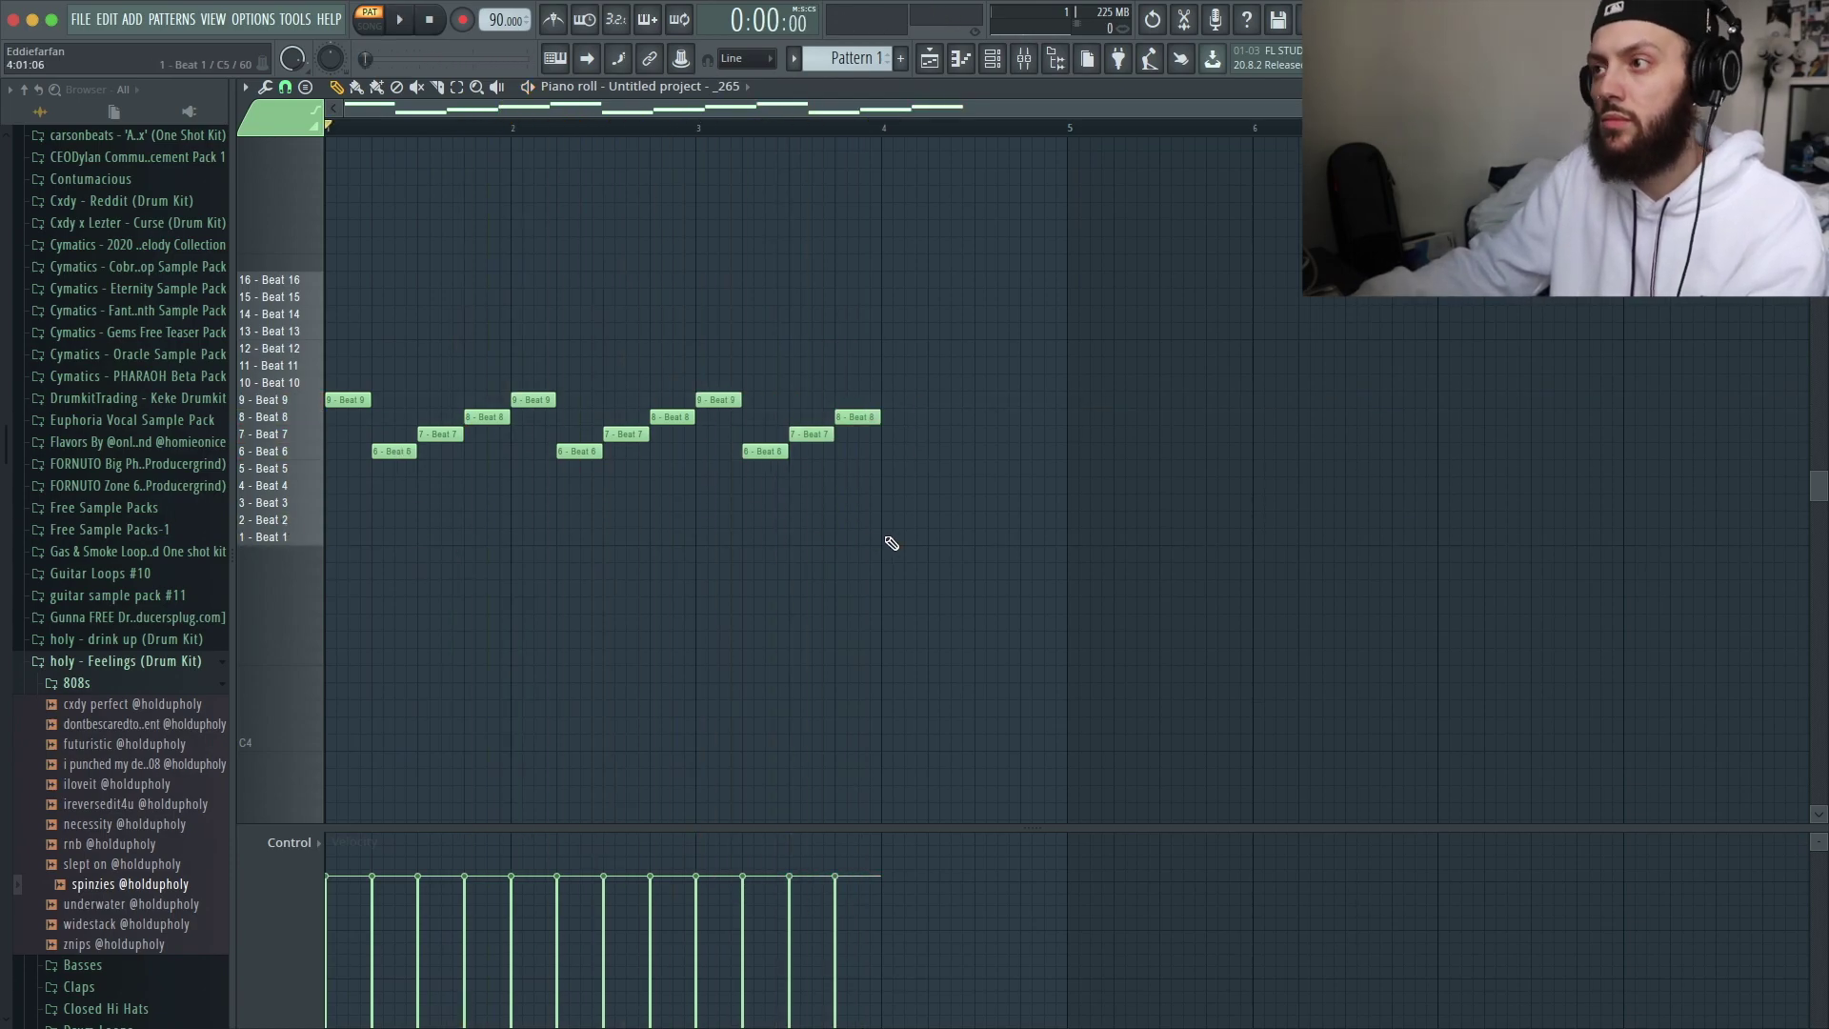
{"action": "left_click", "coordinate": [1036, 519]}
{"action": "key", "text": "space"}
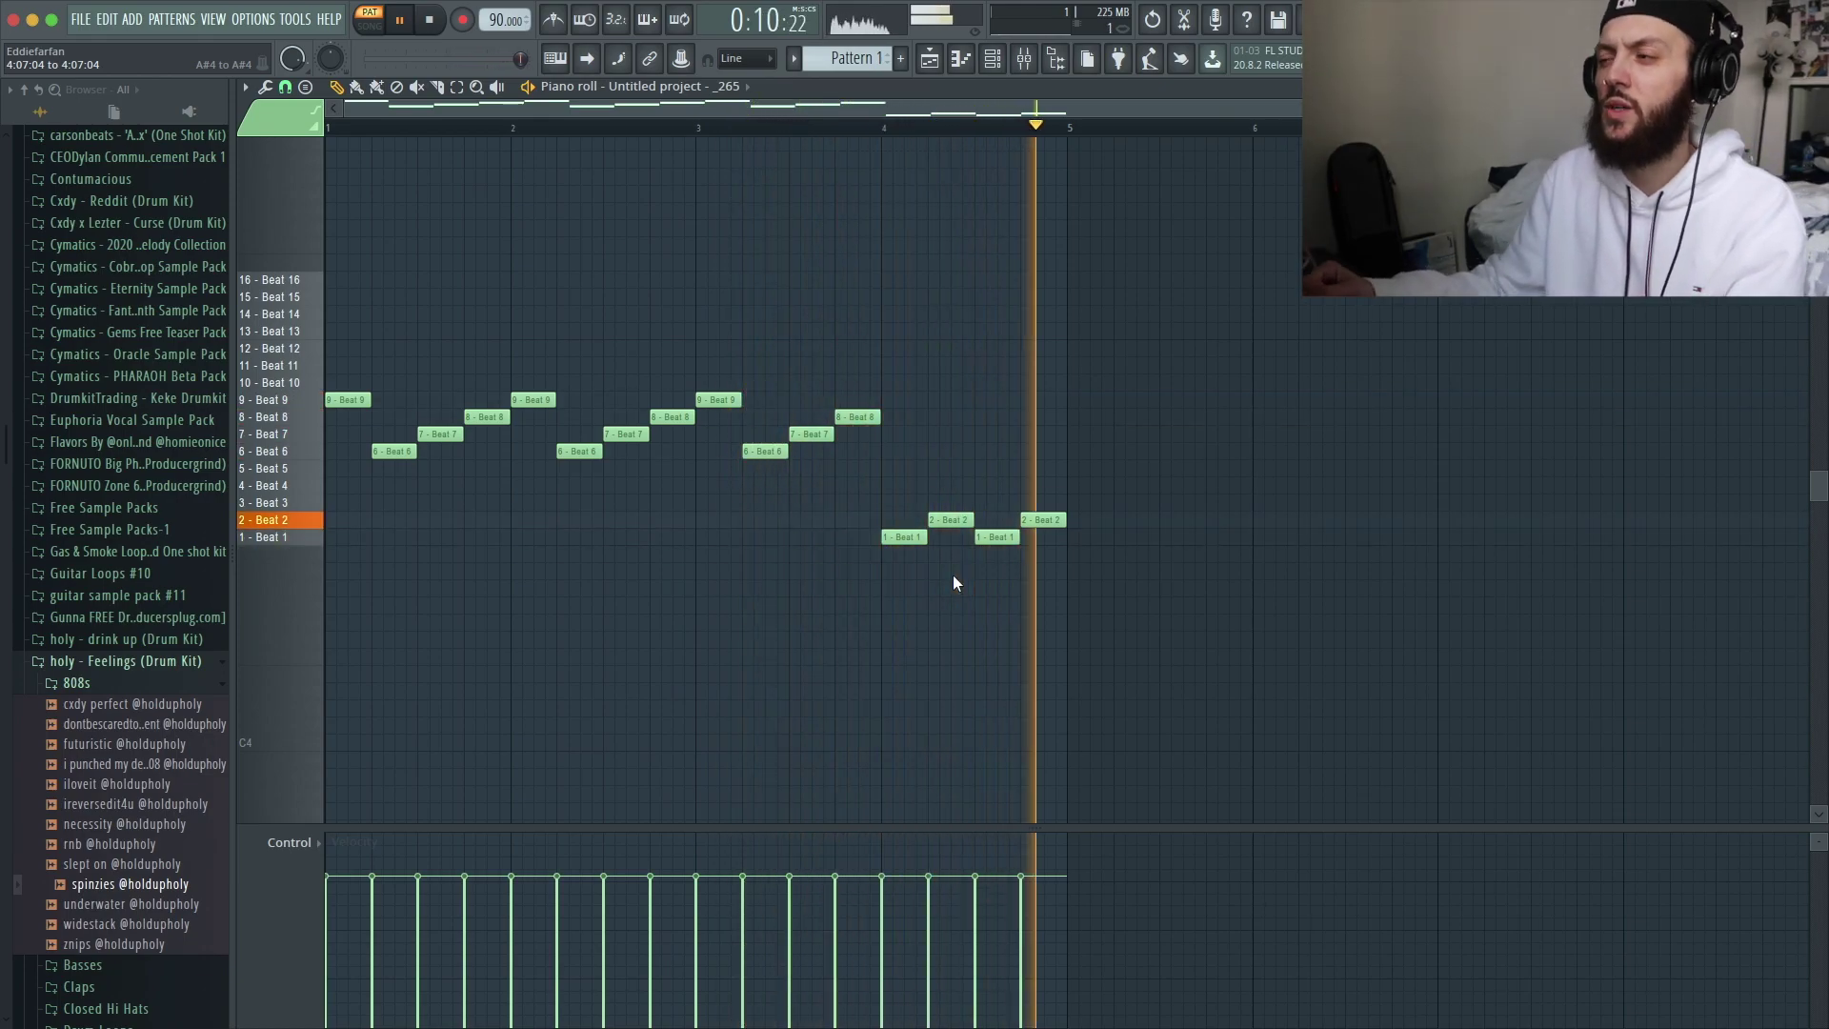
- Place [EBV1]snare5 hits on step 5 and every eighth step after it across the four bars, and check them in the piano roll
{"action": "key", "text": "space"}
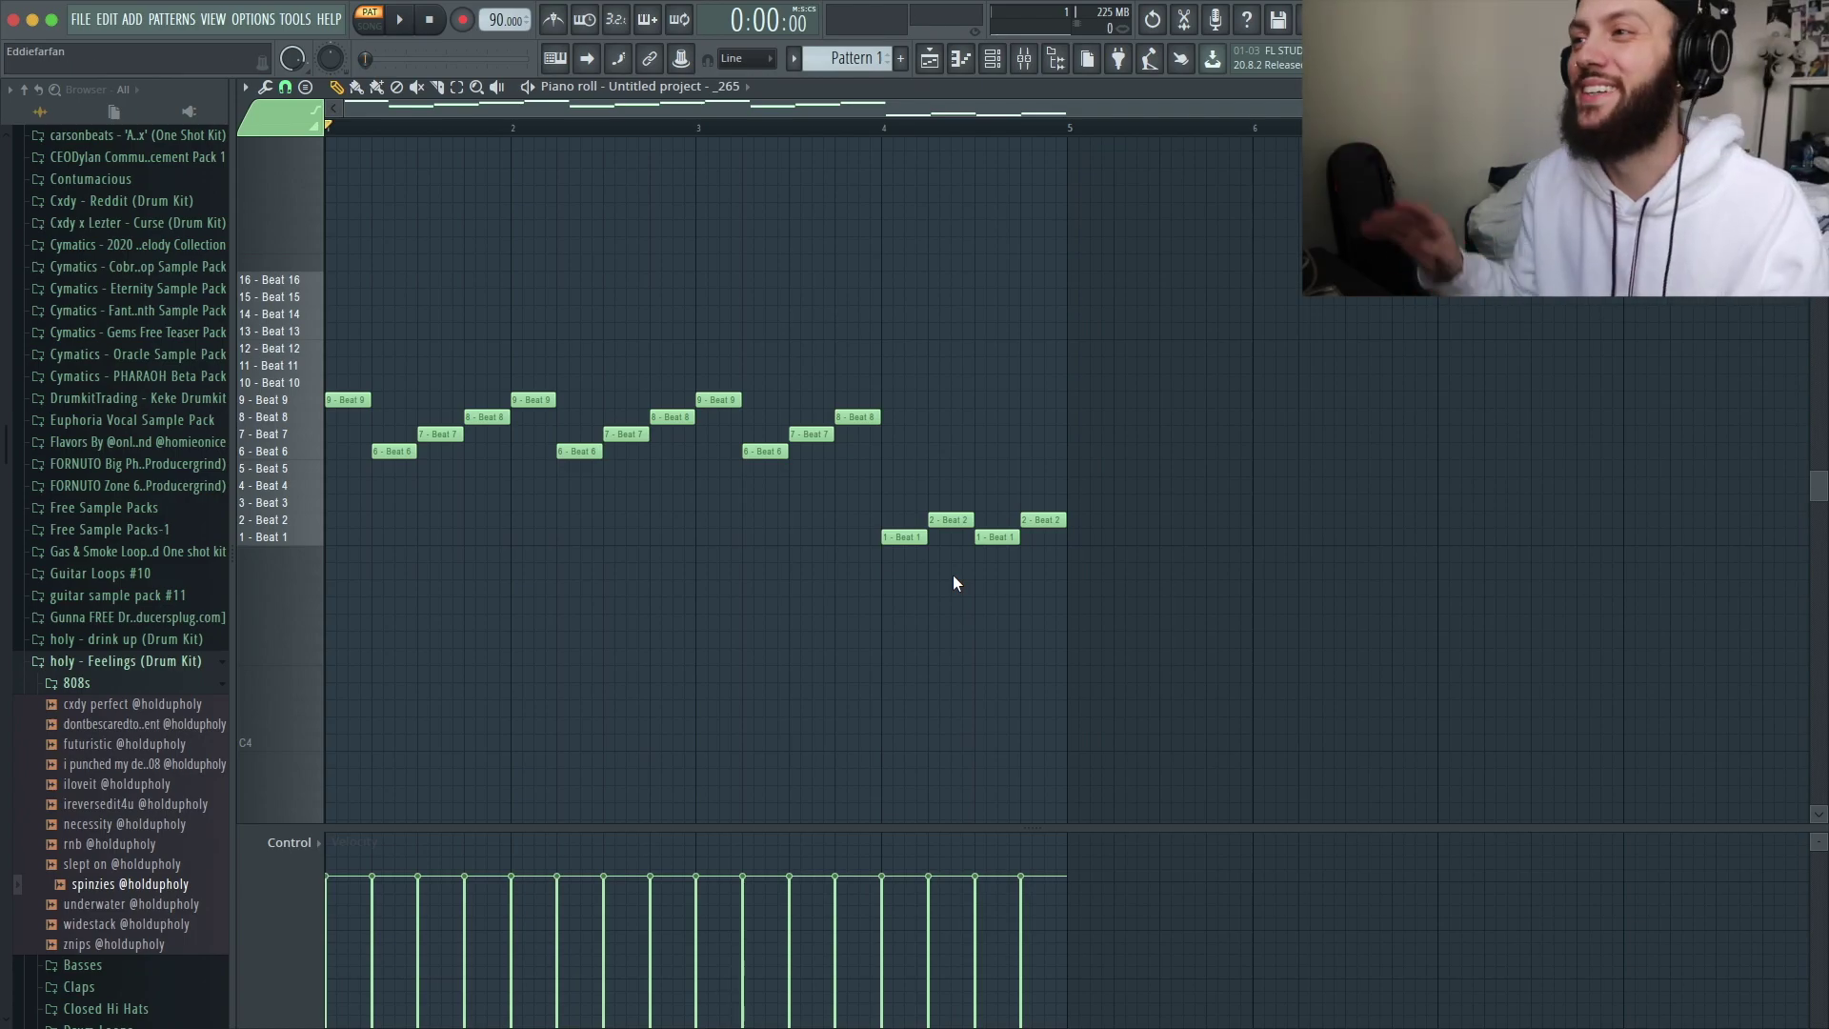
{"action": "key", "text": "F6"}
{"action": "left_click", "coordinate": [700, 404]}
{"action": "key", "text": "super+a"}
{"action": "key", "text": "super+c"}
{"action": "left_click", "coordinate": [961, 59]}
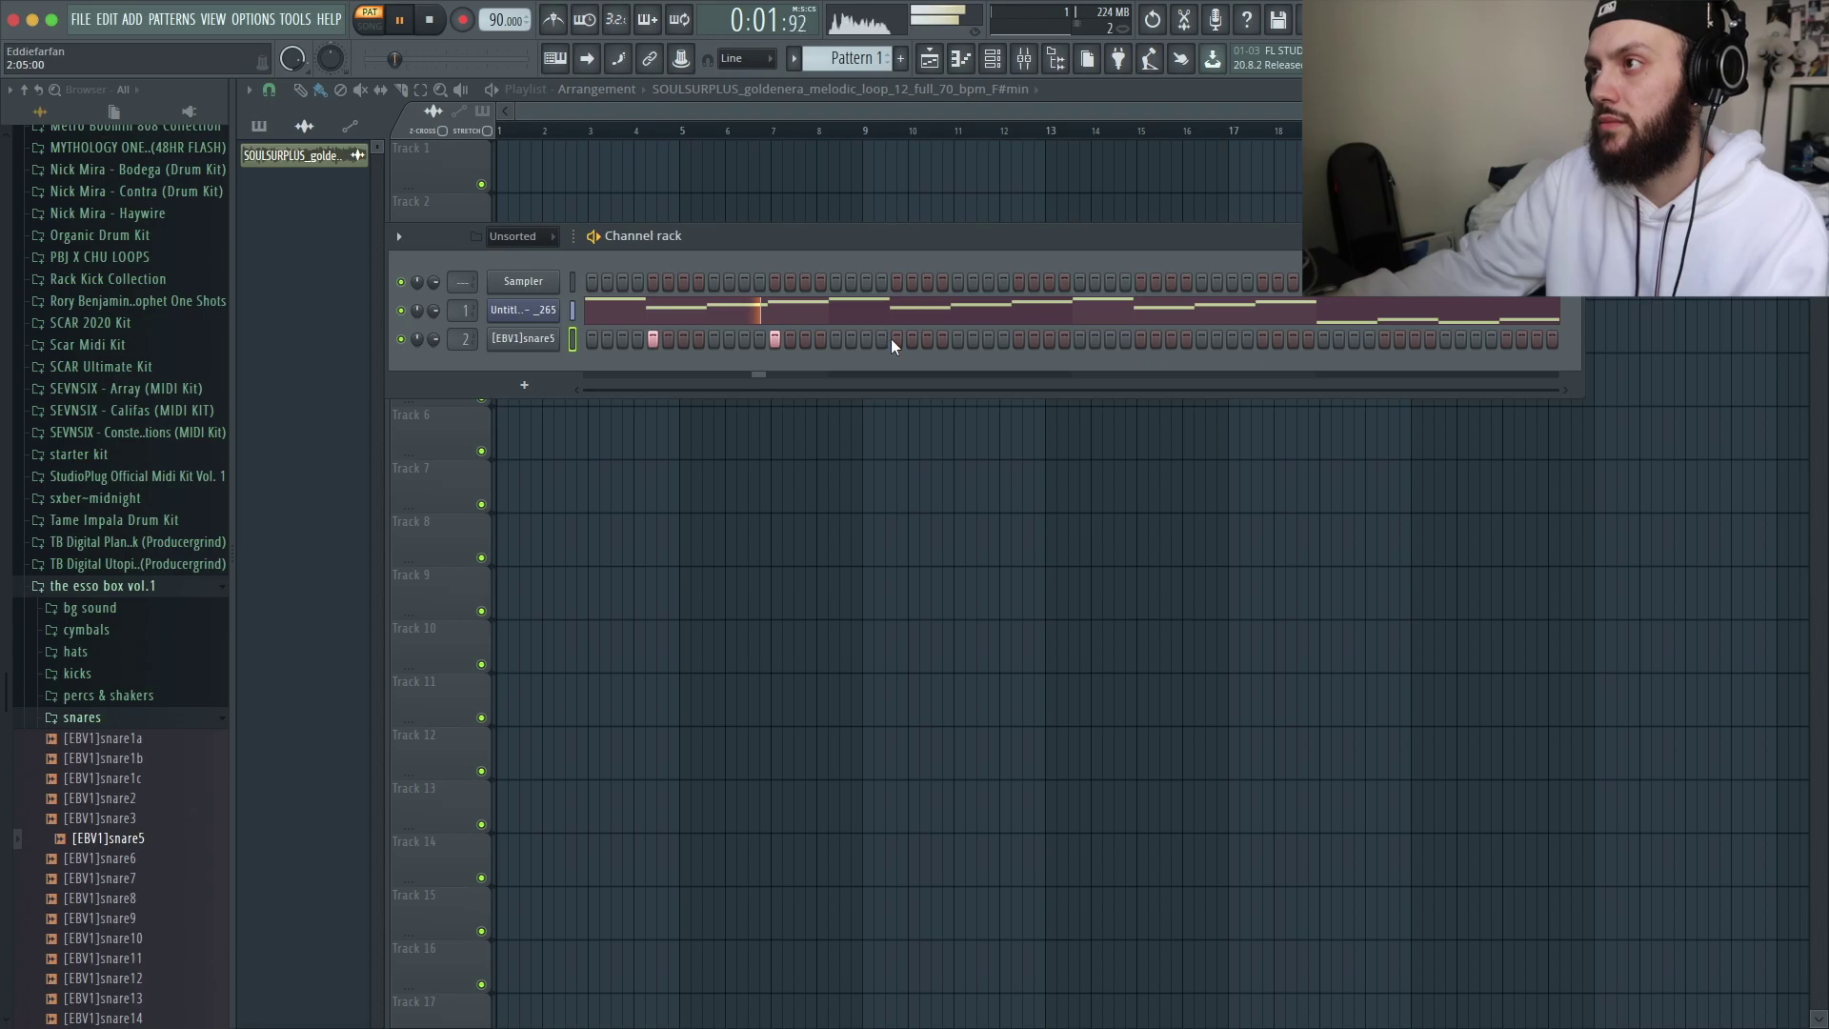
{"action": "left_click", "coordinate": [1262, 339]}
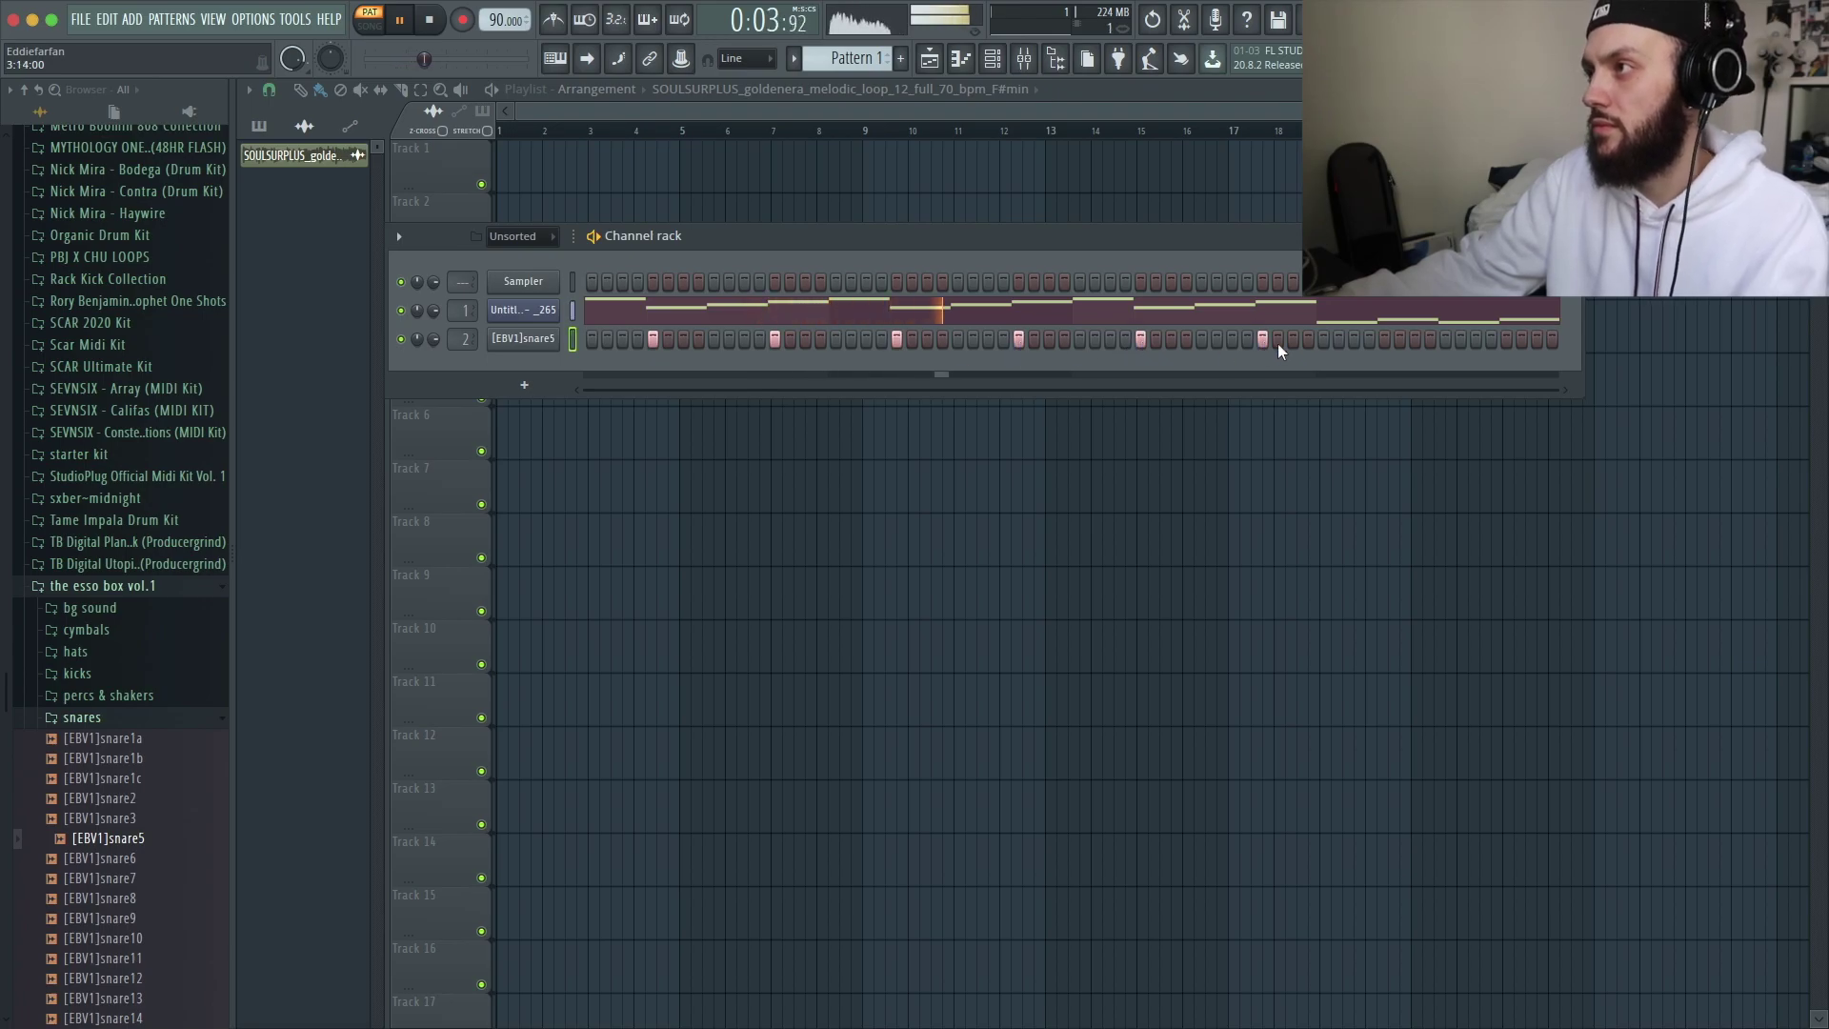
{"action": "left_click", "coordinate": [1384, 339]}
{"action": "right_click", "coordinate": [555, 338]}
{"action": "left_click", "coordinate": [572, 354]}
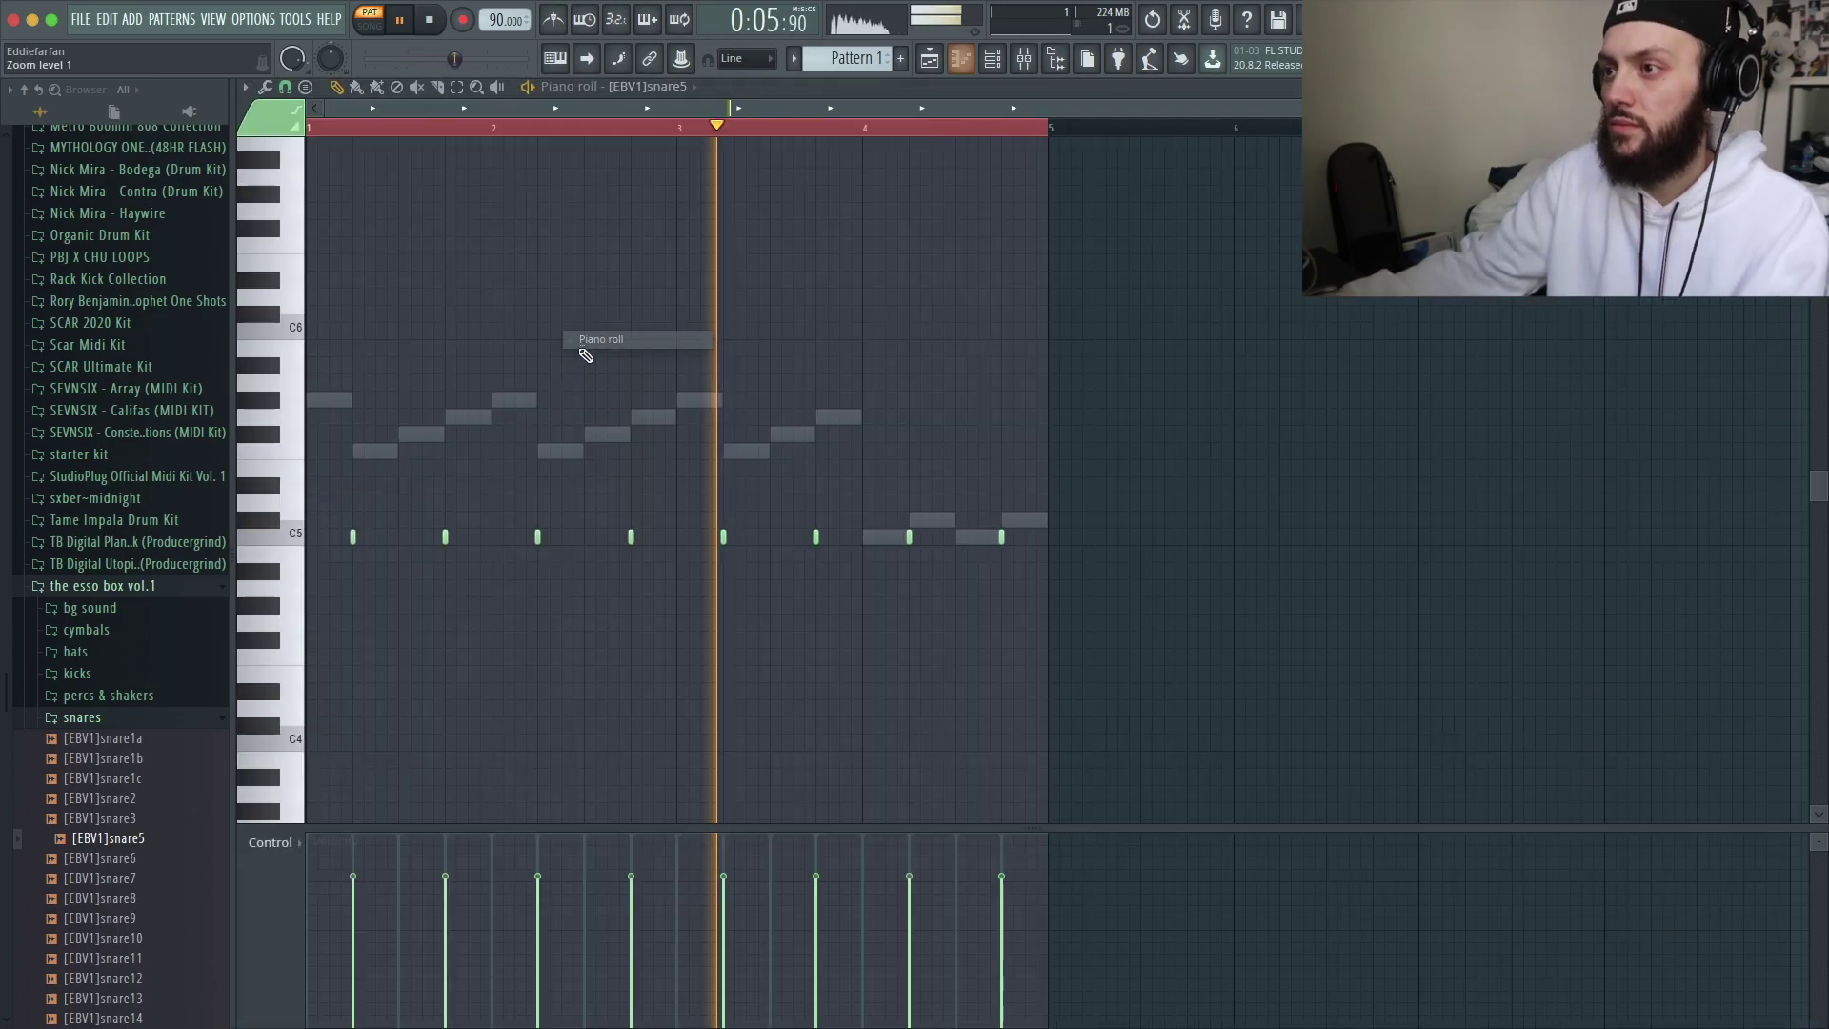
{"action": "key", "text": "Escape"}
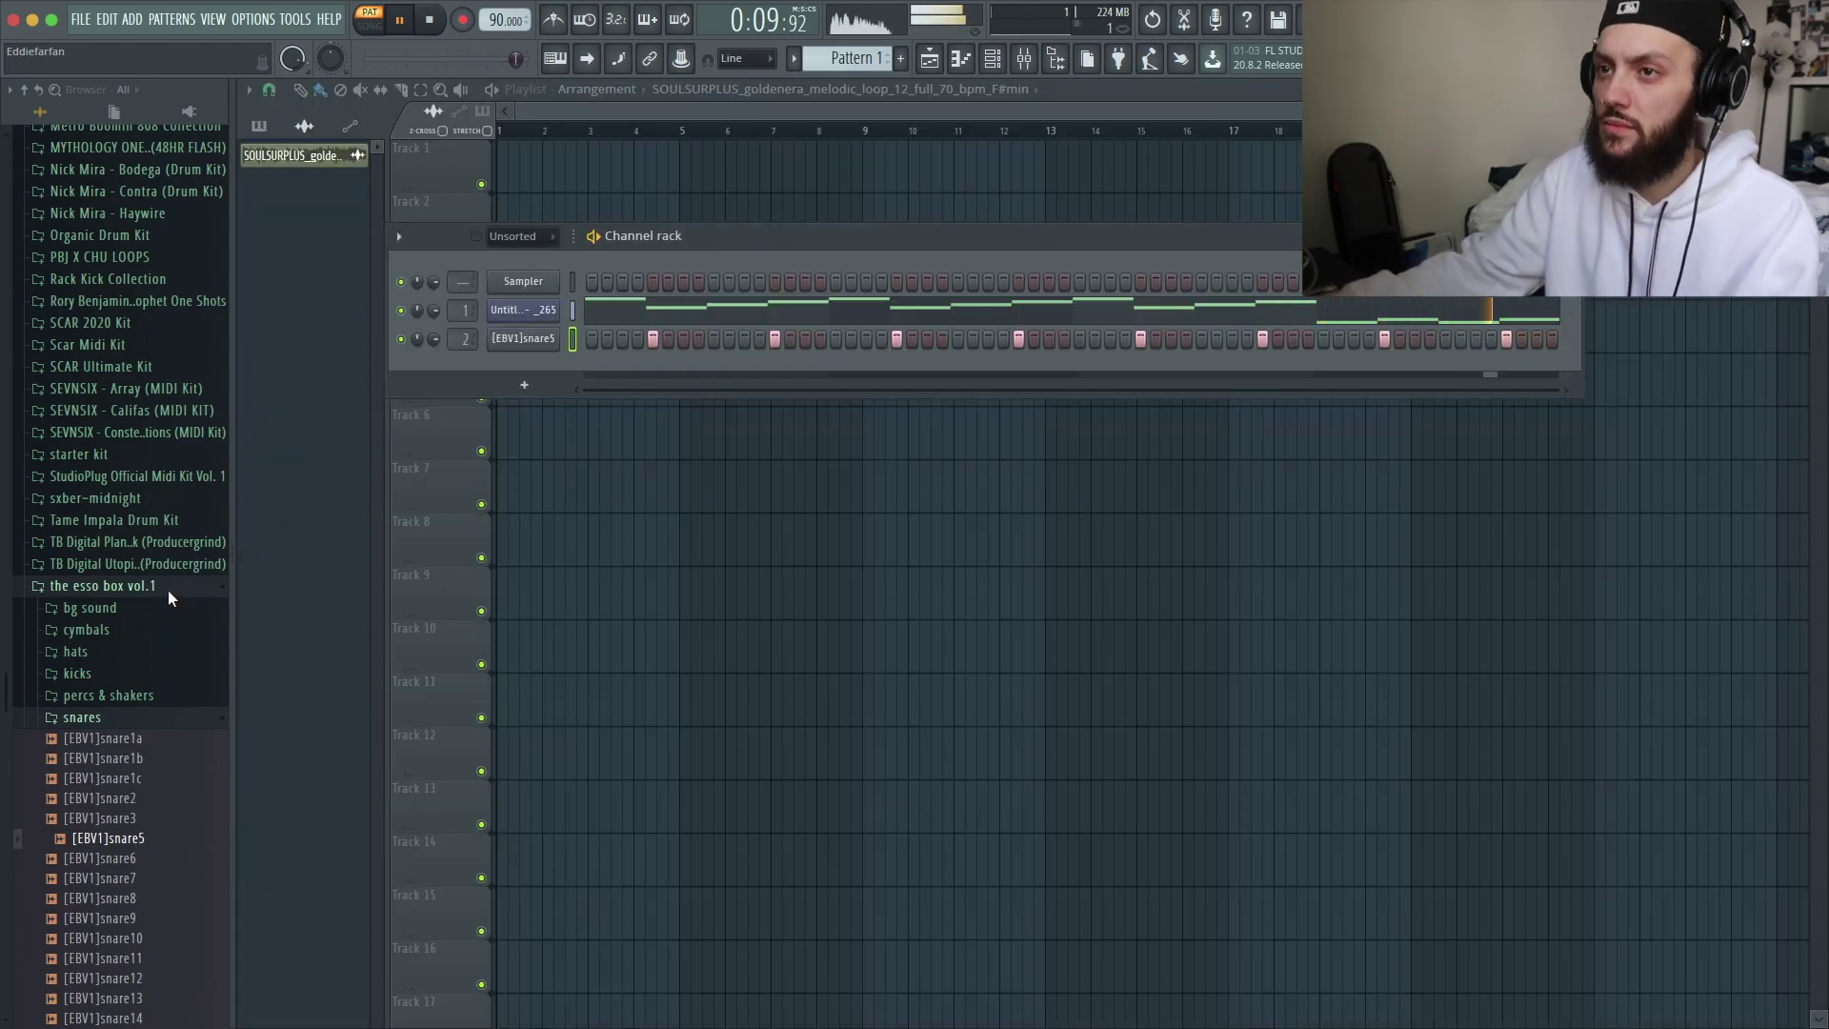
- Add the [EBV1]hat1 sample from the hats folder as a channel with a hit on every second step of the pattern
{"action": "left_click", "coordinate": [76, 650]}
{"action": "left_click_drag", "start_coordinate": [102, 675], "coordinate": [644, 408]}
{"action": "left_click", "coordinate": [545, 370]}
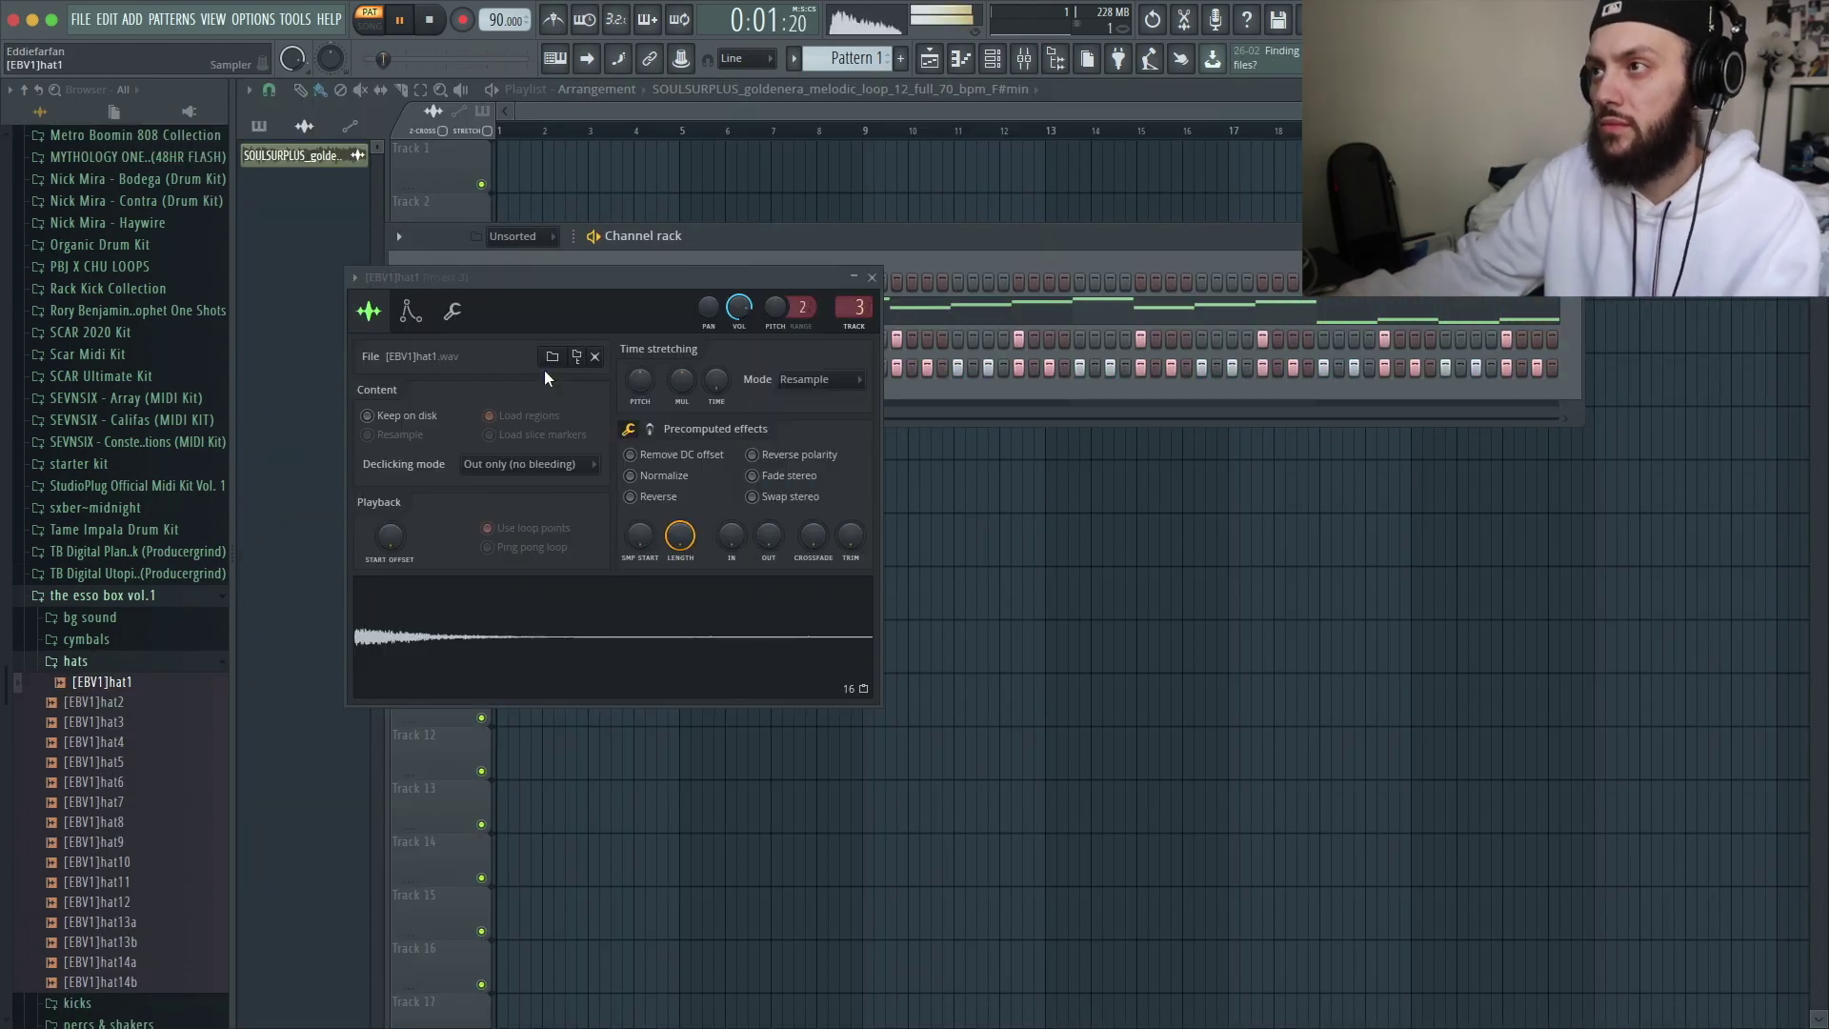
{"action": "left_click", "coordinate": [871, 277]}
{"action": "key", "text": "space"}
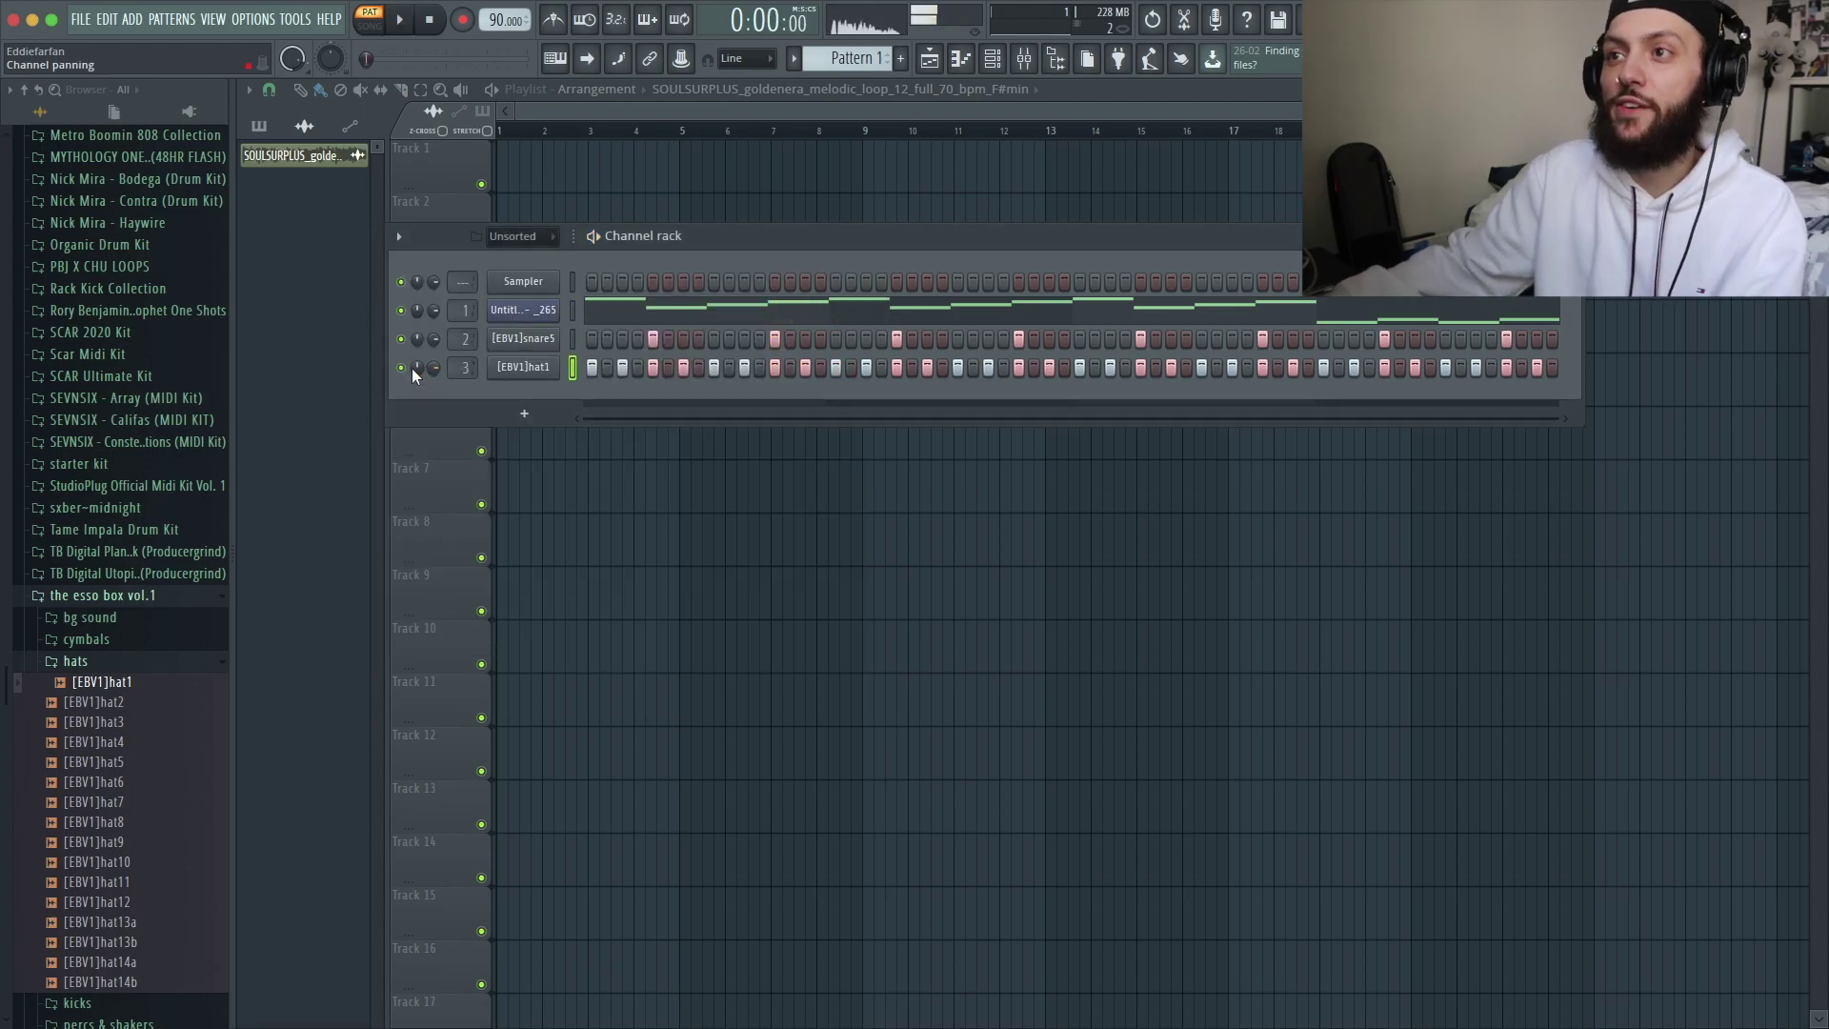
- Solo the hat1 channel, lower every second hit's velocity alternately, down to about 45%, and make the notes legato
{"action": "right_click", "coordinate": [402, 367]}
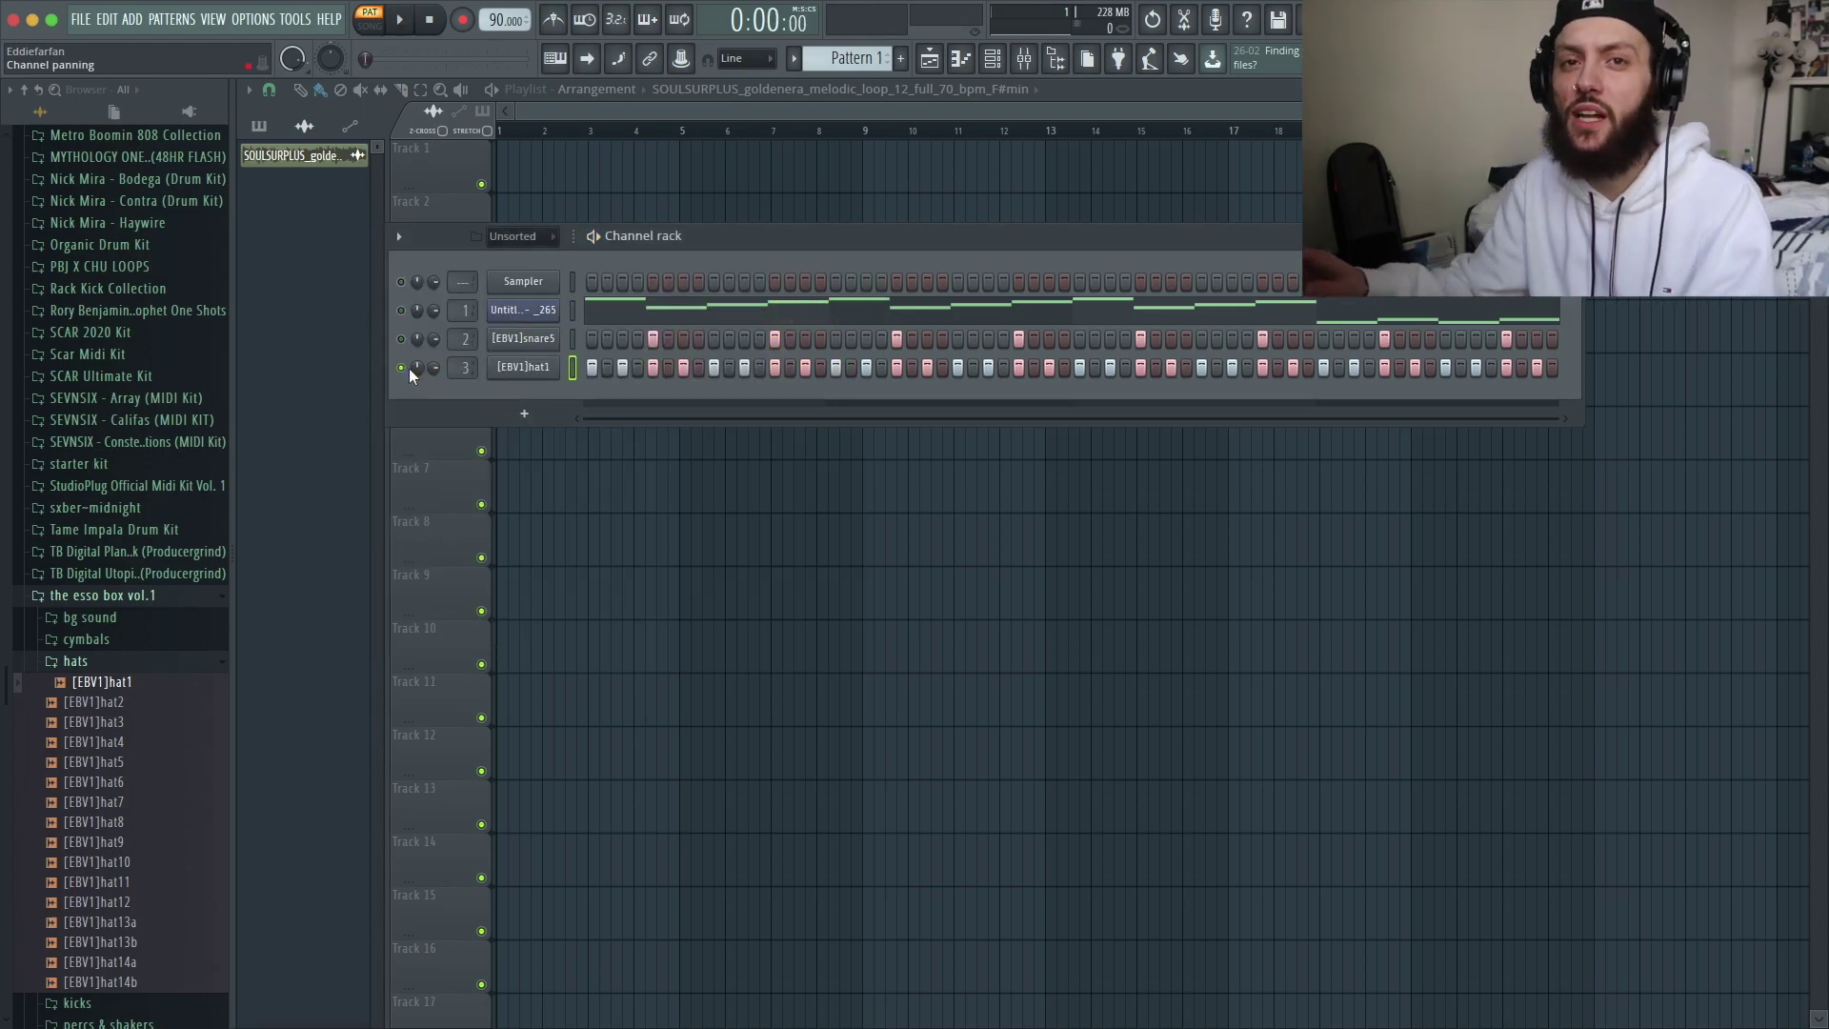
{"action": "right_click", "coordinate": [529, 368]}
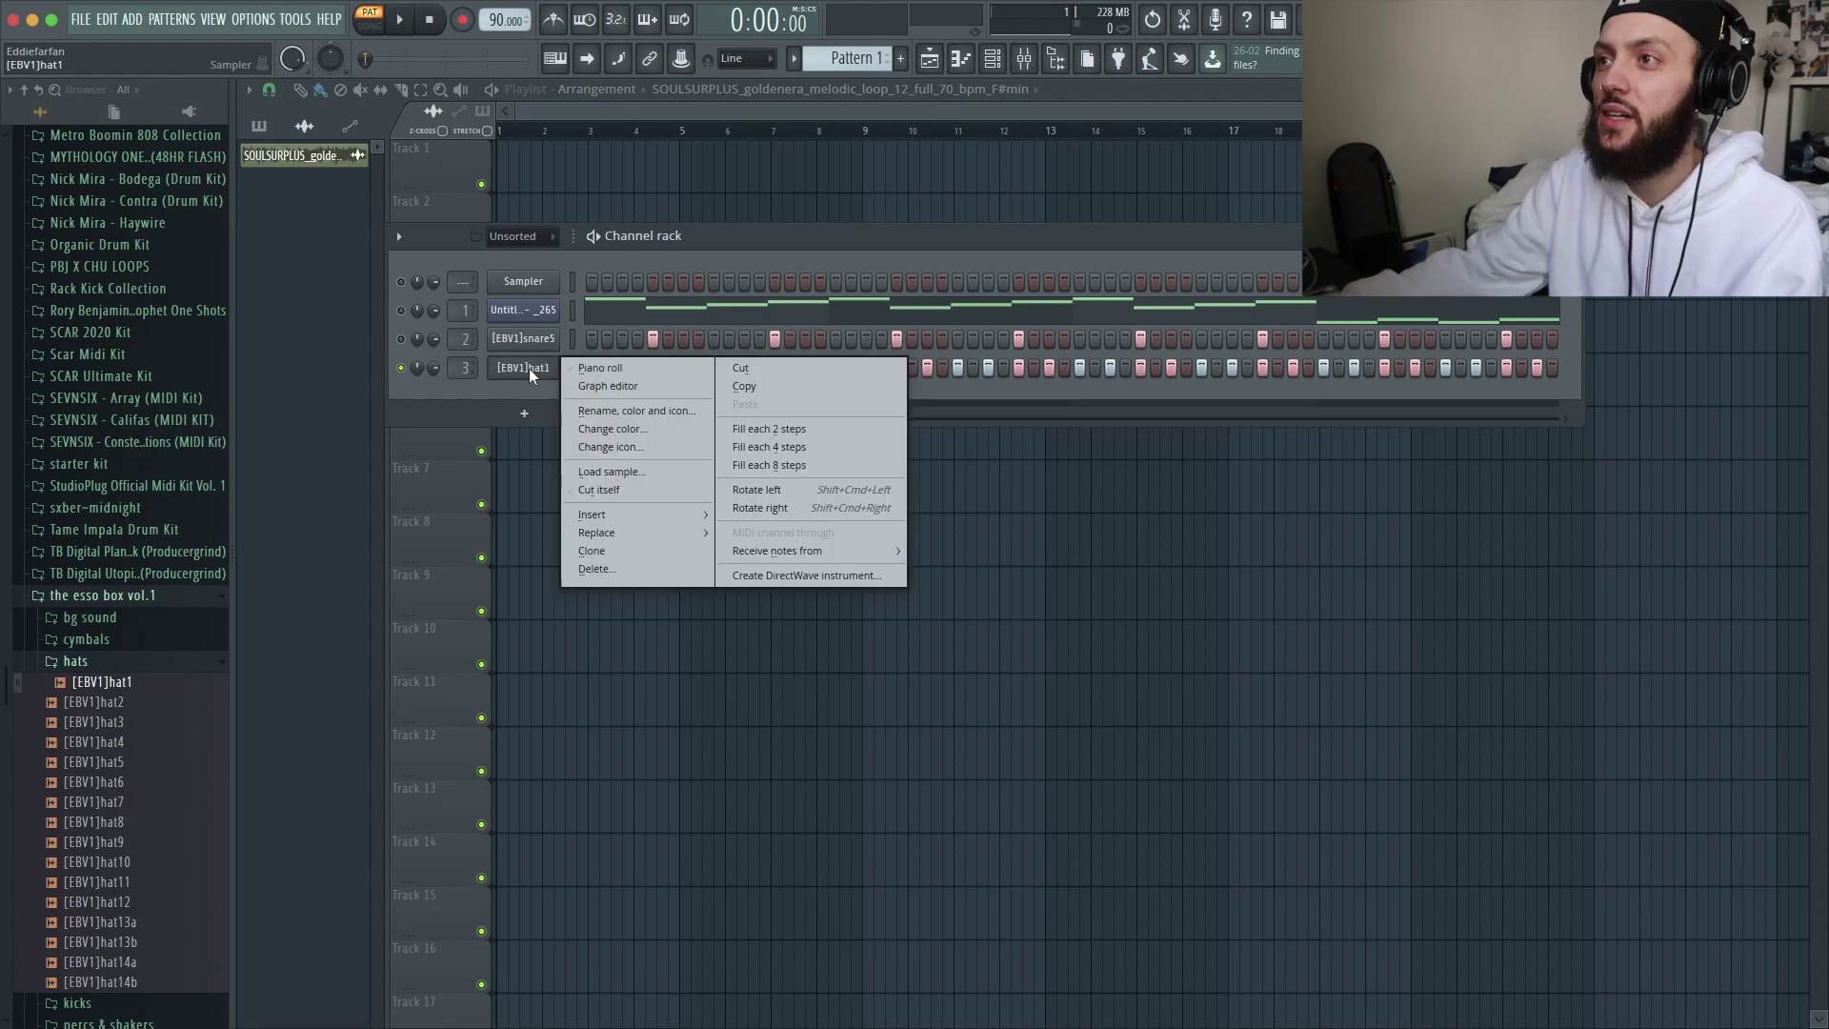
{"action": "left_click", "coordinate": [600, 368]}
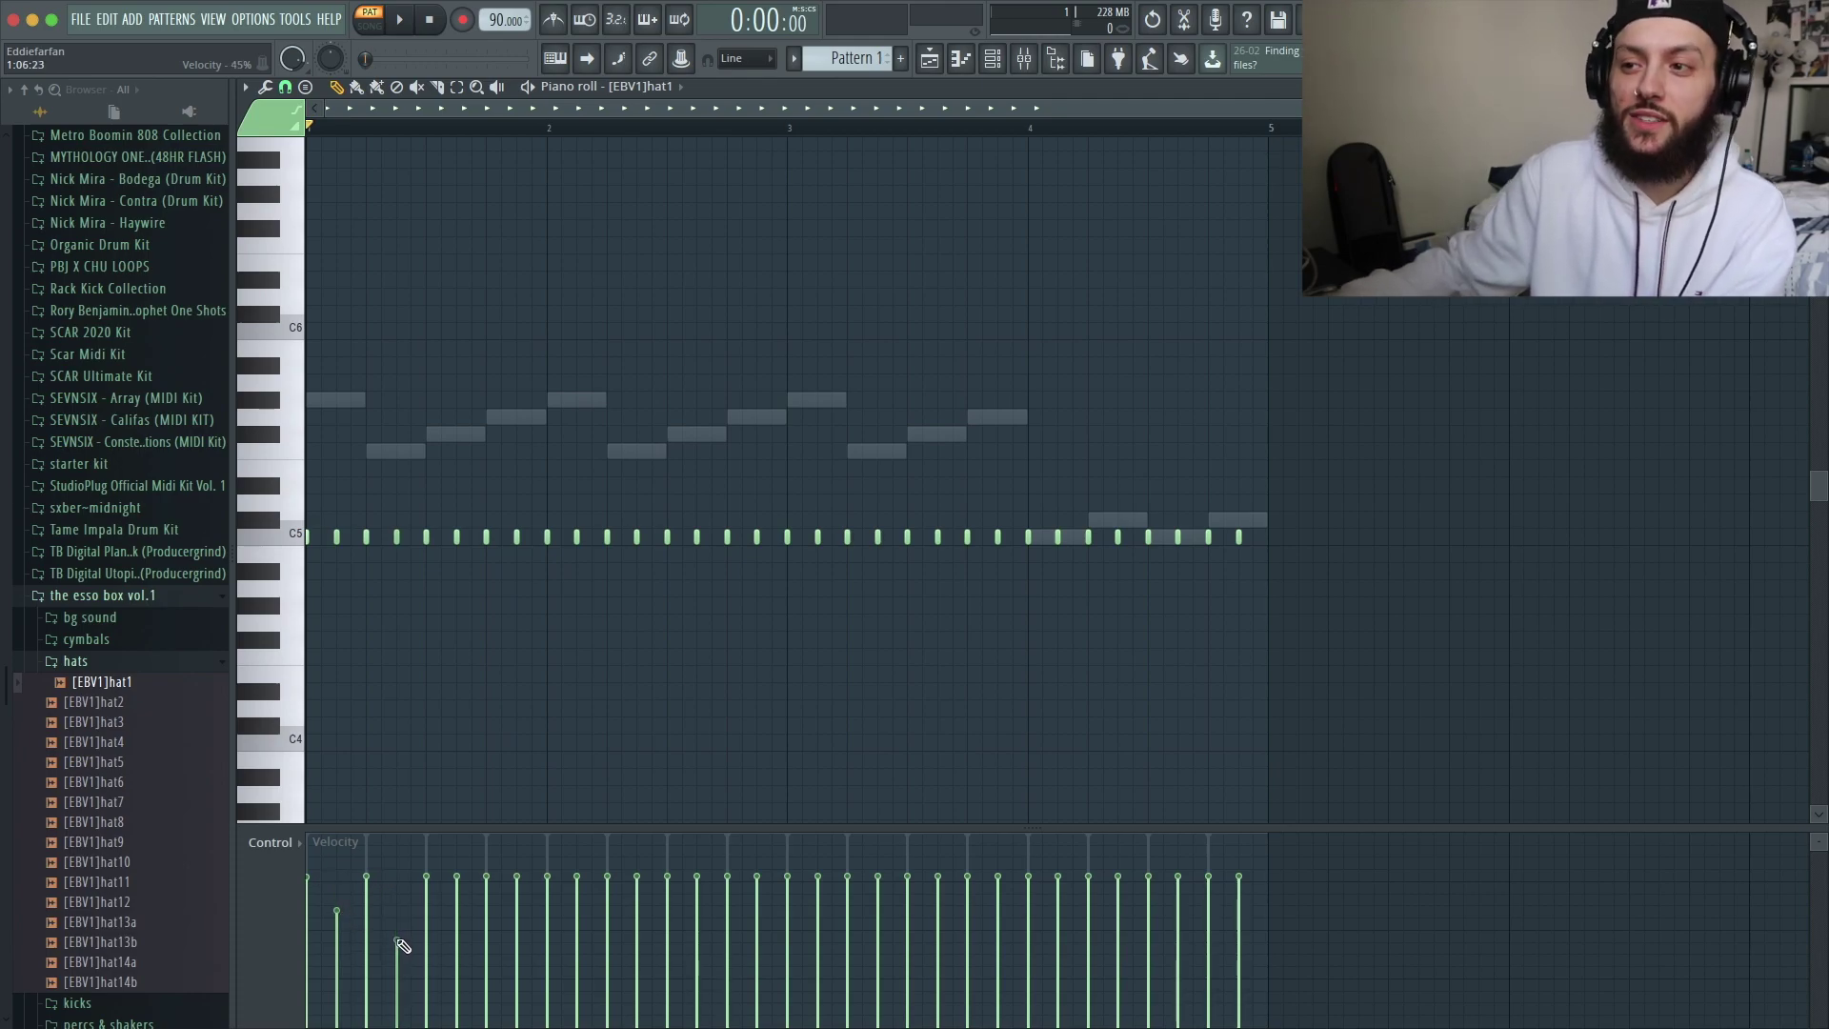
{"action": "key", "text": "ctrl+l"}
{"action": "left_click_drag", "start_coordinate": [1319, 614], "coordinate": [452, 493]}
{"action": "key", "text": "space"}
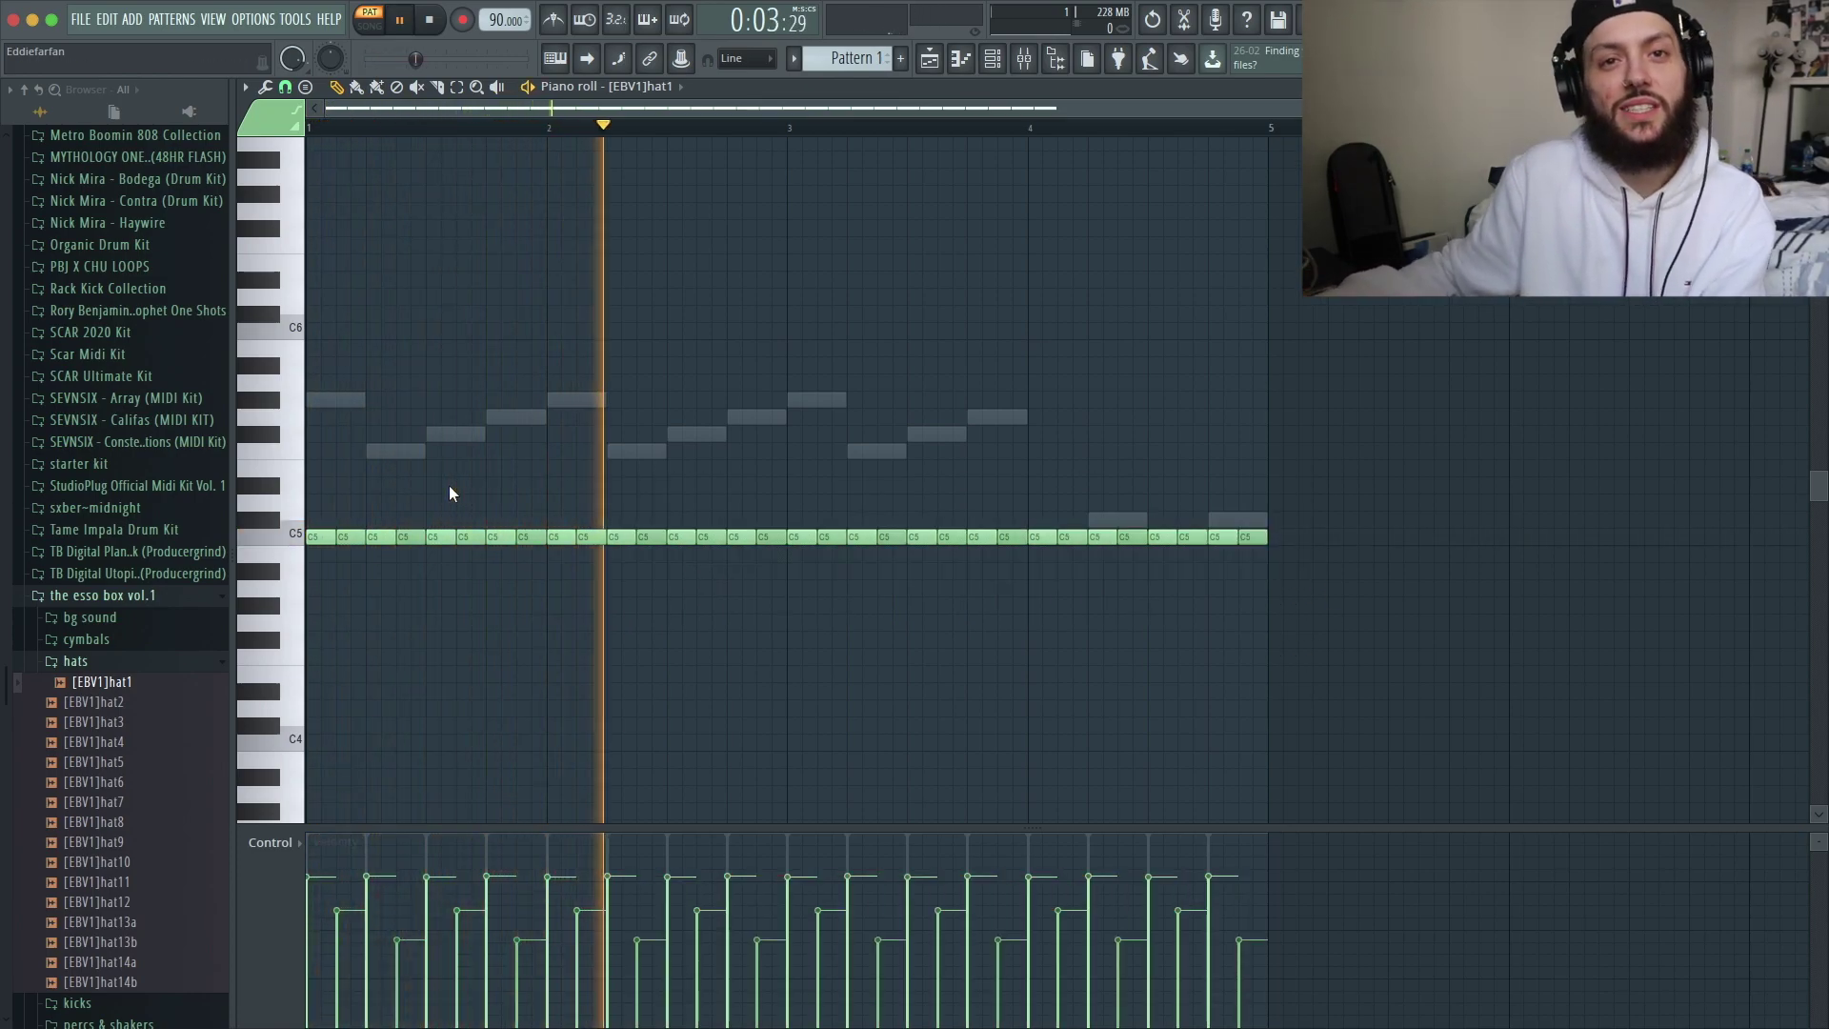
{"action": "key", "text": "space"}
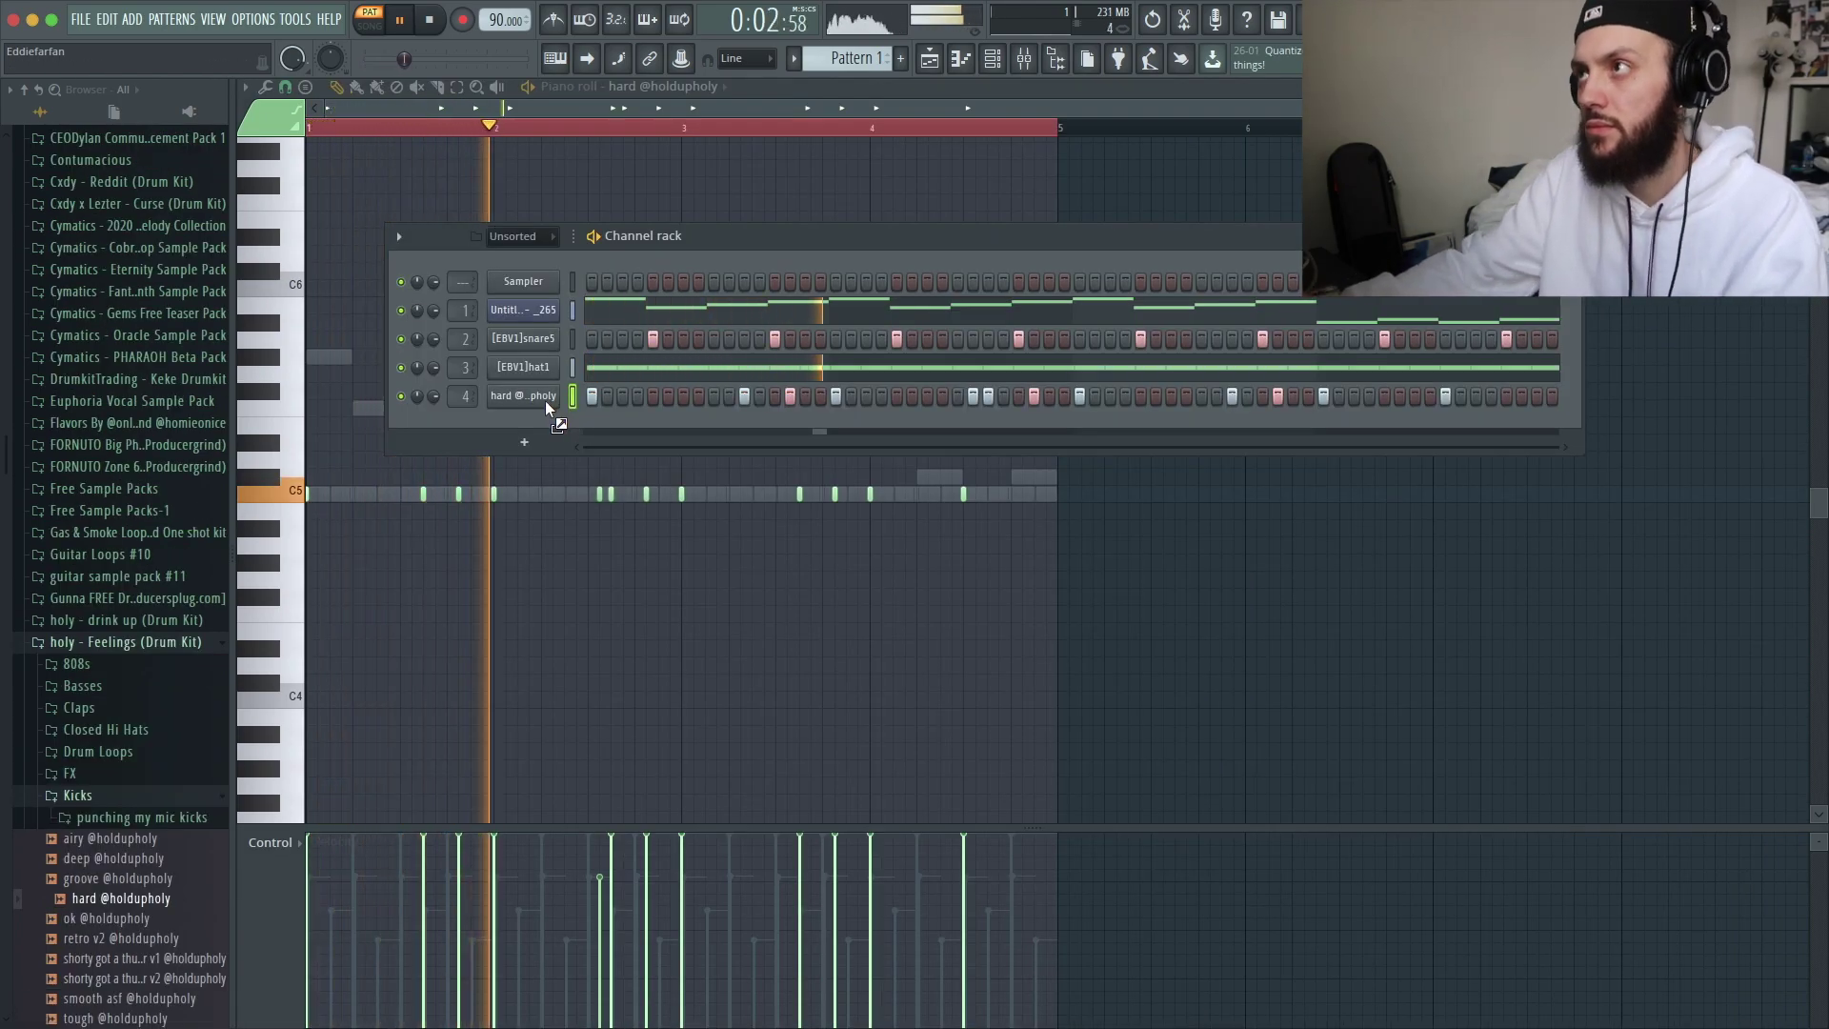
- Select mixer inserts 1 to 10 and lower their faders together to about -2.2 dB while the pattern plays
{"action": "left_click", "coordinate": [1029, 63]}
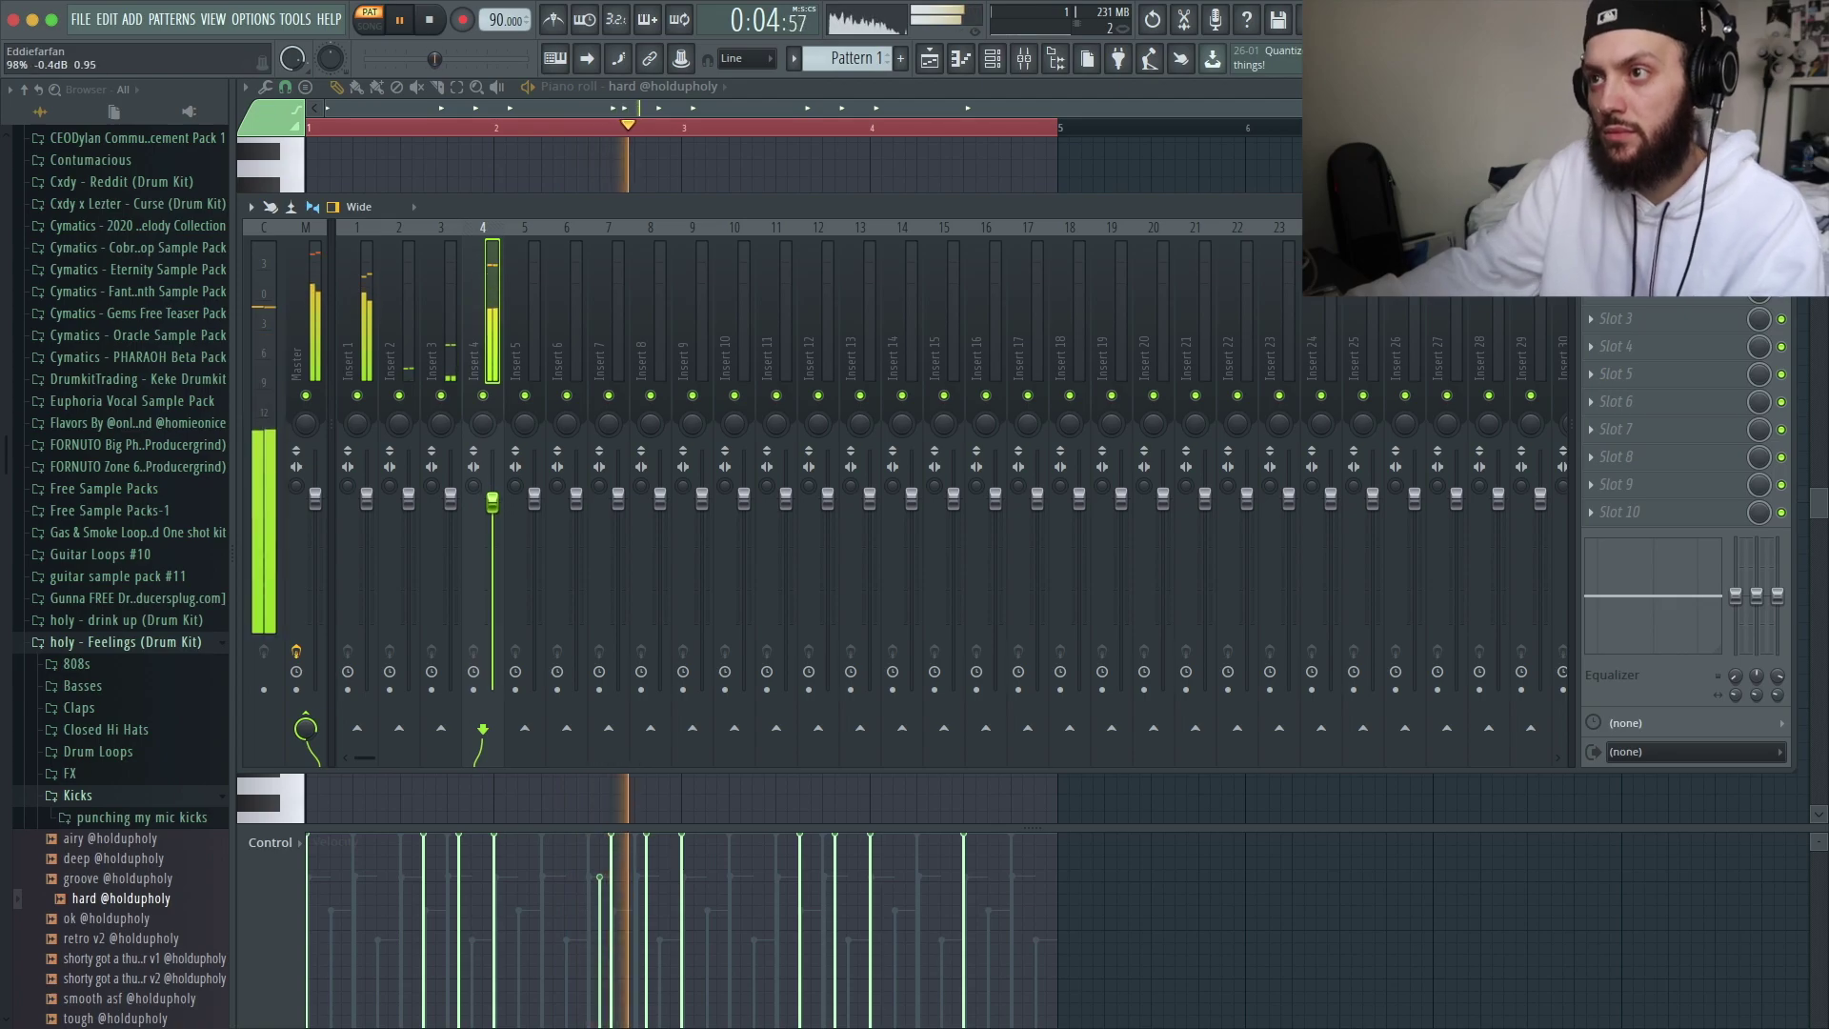
{"action": "left_click", "coordinate": [745, 326], "text": "shift"}
{"action": "left_click_drag", "start_coordinate": [367, 496], "coordinate": [380, 511]}
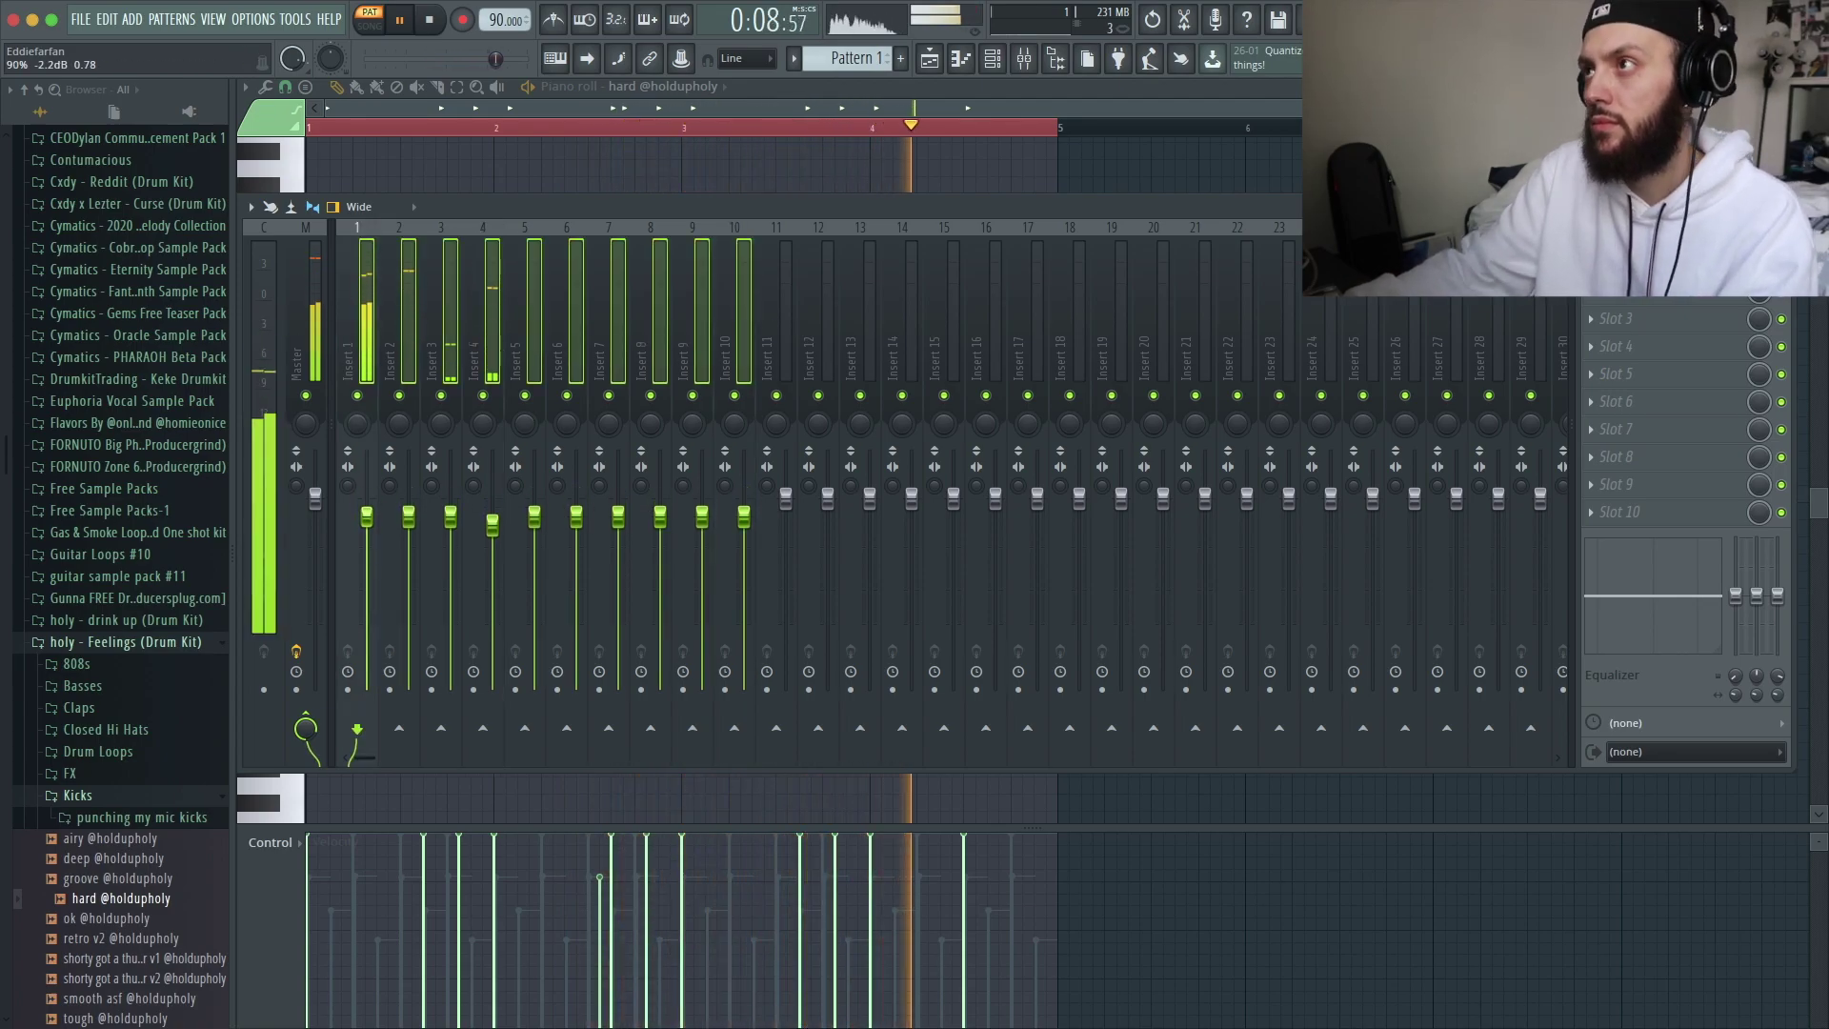
{"action": "left_click", "coordinate": [995, 60]}
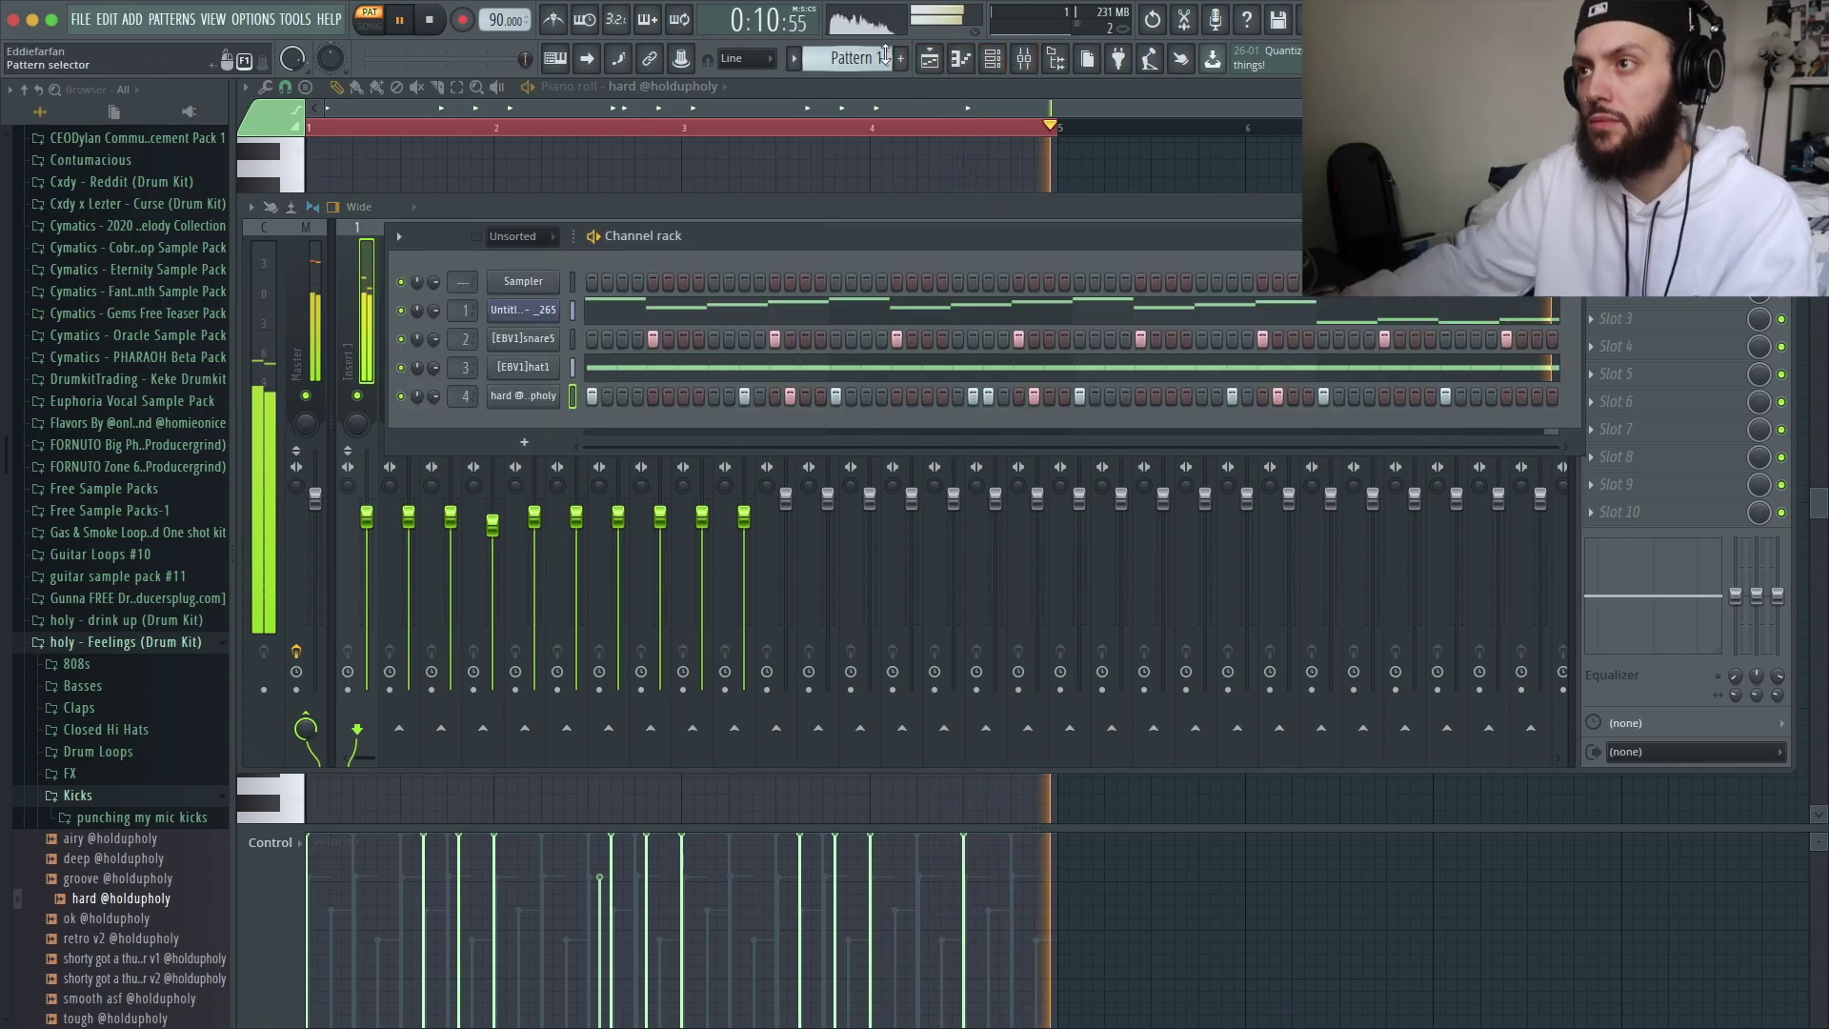
{"action": "left_click", "coordinate": [368, 514]}
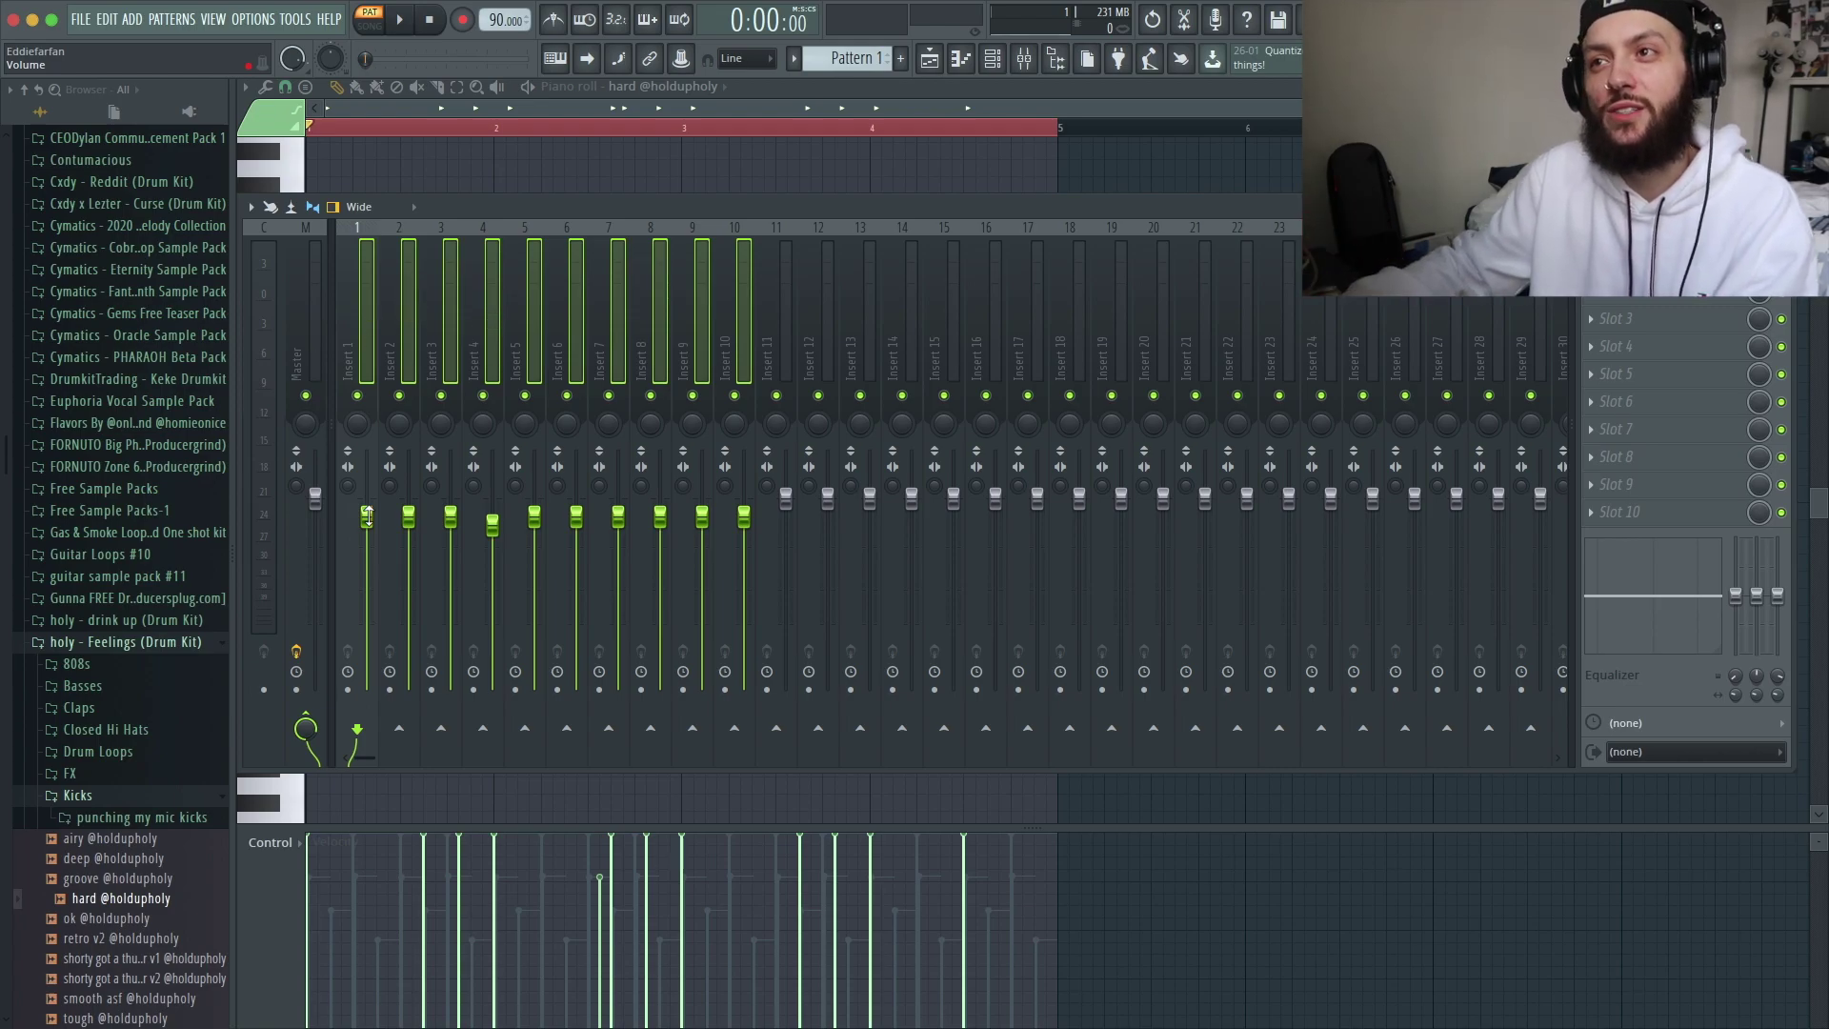
{"action": "left_click", "coordinate": [356, 317]}
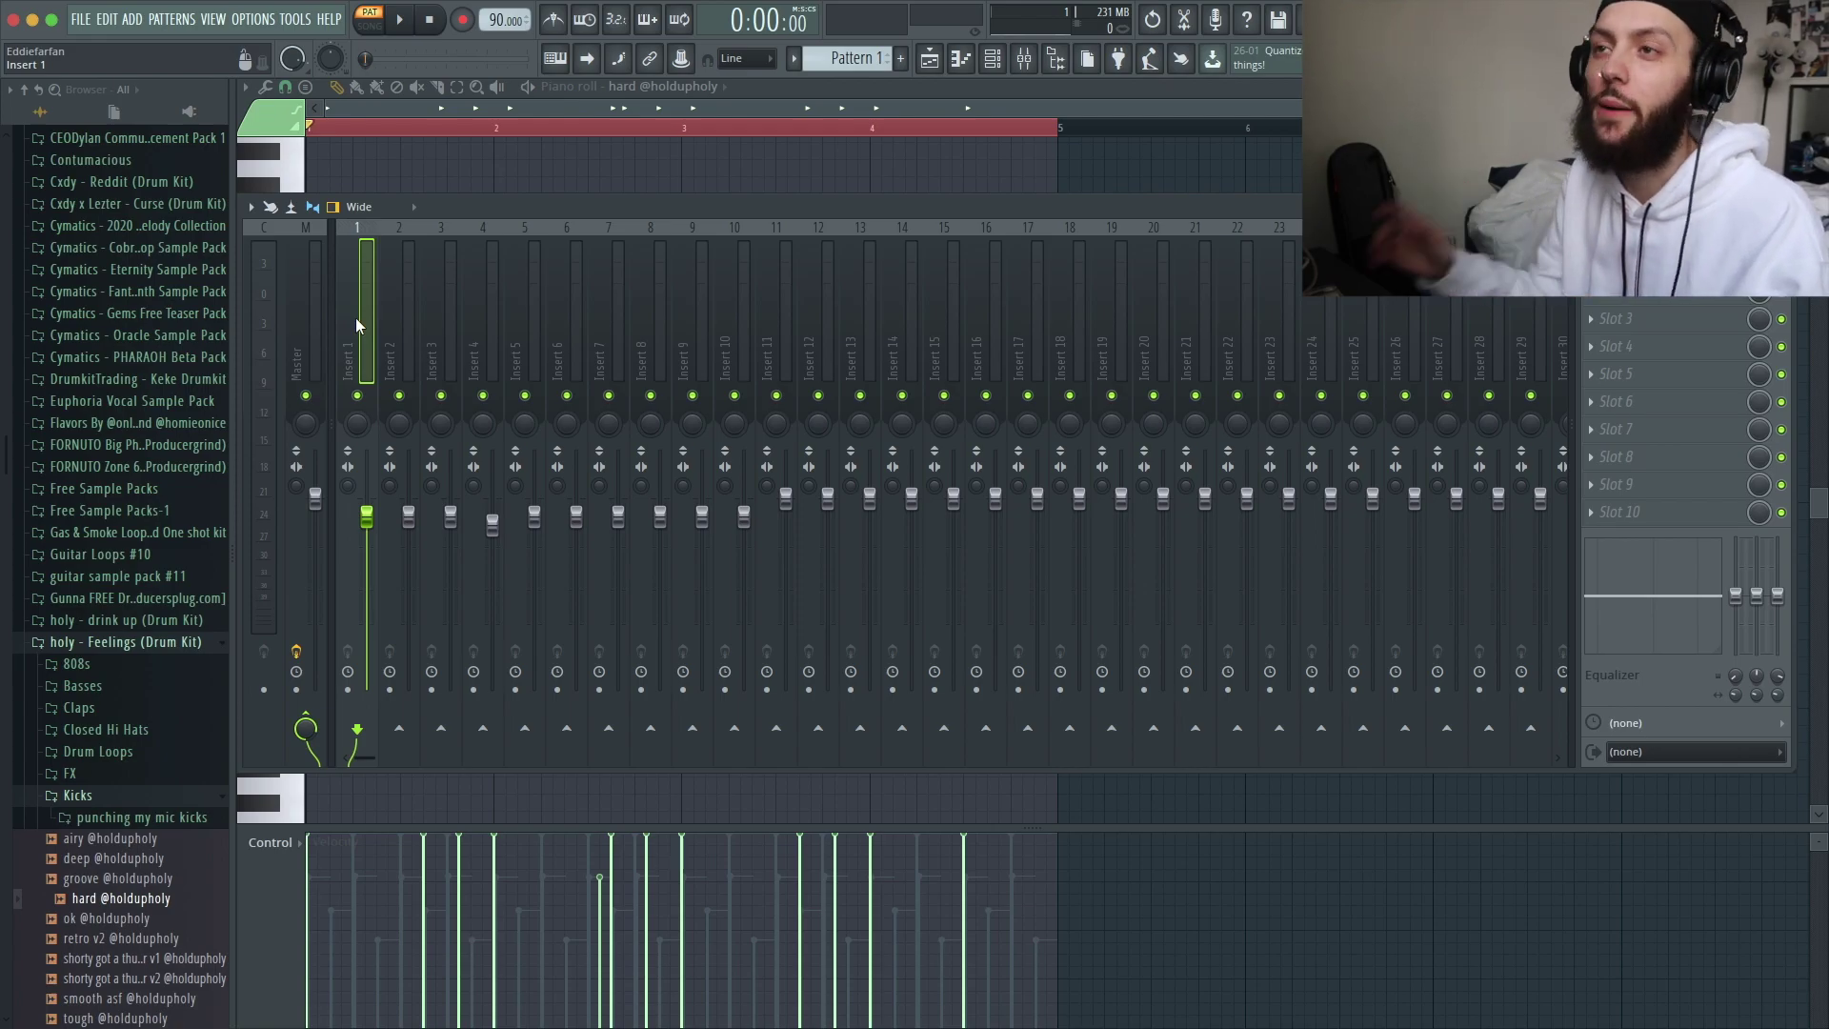
{"action": "key", "text": "space"}
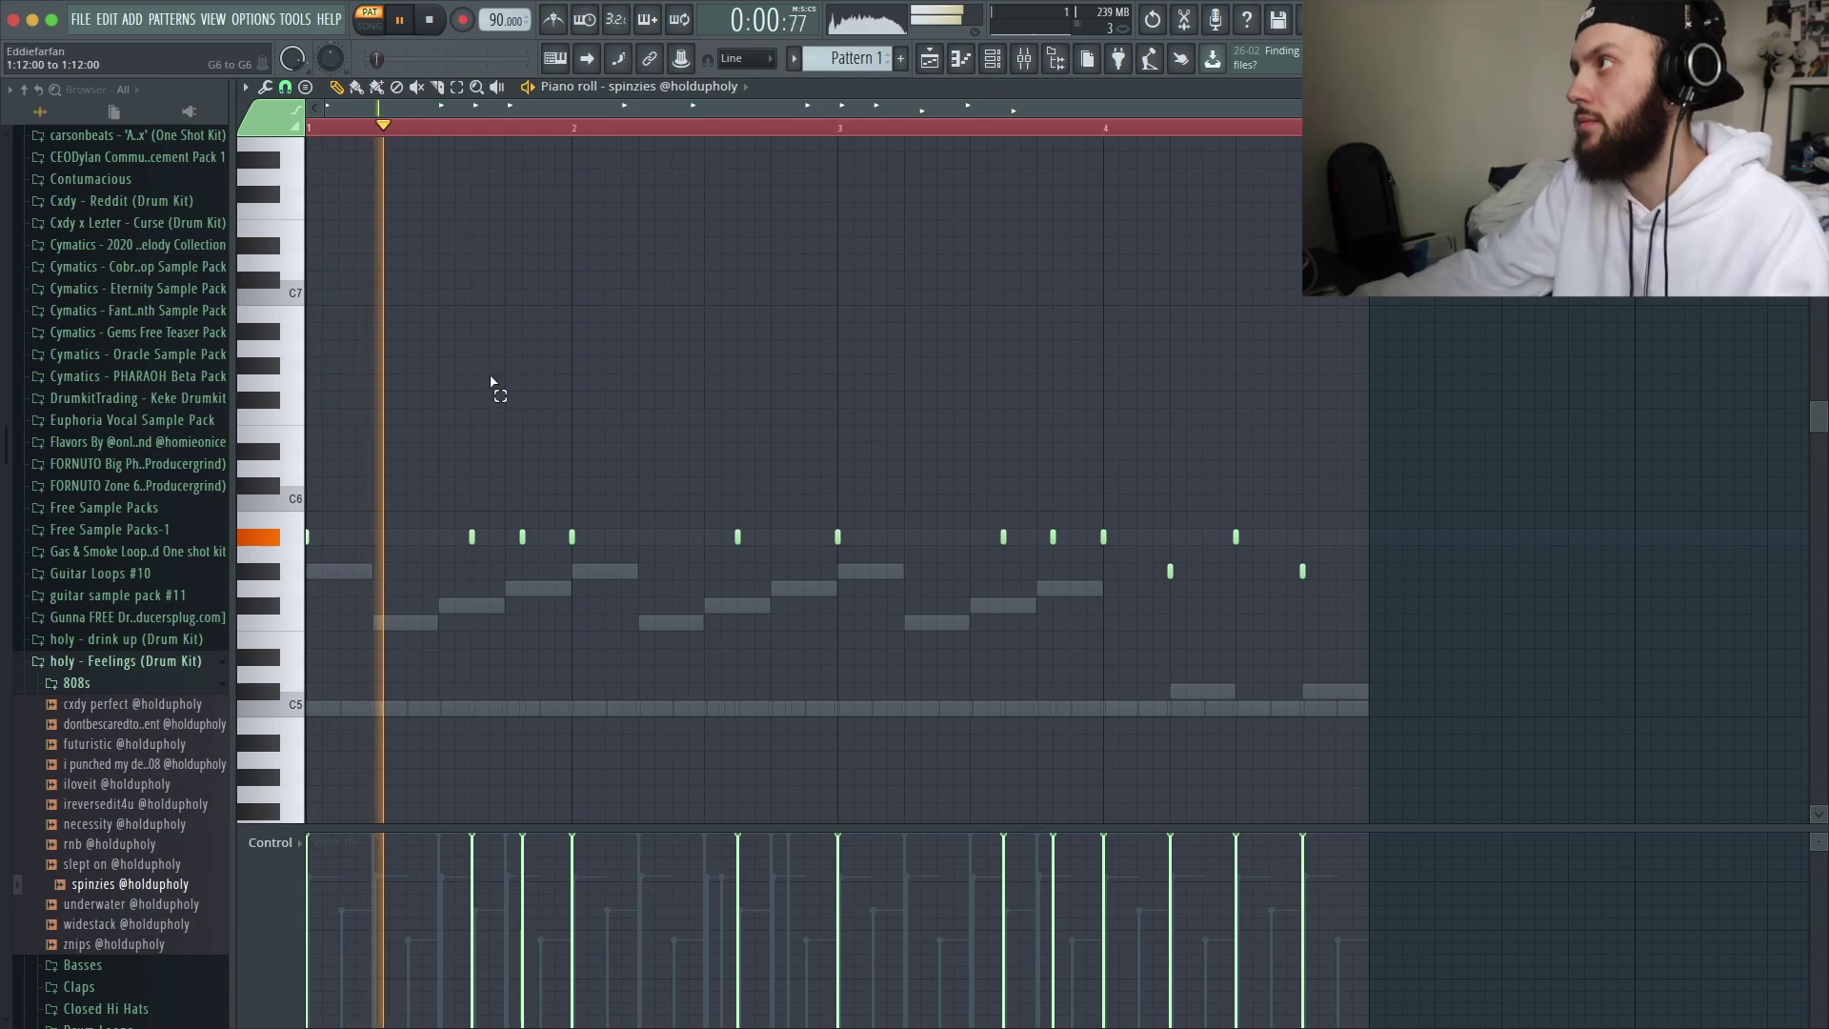
{"action": "key", "text": "F7"}
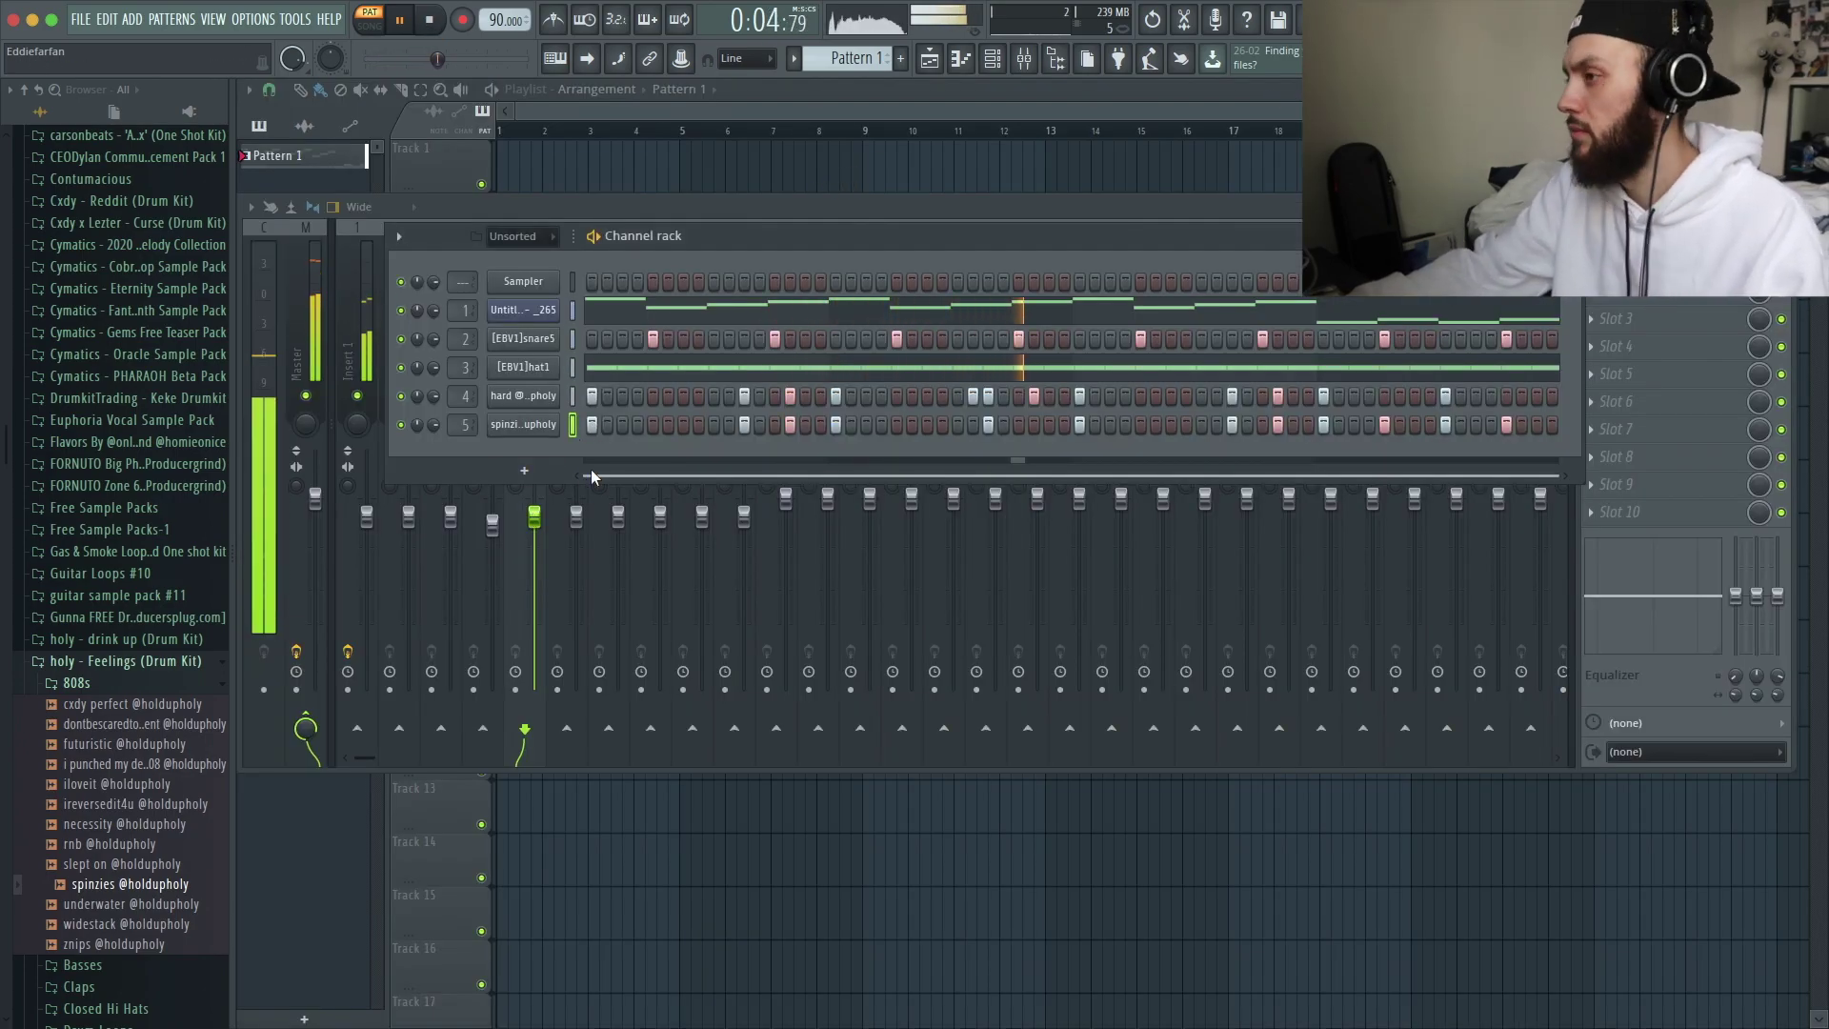
{"action": "key", "text": "F6"}
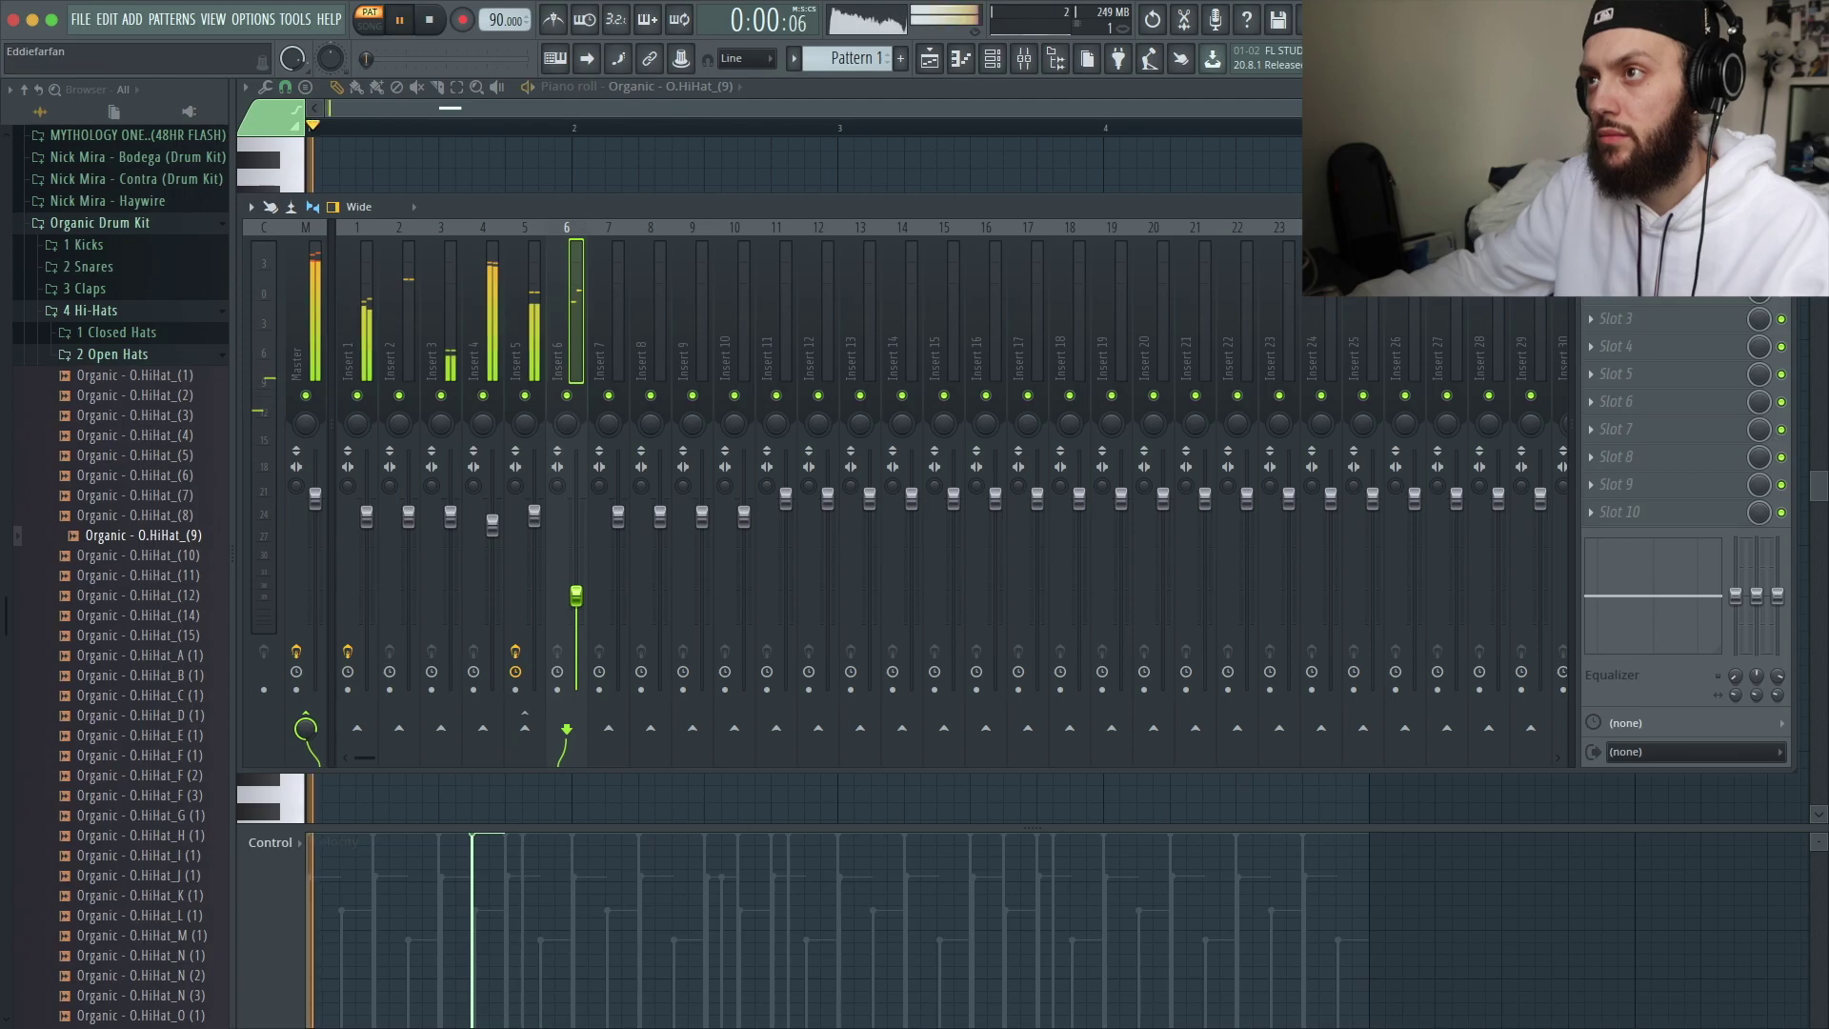
- Add C5 notes for Organic - O.HiHat_(9) on steps 11 and 15 of bar 2 and step 11 of bar 3
{"action": "key", "text": "F9"}
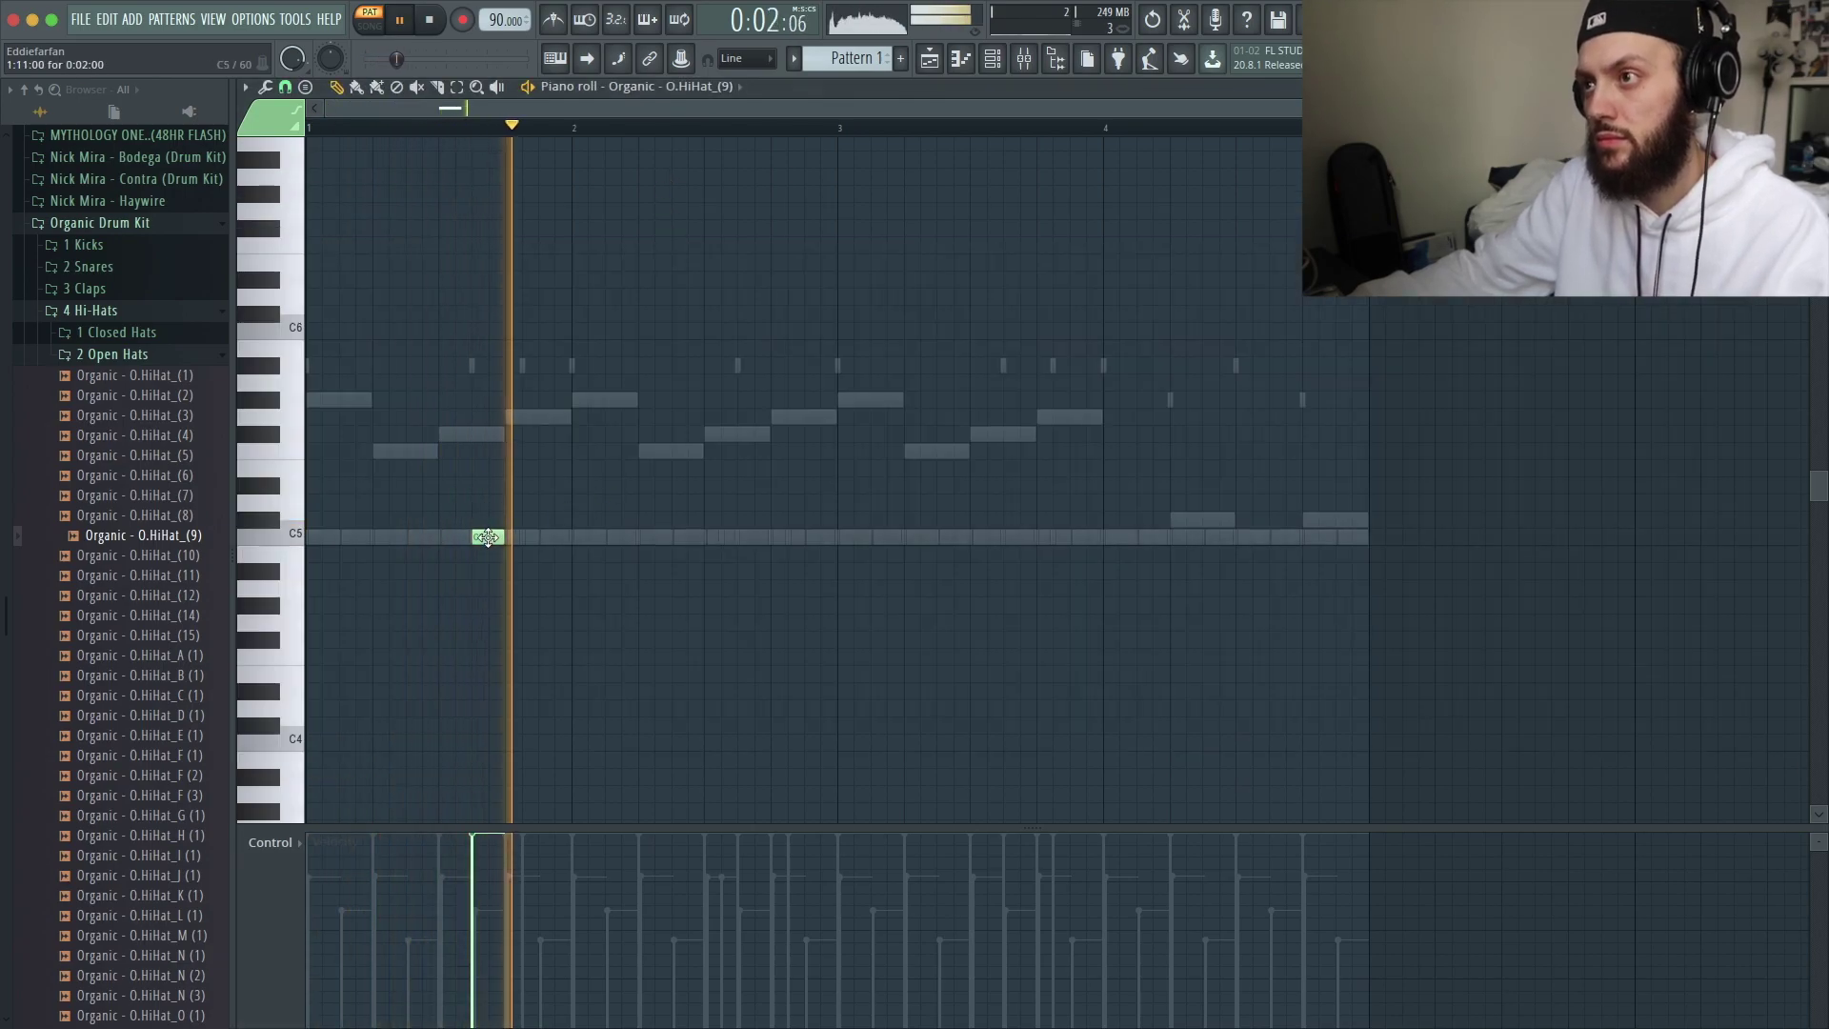
{"action": "key", "text": "space"}
{"action": "key", "text": "space"}
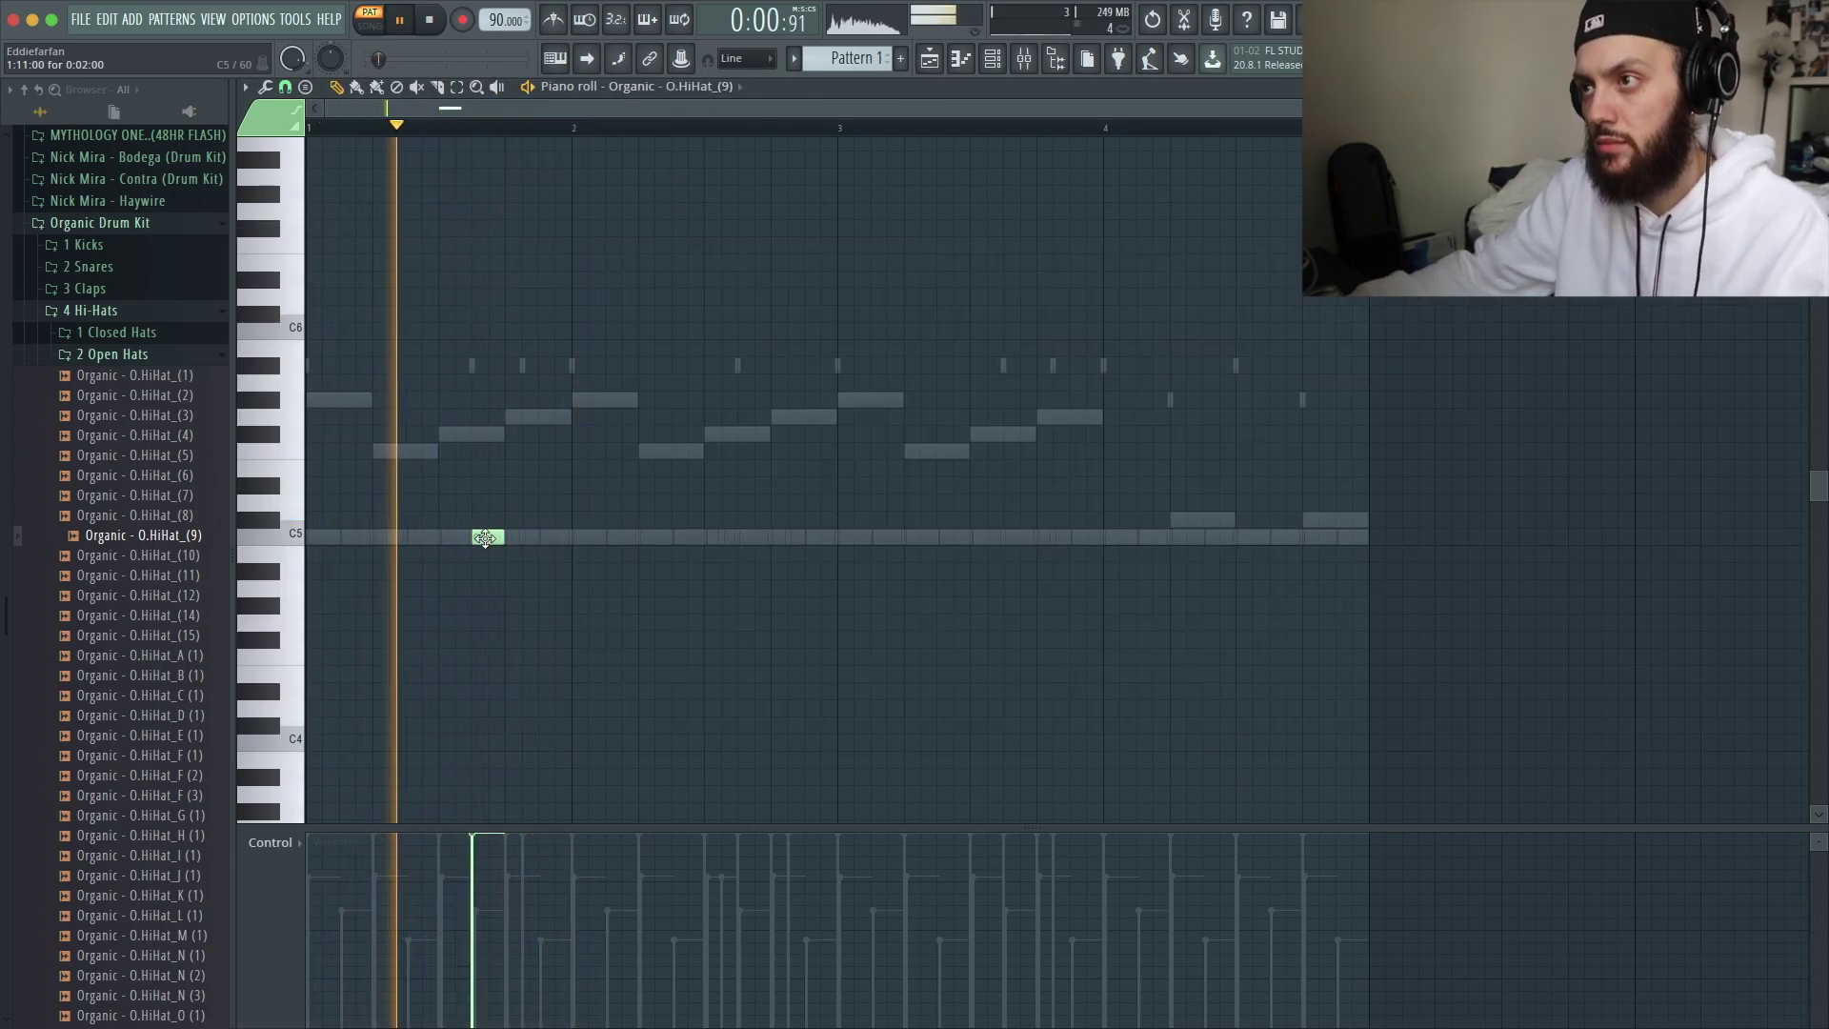
{"action": "left_click_drag", "start_coordinate": [671, 538], "coordinate": [747, 540]}
{"action": "left_click", "coordinate": [820, 540]}
{"action": "left_click_drag", "start_coordinate": [898, 578], "coordinate": [1007, 553]}
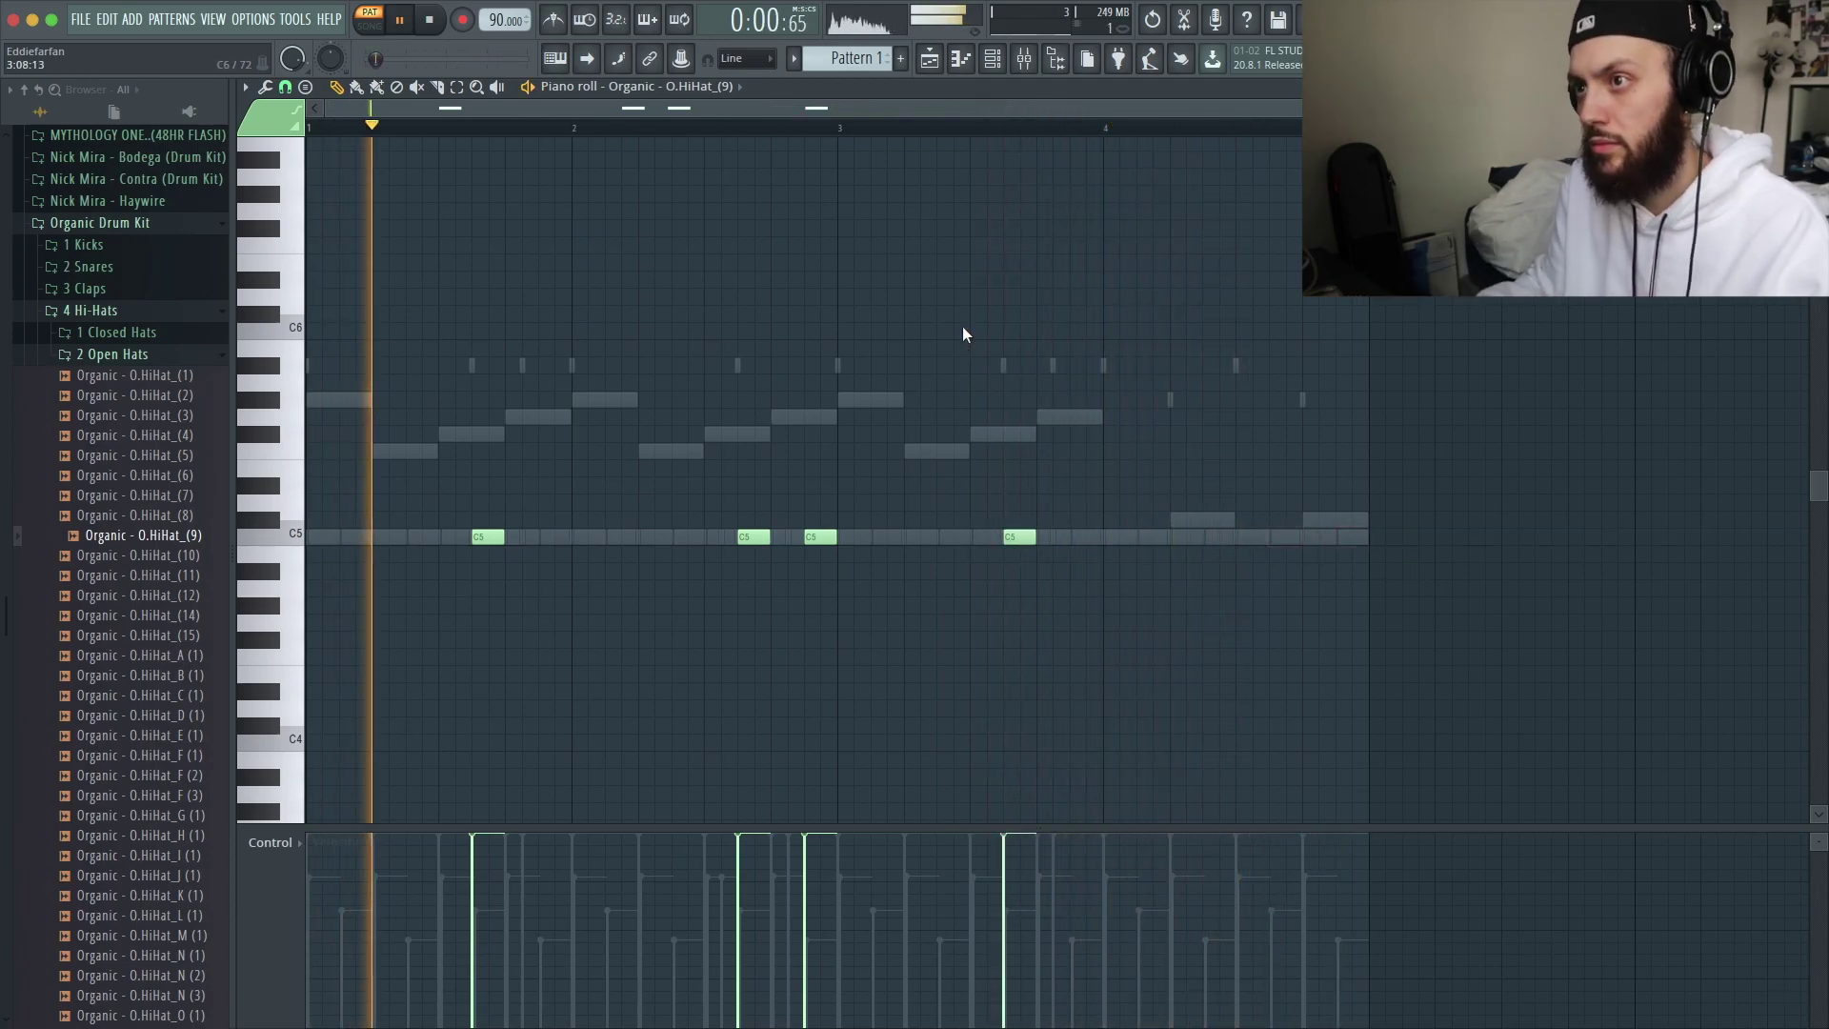
- Transpose the open hi-hat notes down two semitones to A#4 and lower the fader of mixer insert 6 slightly
{"action": "key", "text": "shift+Down"}
{"action": "key", "text": "shift+Down"}
{"action": "left_click", "coordinate": [1024, 59]}
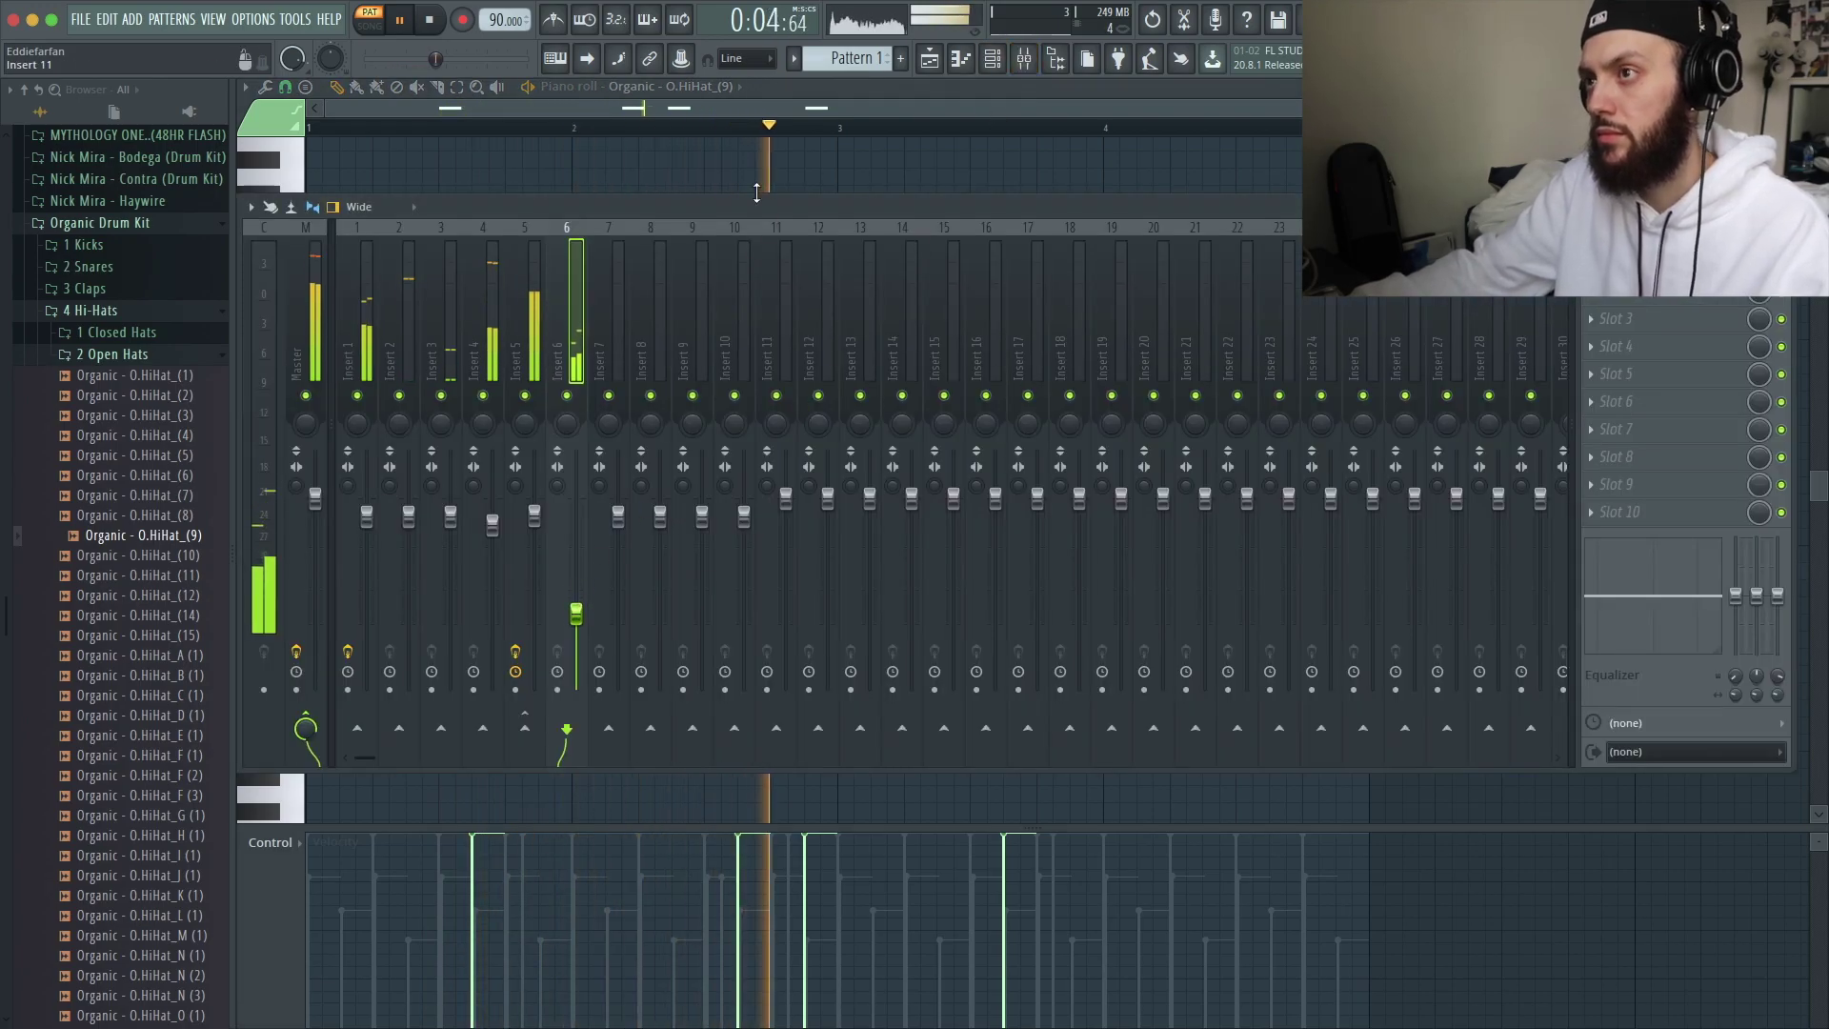
{"action": "key", "text": "F9"}
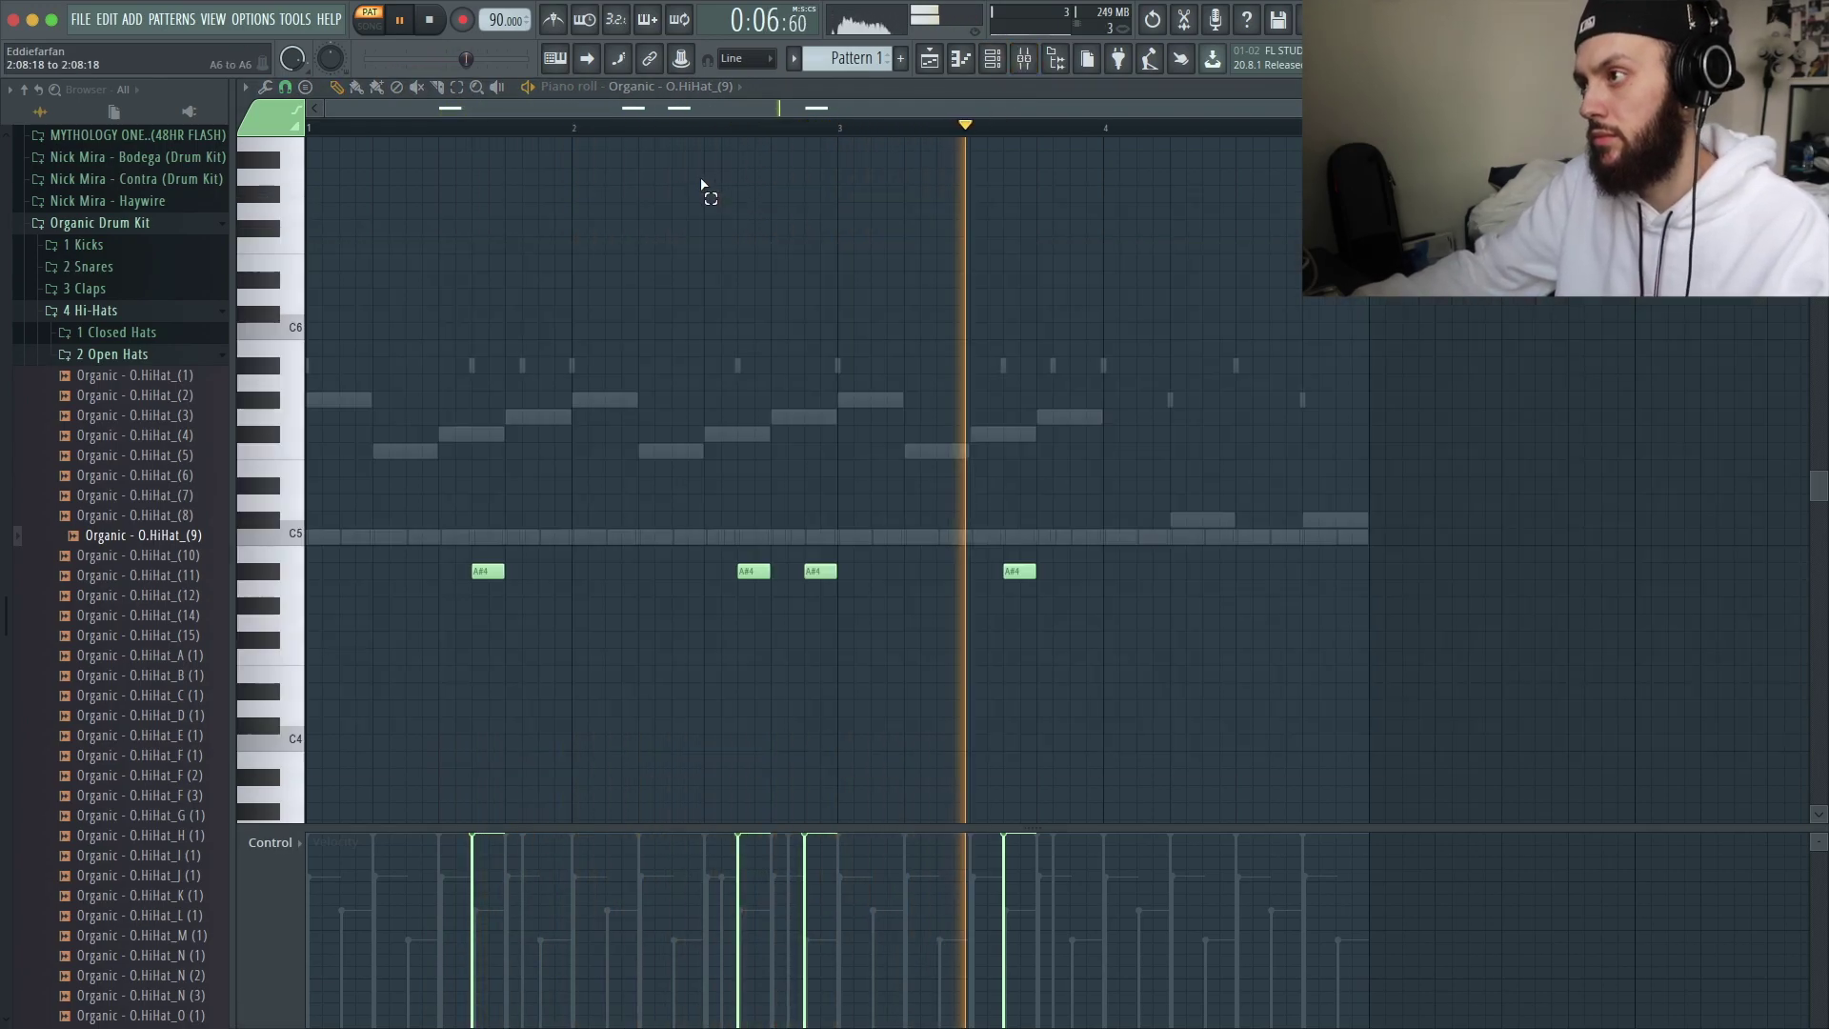
- Add two A#4 open hi-hat notes on beats 1 and 3 of bar 4, shortening each to one beat
{"action": "left_click", "coordinate": [1107, 570]}
{"action": "left_click", "coordinate": [1248, 571]}
{"action": "left_click_drag", "start_coordinate": [1305, 565], "coordinate": [1235, 571]}
{"action": "left_click", "coordinate": [1231, 630], "text": "ctrl"}
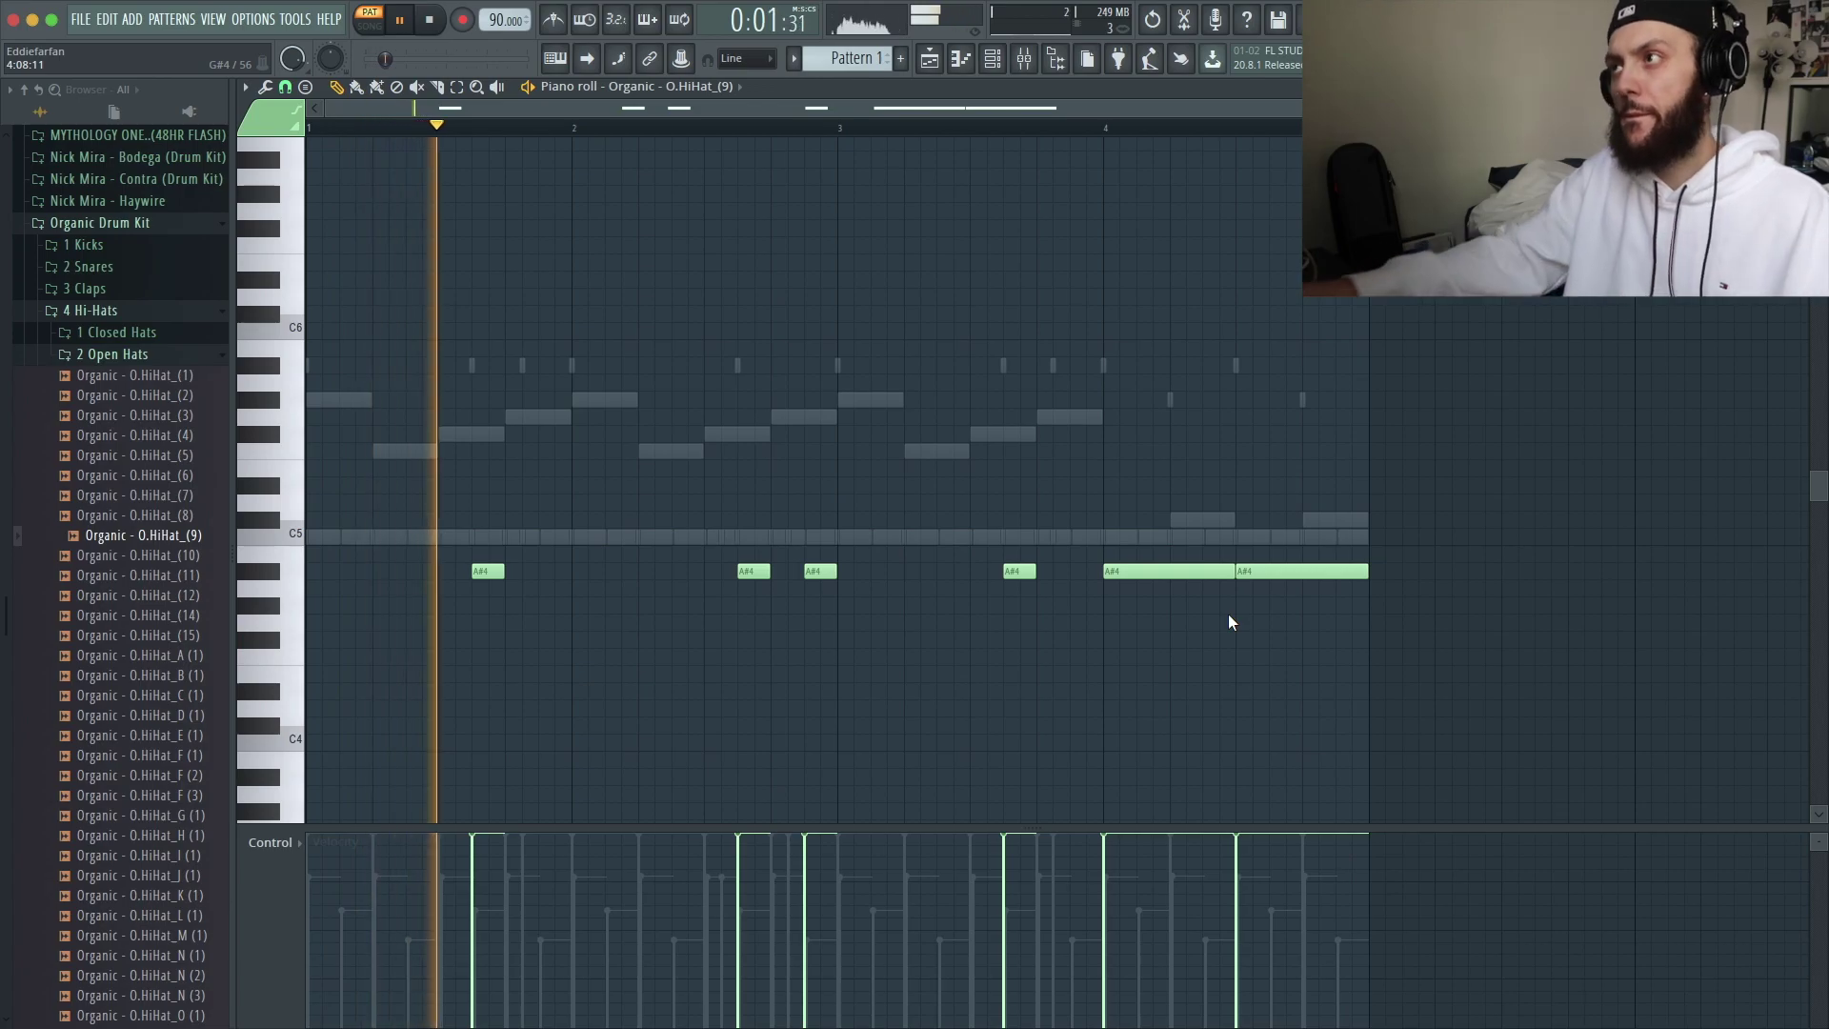
{"action": "left_click_drag", "start_coordinate": [1334, 610], "coordinate": [1169, 571]}
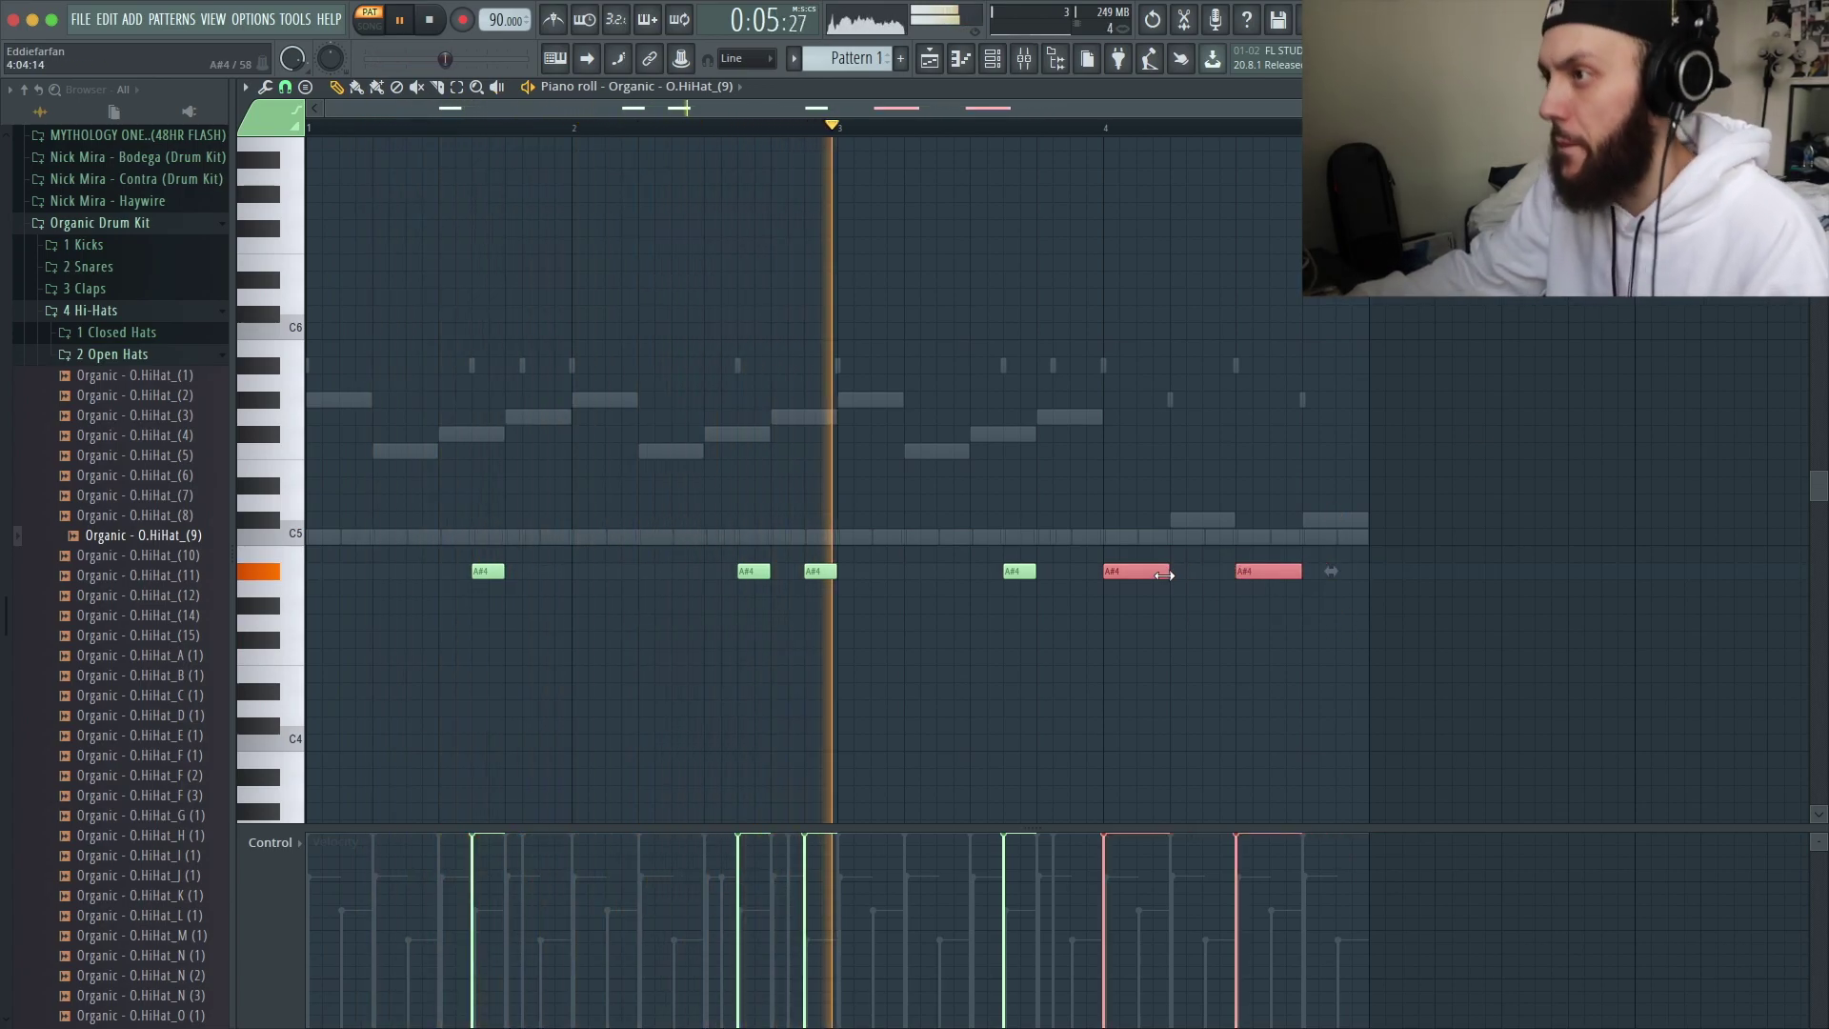
{"action": "left_click", "coordinate": [1192, 609]}
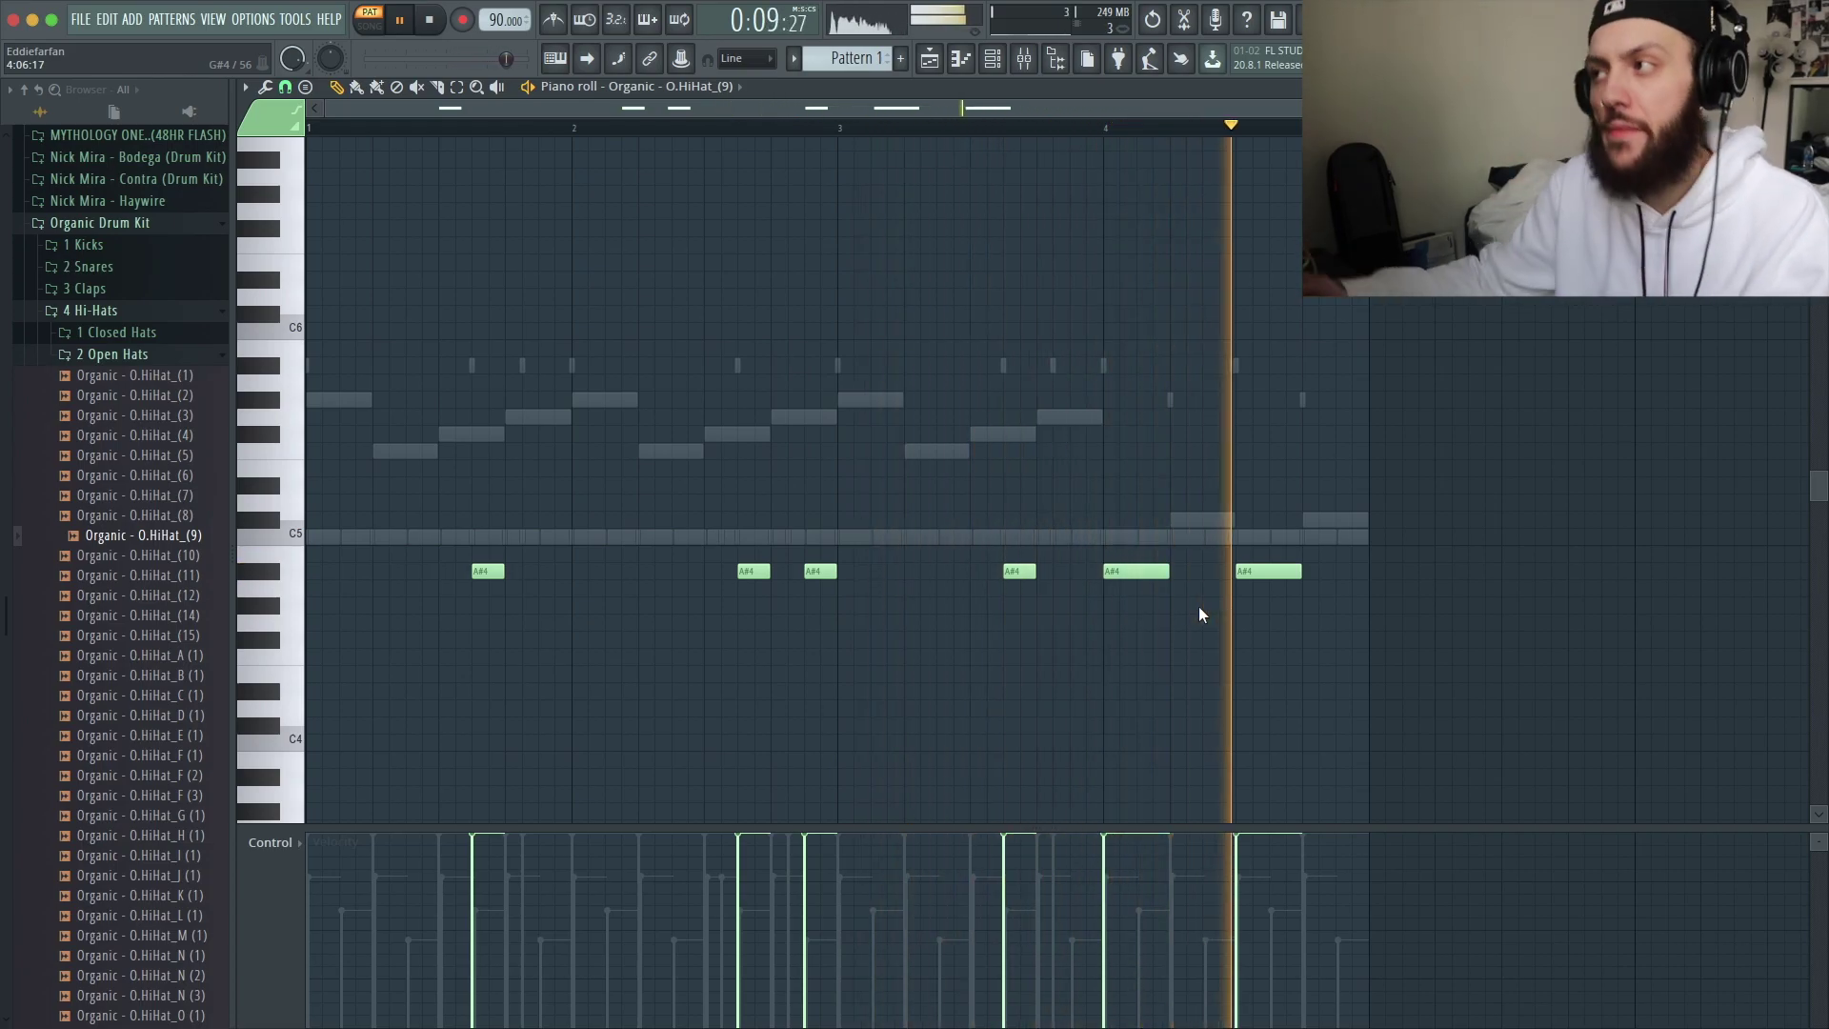
- Stop playback, clone the sliced sample channel, and open the clone's empty piano roll
{"action": "left_click", "coordinate": [991, 60]}
{"action": "key", "text": "space"}
{"action": "left_click", "coordinate": [994, 65]}
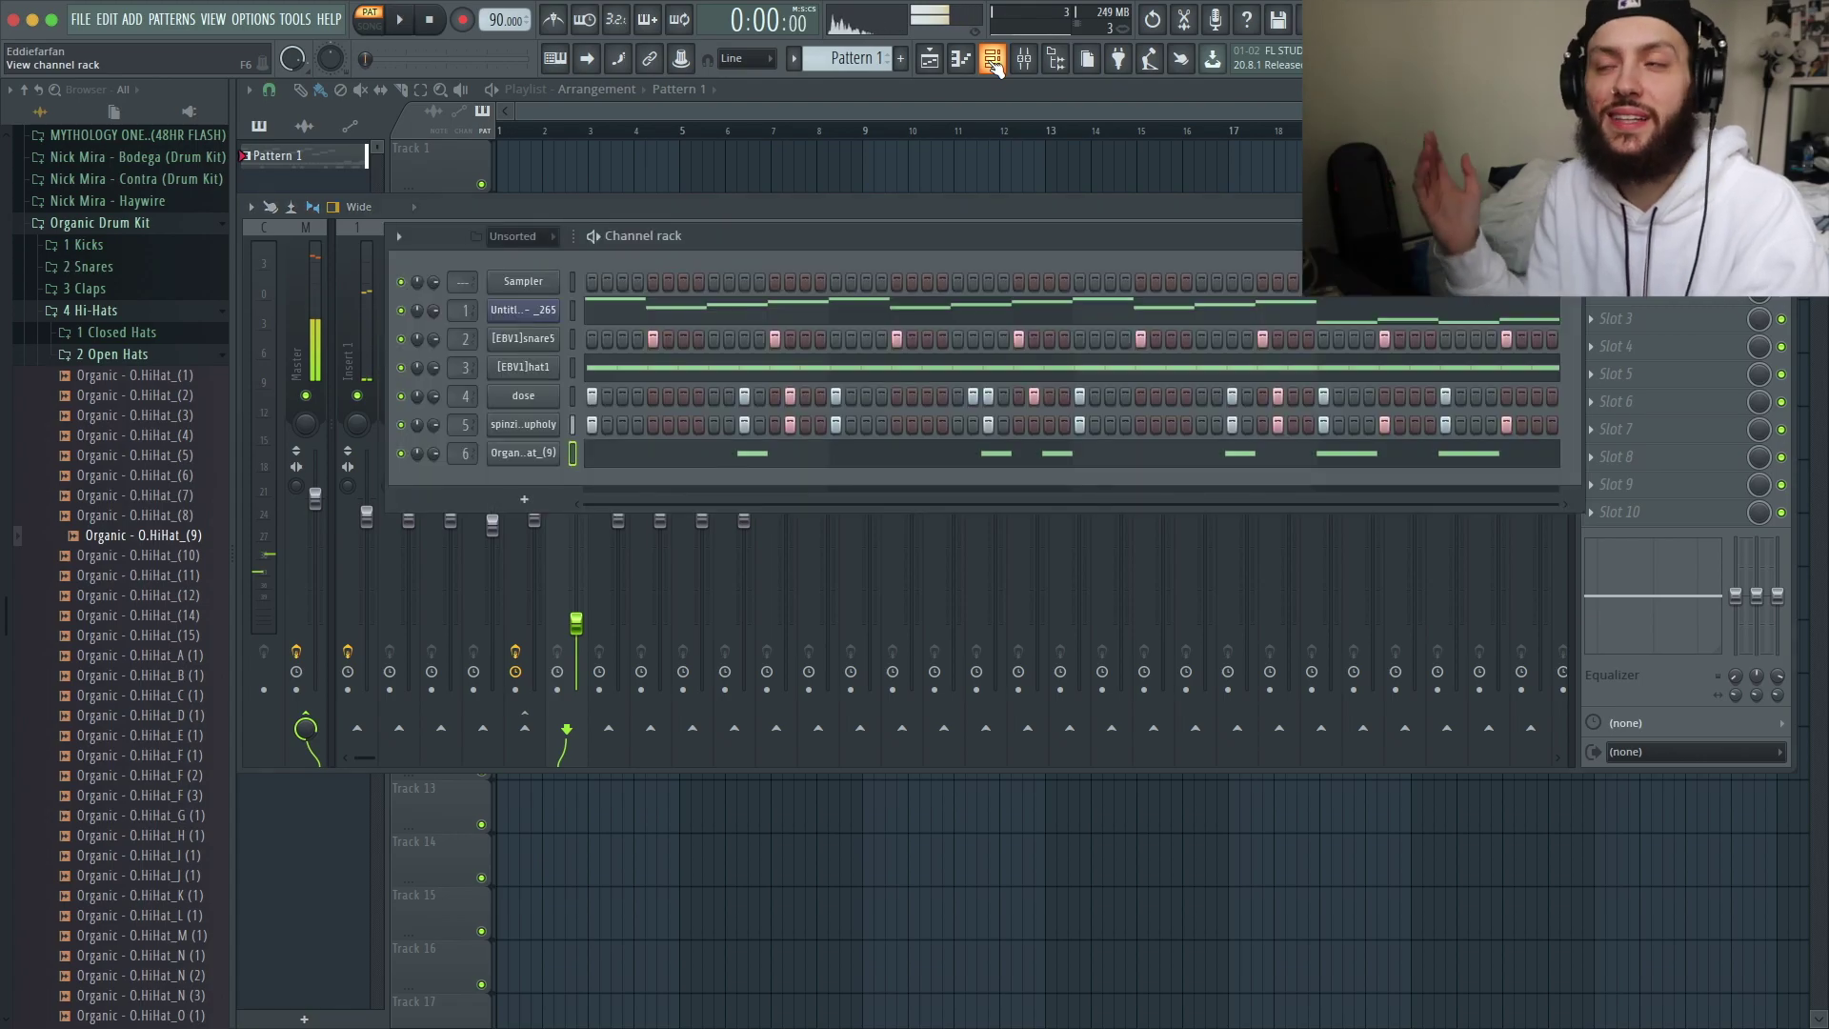
{"action": "right_click", "coordinate": [541, 317]}
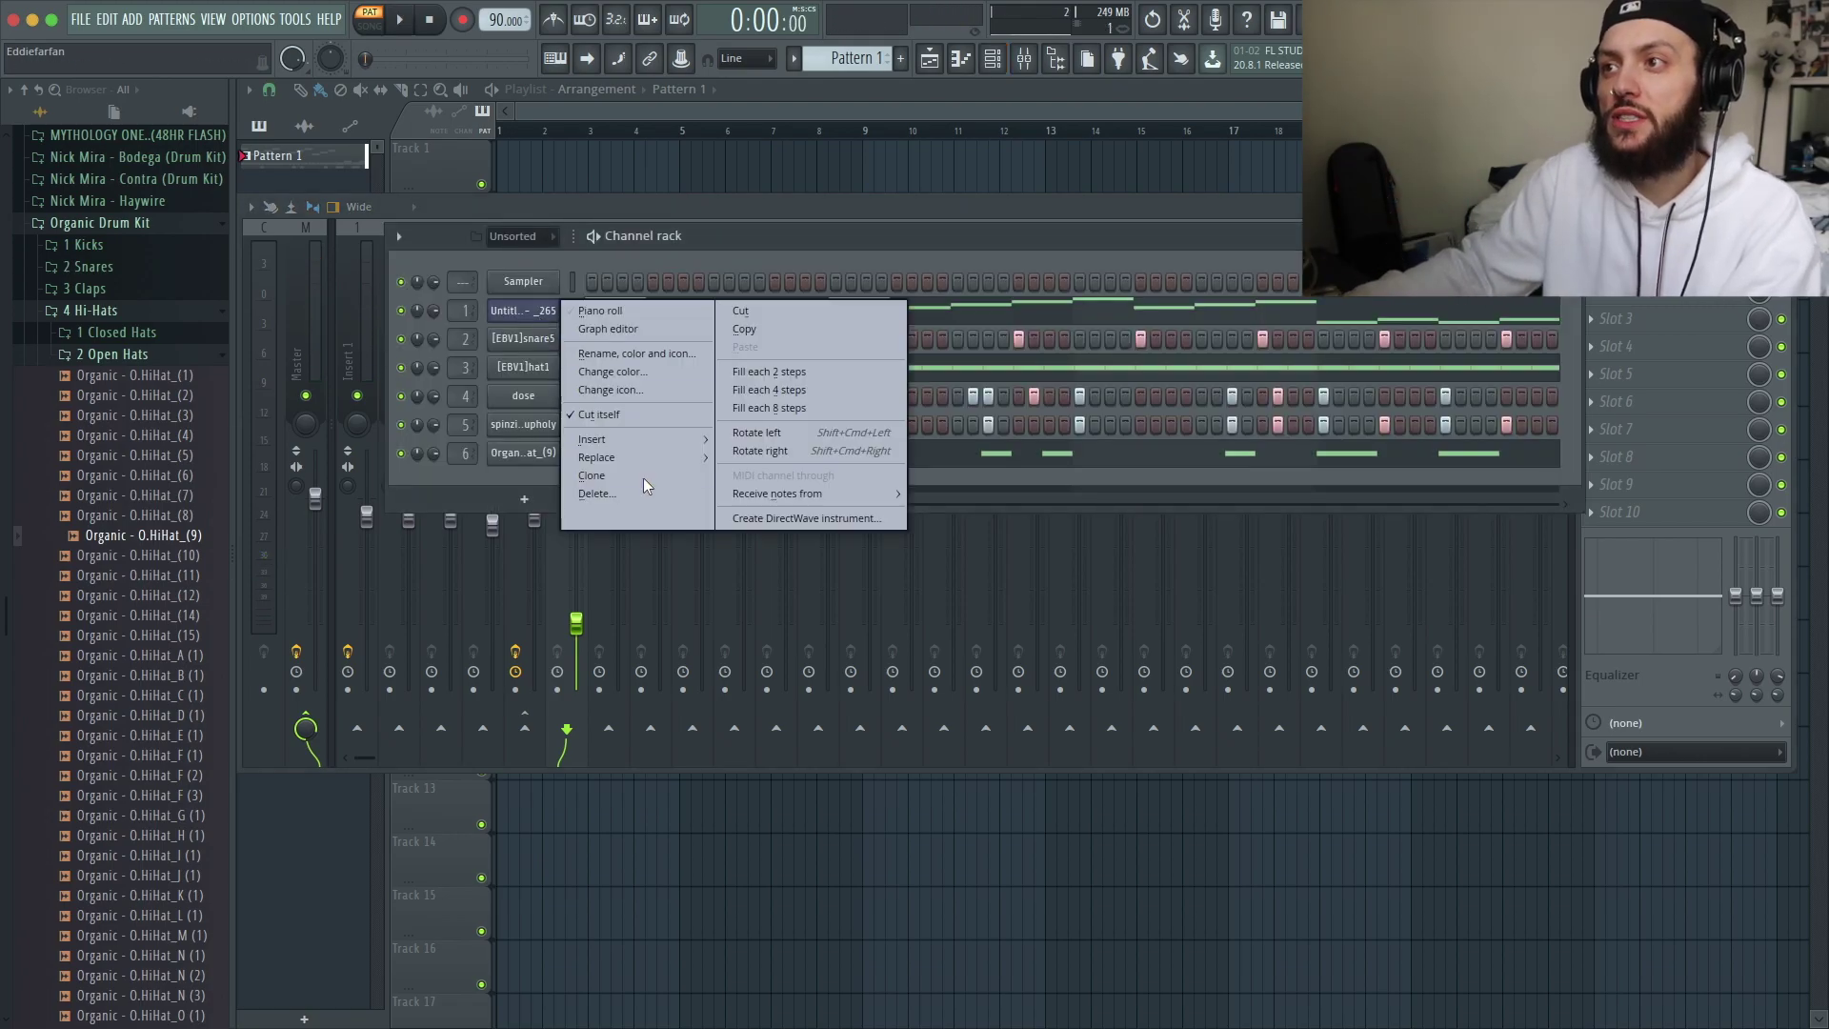
{"action": "left_click", "coordinate": [630, 481]}
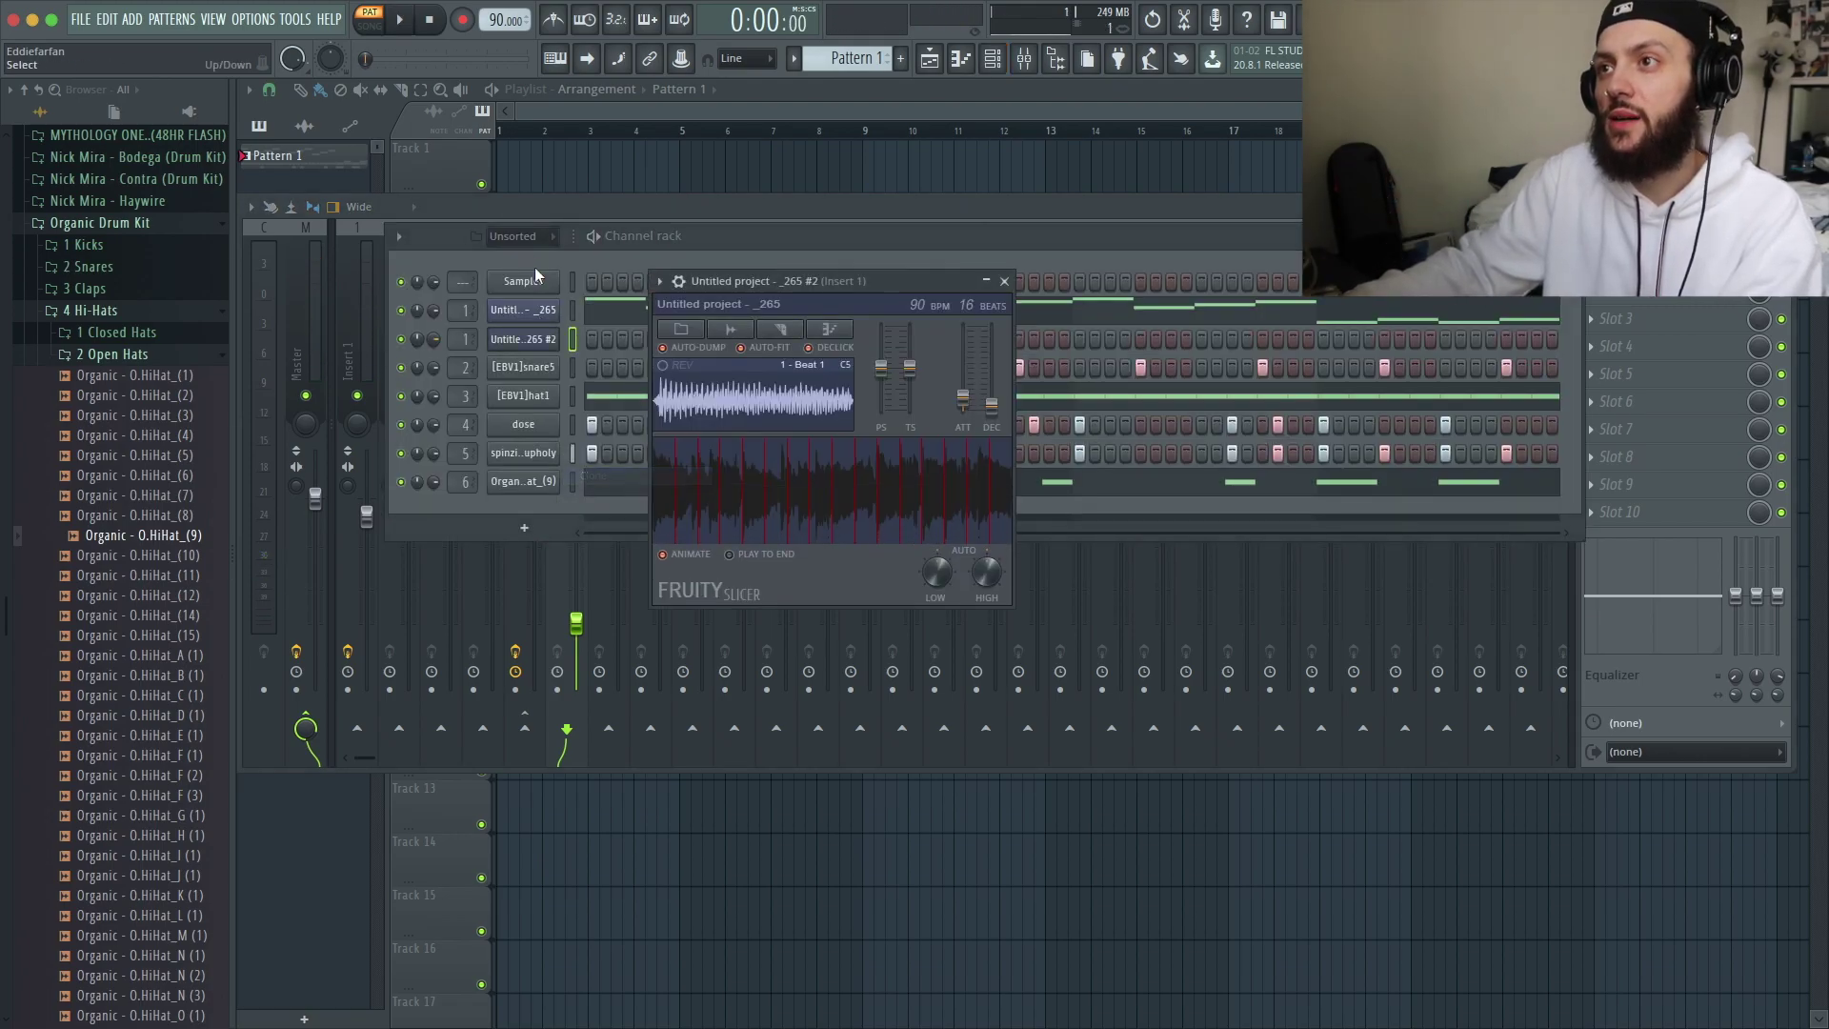
{"action": "left_click", "coordinate": [1021, 288]}
{"action": "key", "text": "F7"}
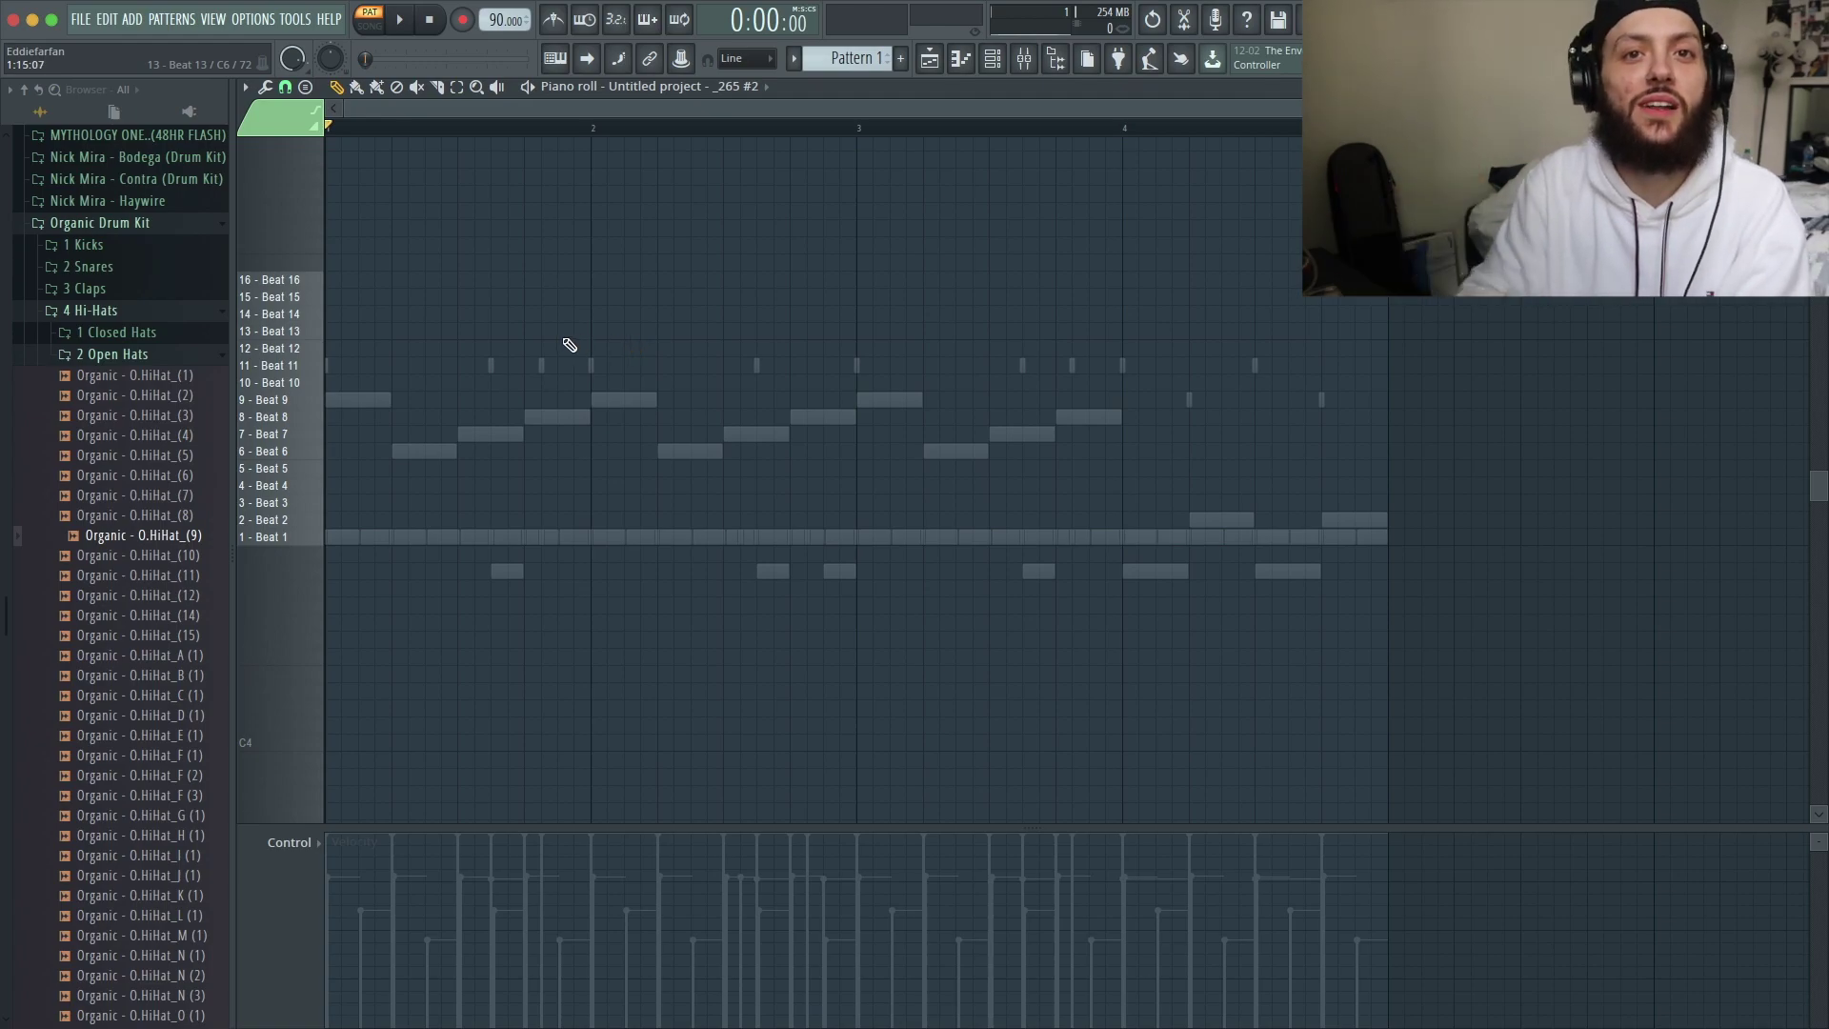
- Place slices Beat 12, Beat 13, Beat 14 and Beat 15 consecutively in bar 1 of the cloned slicer
{"action": "left_click", "coordinate": [410, 330]}
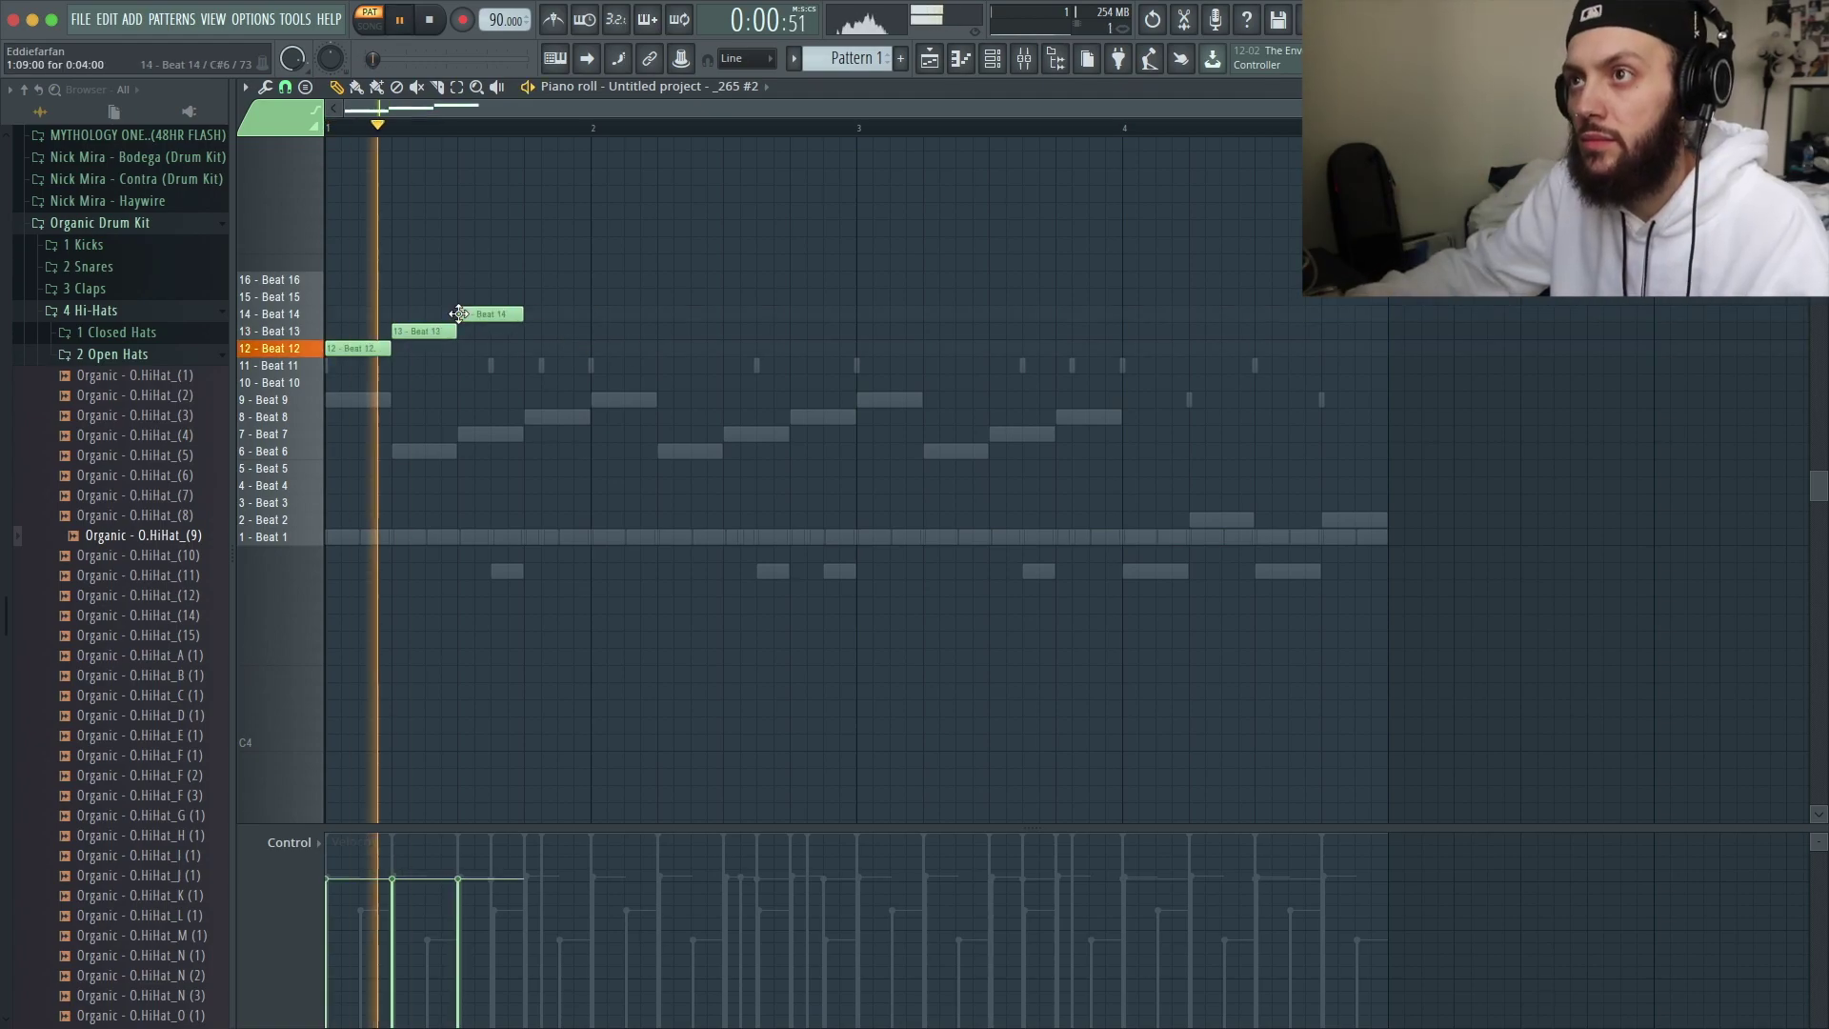
{"action": "left_click", "coordinate": [476, 314]}
{"action": "left_click", "coordinate": [543, 297]}
- Repeat the phrase through bar 3 as Beat 13, 14, 15, 12, and fill bar 4 with four Beat 13 slices
{"action": "key", "text": "ctrl+b"}
{"action": "key", "text": "space"}
{"action": "key", "text": "ctrl+b"}
{"action": "scroll", "coordinate": [968, 371], "scroll_direction": "down", "scroll_amount": 2}
{"action": "key", "text": "ctrl+d"}
{"action": "left_click_drag", "start_coordinate": [941, 321], "coordinate": [1050, 332]}
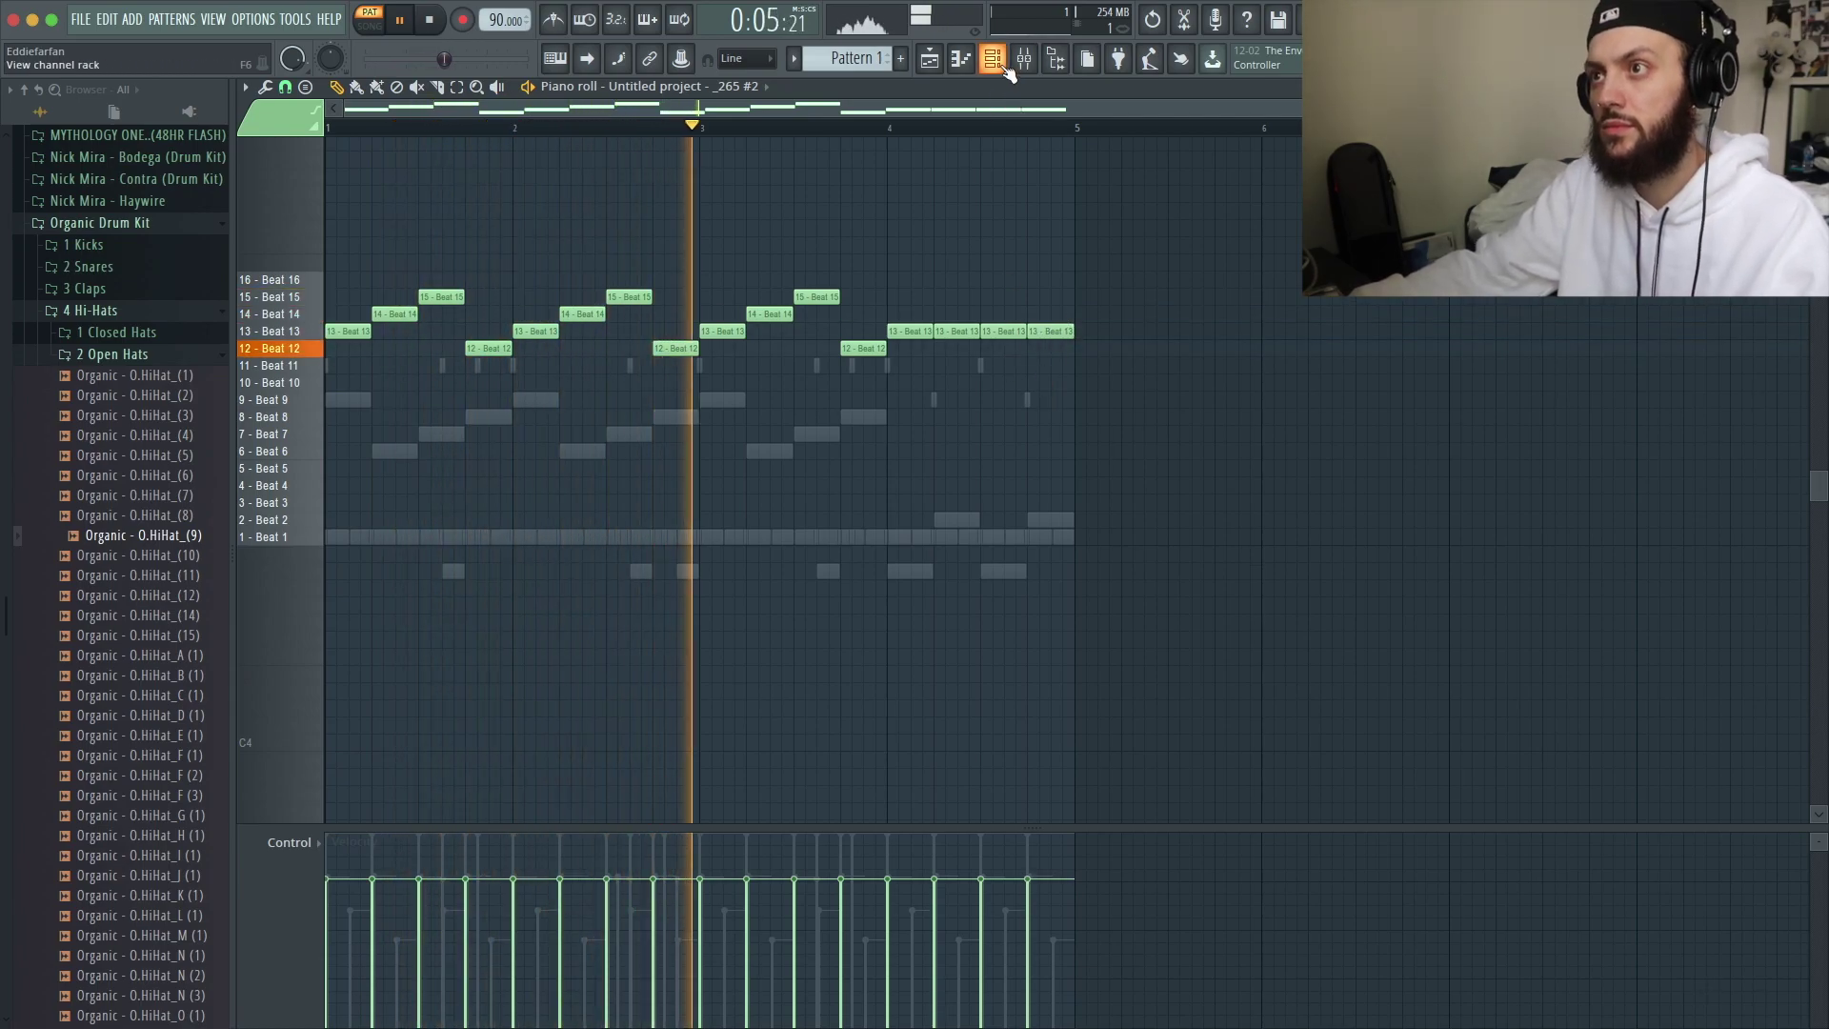
- Enable the snare, hat, kick, 808 and open hi-hat channels to play with the cloned slicer while the original slicer is muted
{"action": "key", "text": "F6"}
{"action": "left_click_drag", "start_coordinate": [405, 367], "coordinate": [407, 487]}
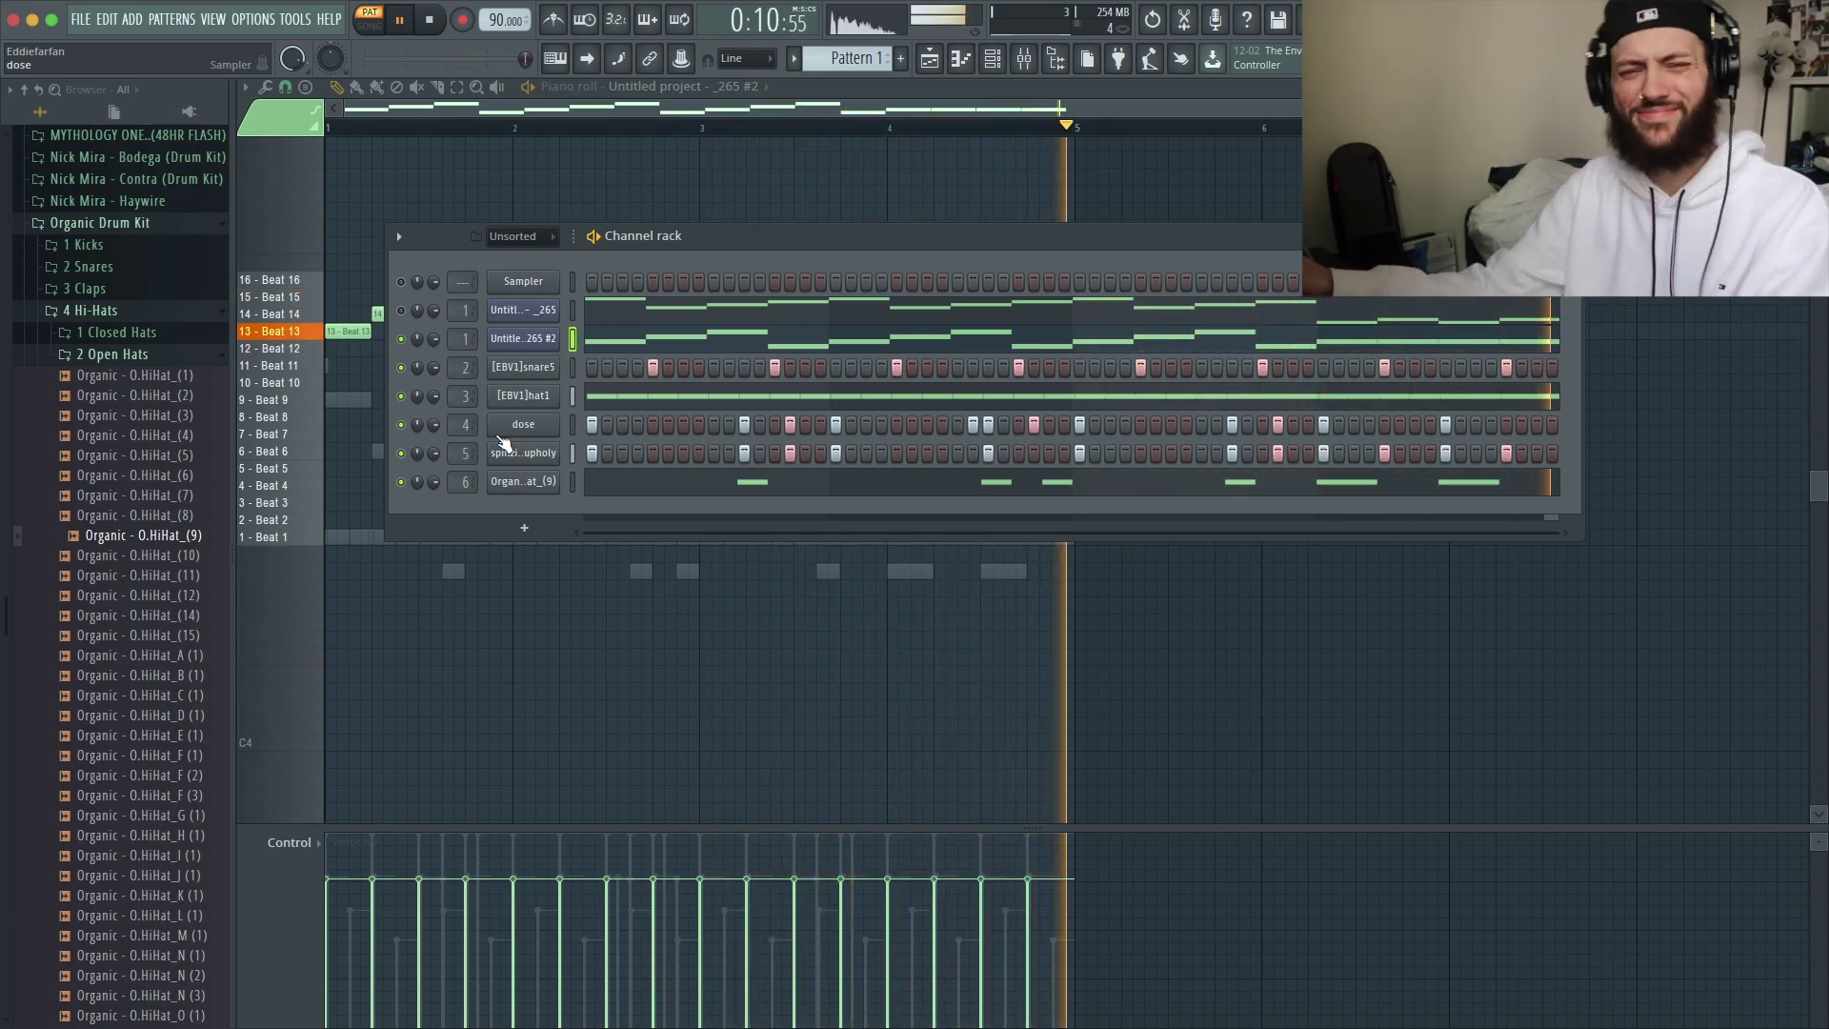
- Play the pattern and raise the mixer levels of the sliced sample, the 808 and the open hi-hat
{"action": "key", "text": "space"}
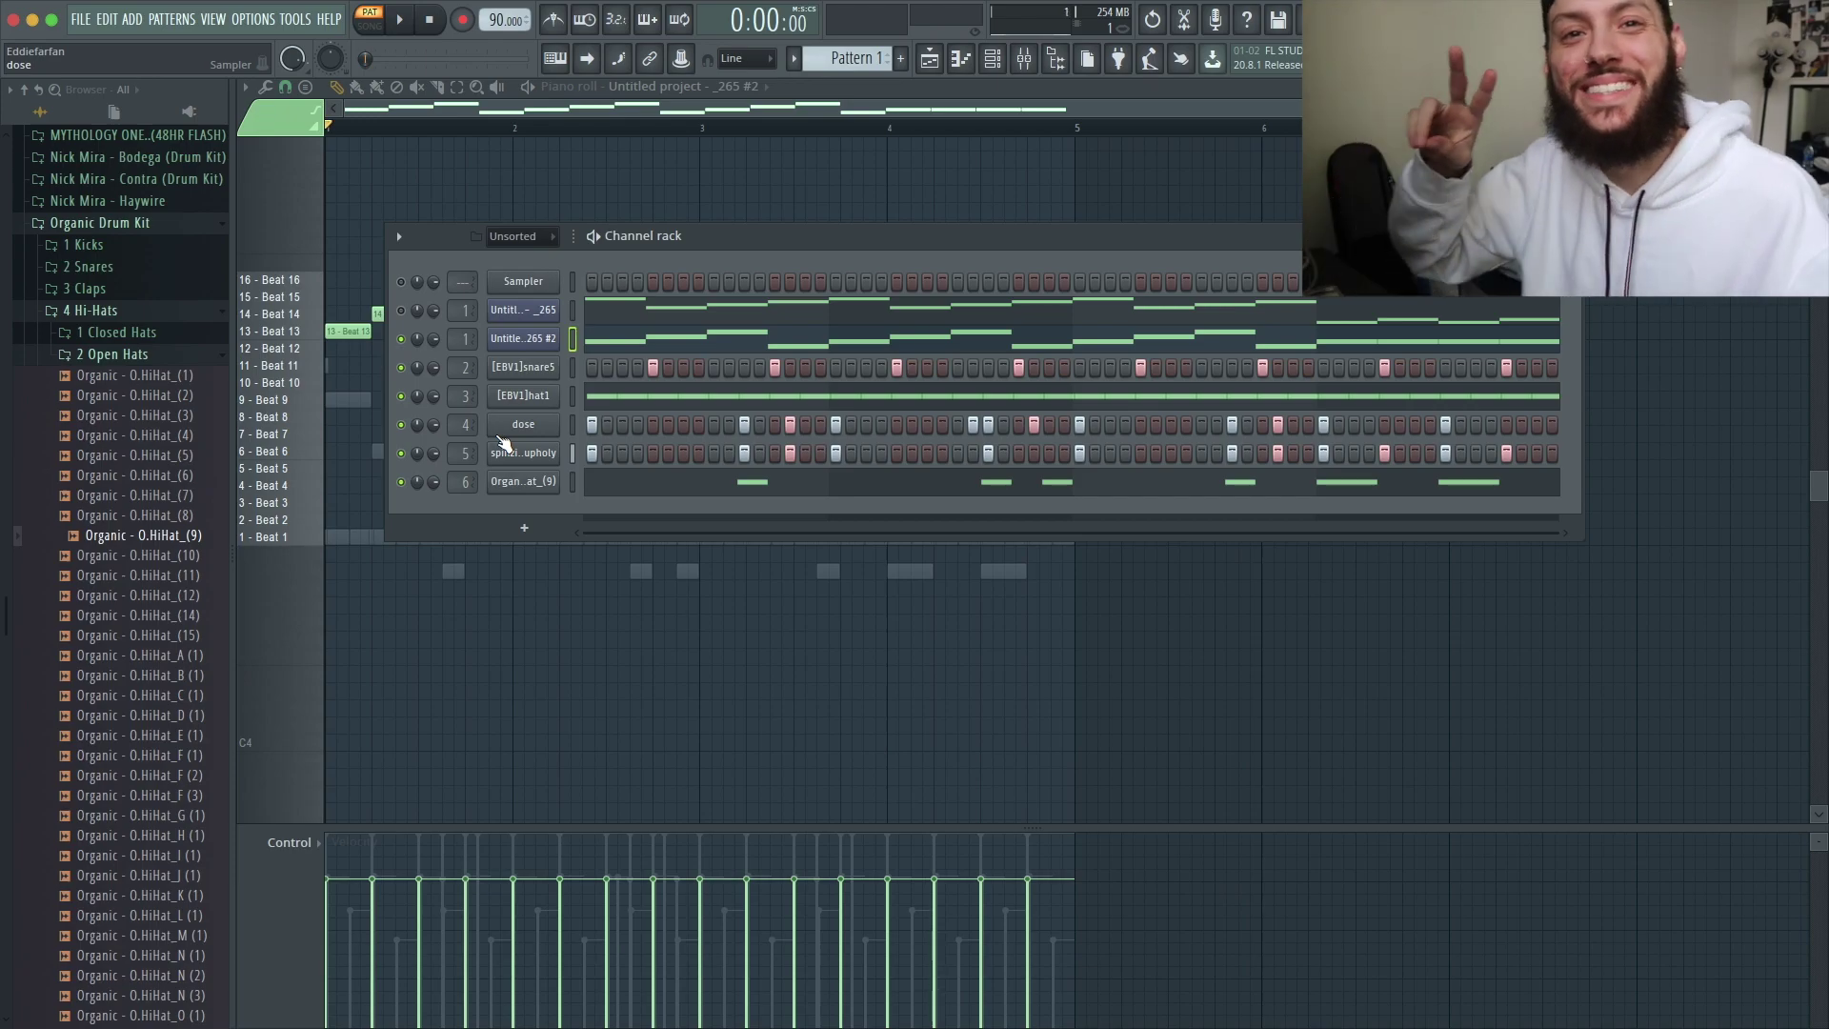
{"action": "key", "text": "space"}
{"action": "key", "text": "F9"}
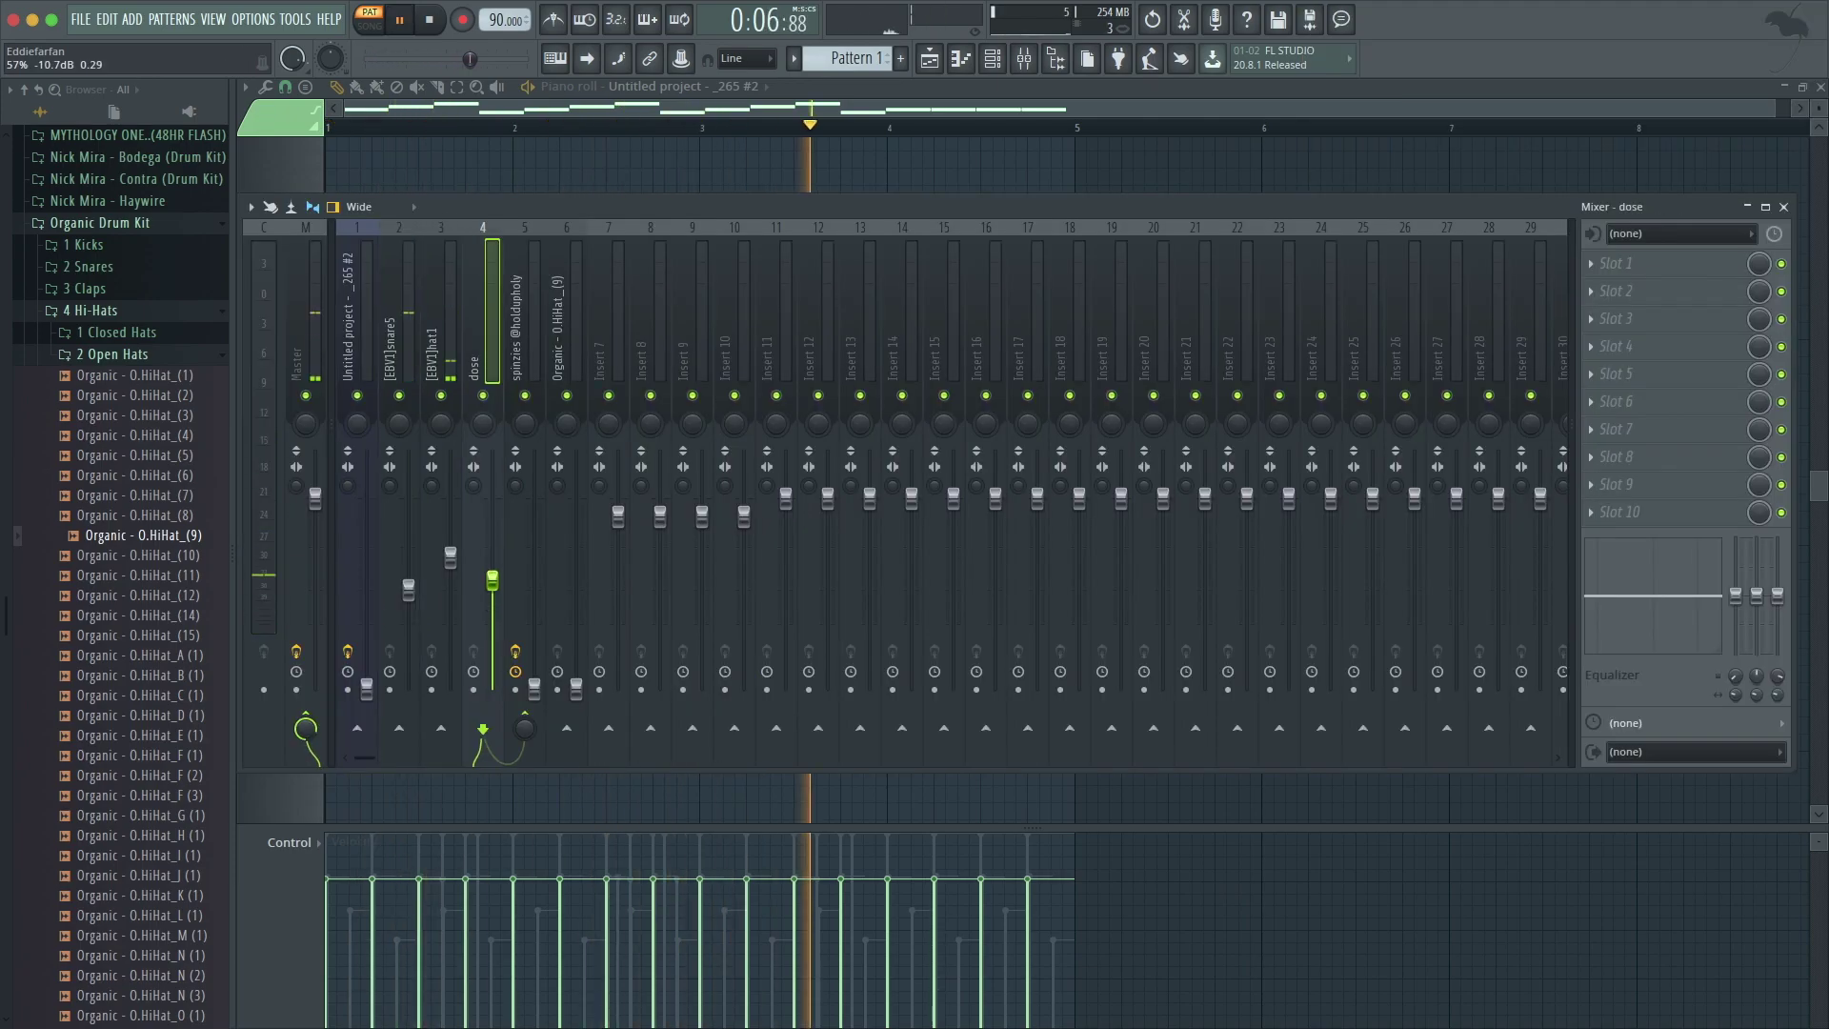
{"action": "left_click", "coordinate": [357, 314]}
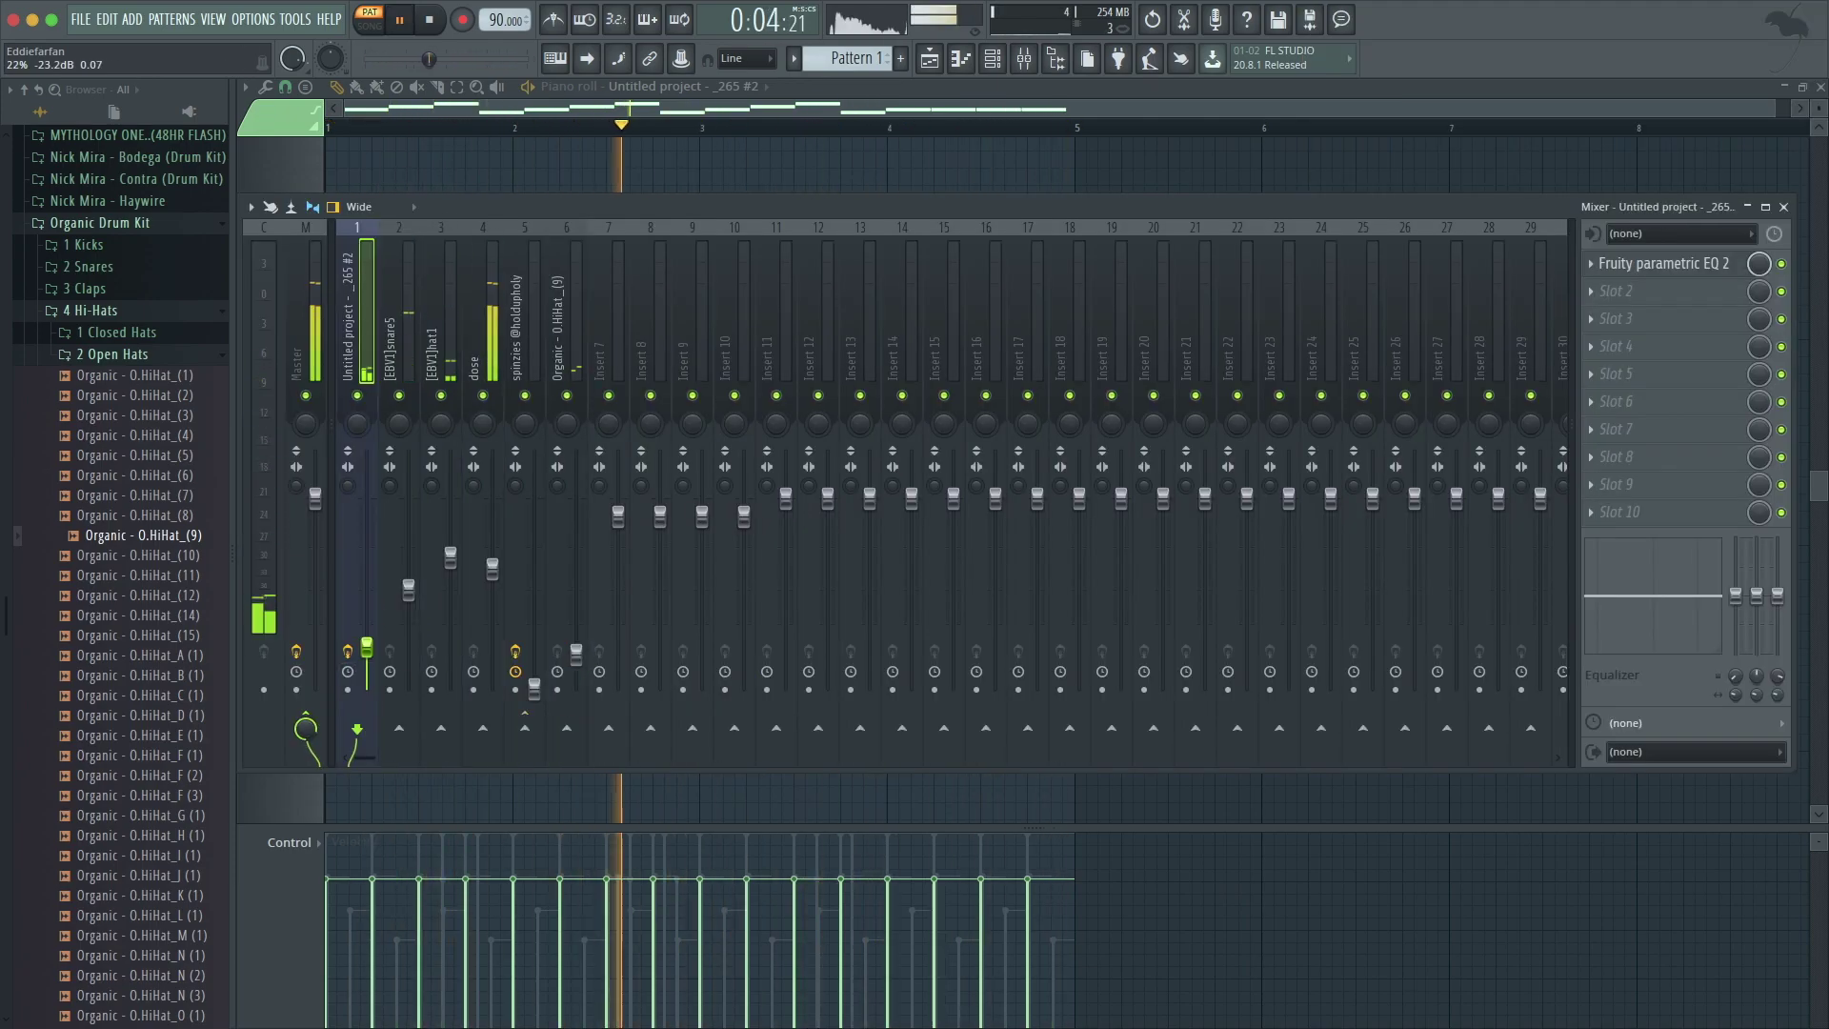
{"action": "left_click_drag", "start_coordinate": [535, 687], "coordinate": [534, 601]}
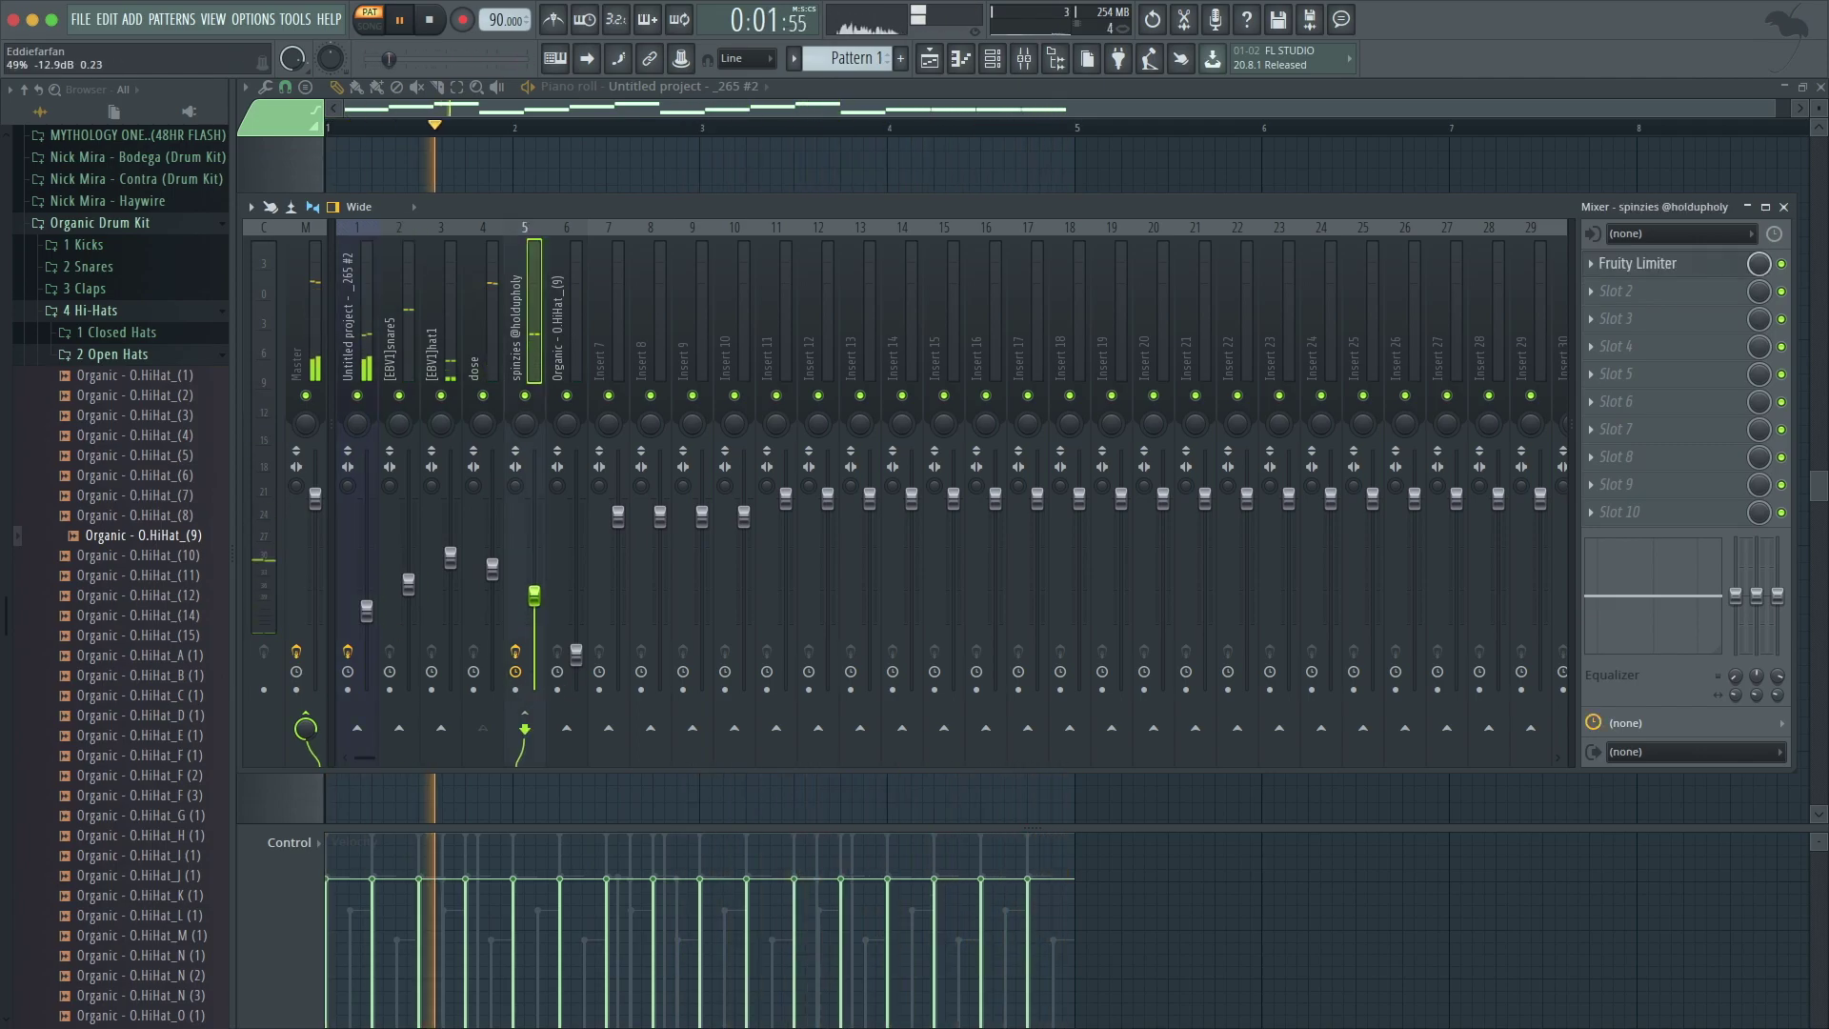
{"action": "key", "text": "F6"}
{"action": "left_click", "coordinate": [96, 222]}
{"action": "scroll", "coordinate": [122, 518], "scroll_direction": "down", "scroll_amount": 10}
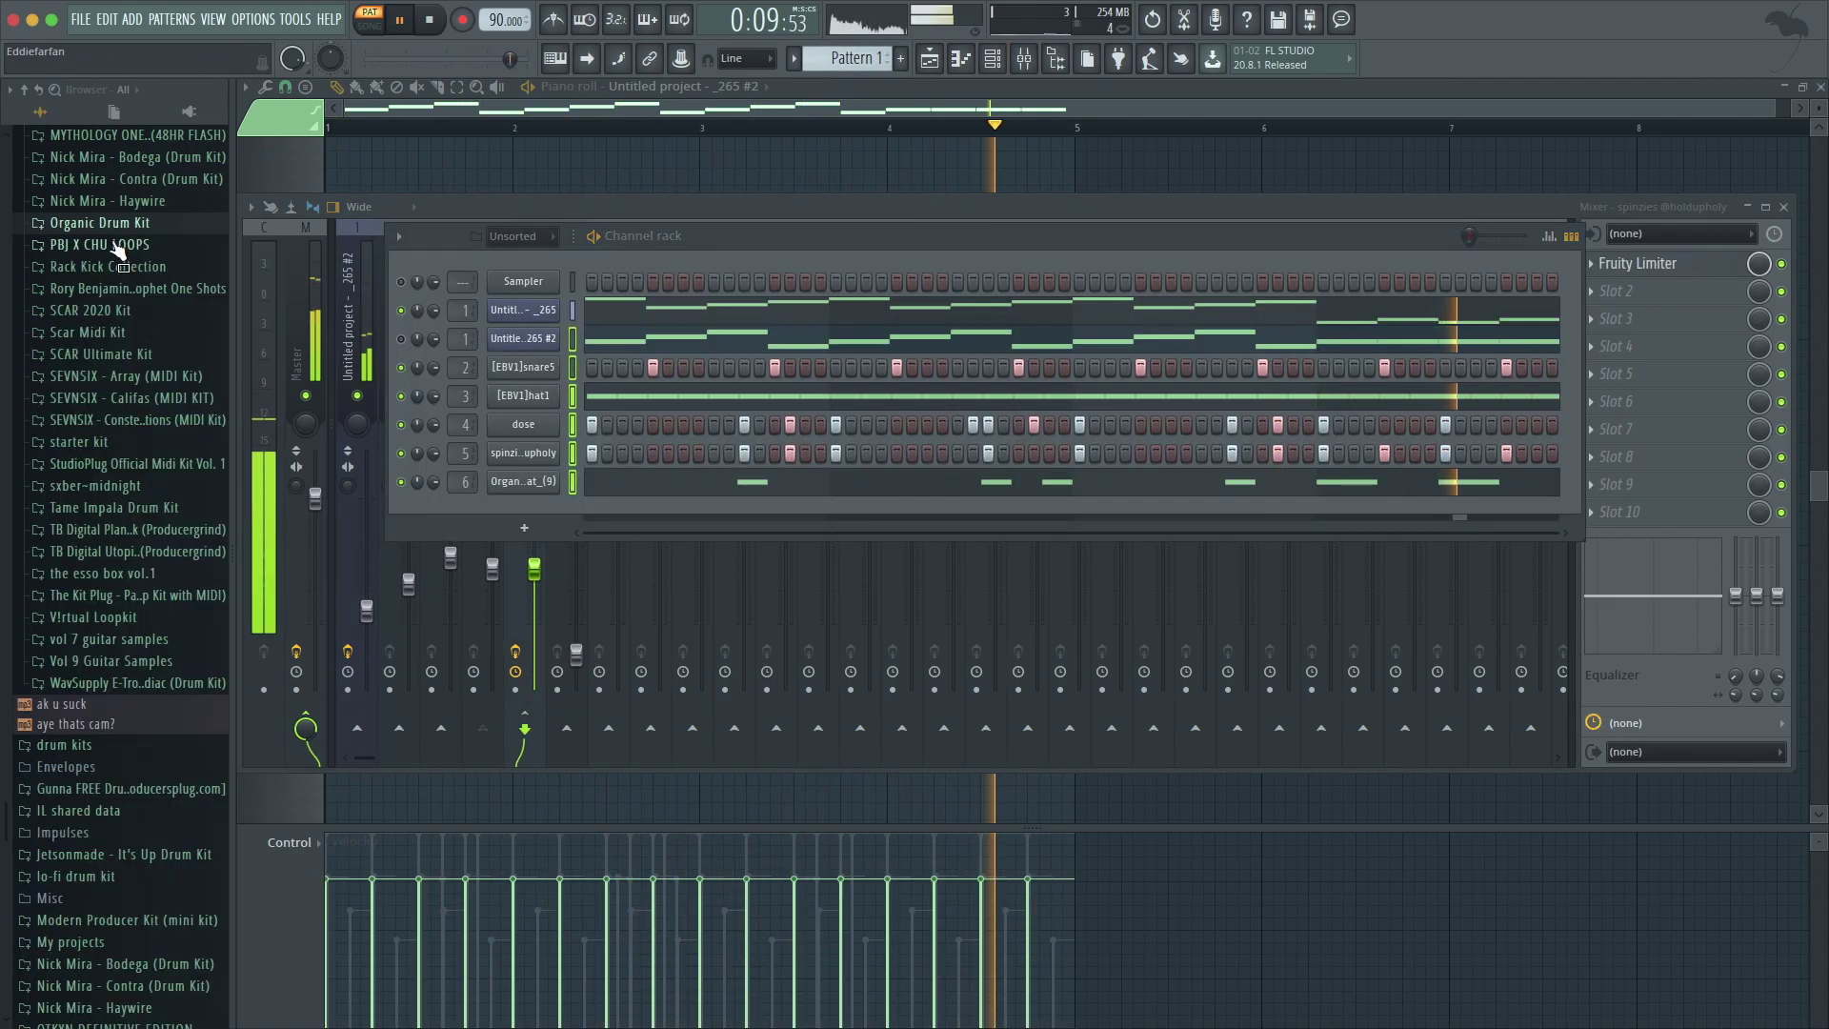
{"action": "left_click", "coordinate": [78, 502]}
{"action": "left_click_drag", "start_coordinate": [133, 666], "coordinate": [514, 434]}
- Lower the kick's mixer level to balance the new kick sample against the other tracks
{"action": "key", "text": "F6"}
{"action": "left_click", "coordinate": [493, 597]}
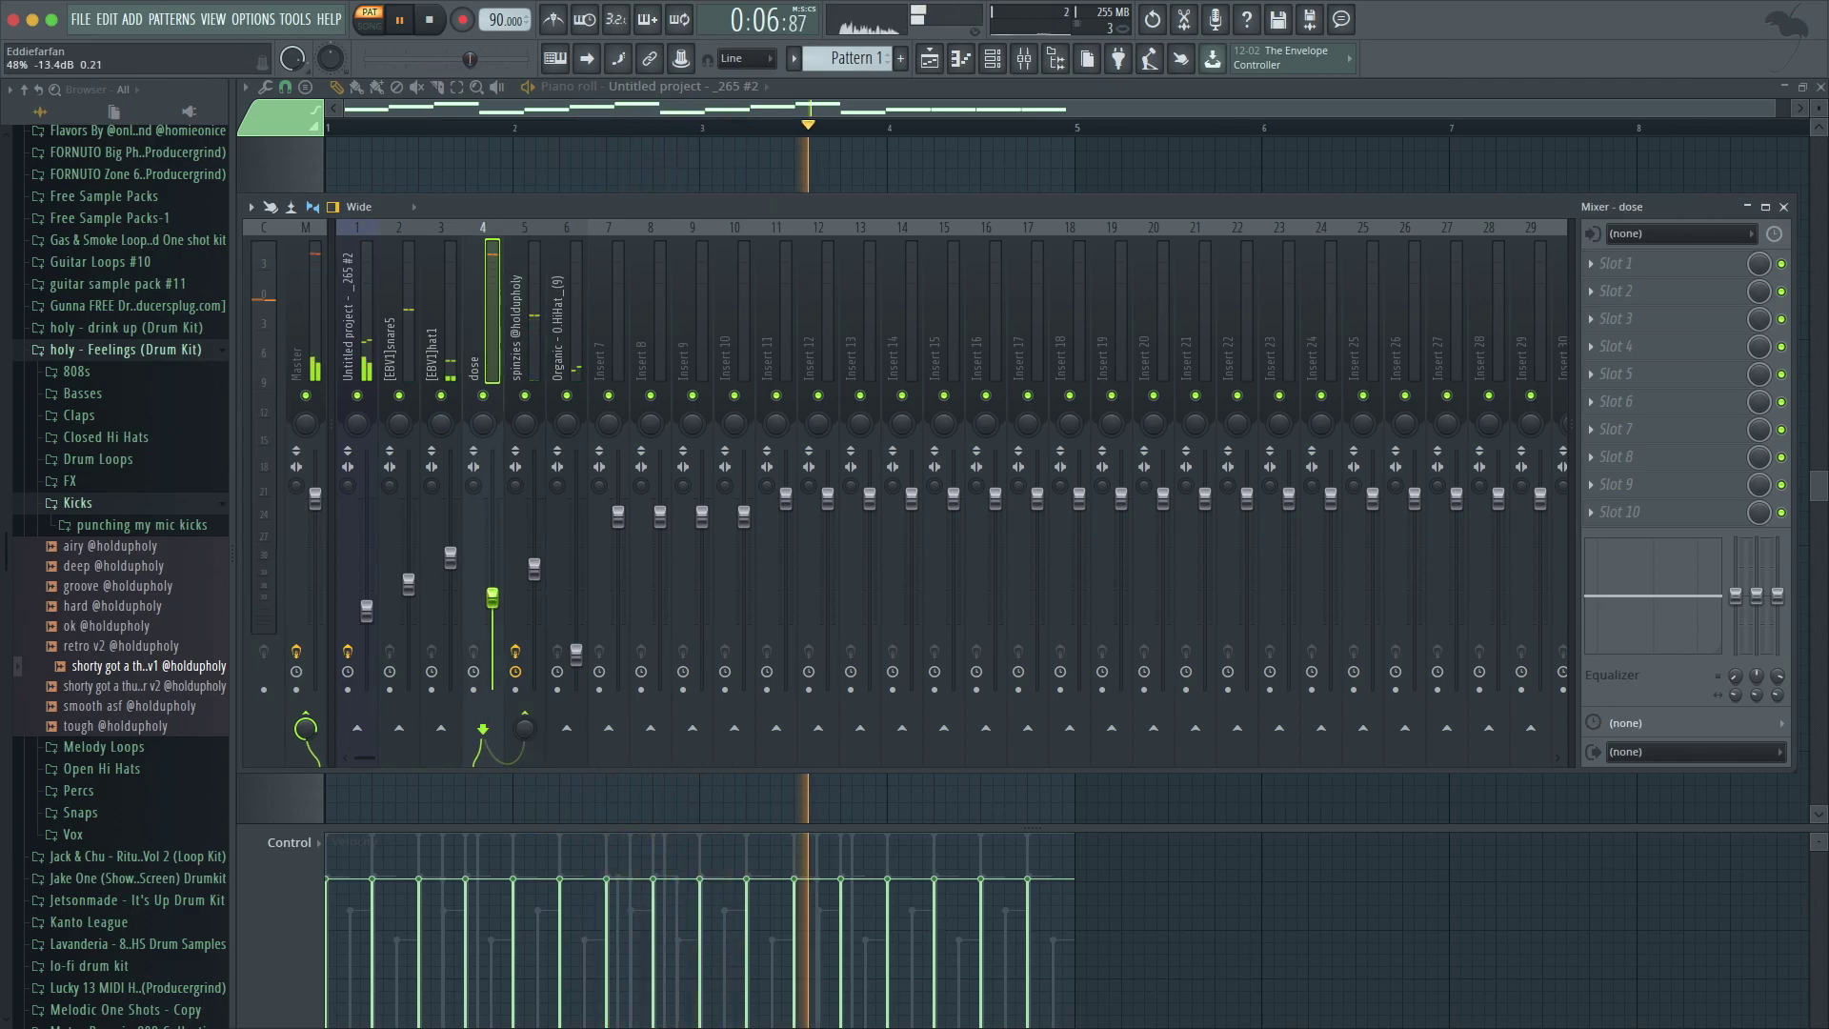
{"action": "left_click_drag", "start_coordinate": [492, 600], "coordinate": [493, 611]}
- Replace Edison on the master track with L1+ Ultramaximizer Stereo and set the limiter's threshold to -9.2 dB
{"action": "left_click", "coordinate": [306, 335]}
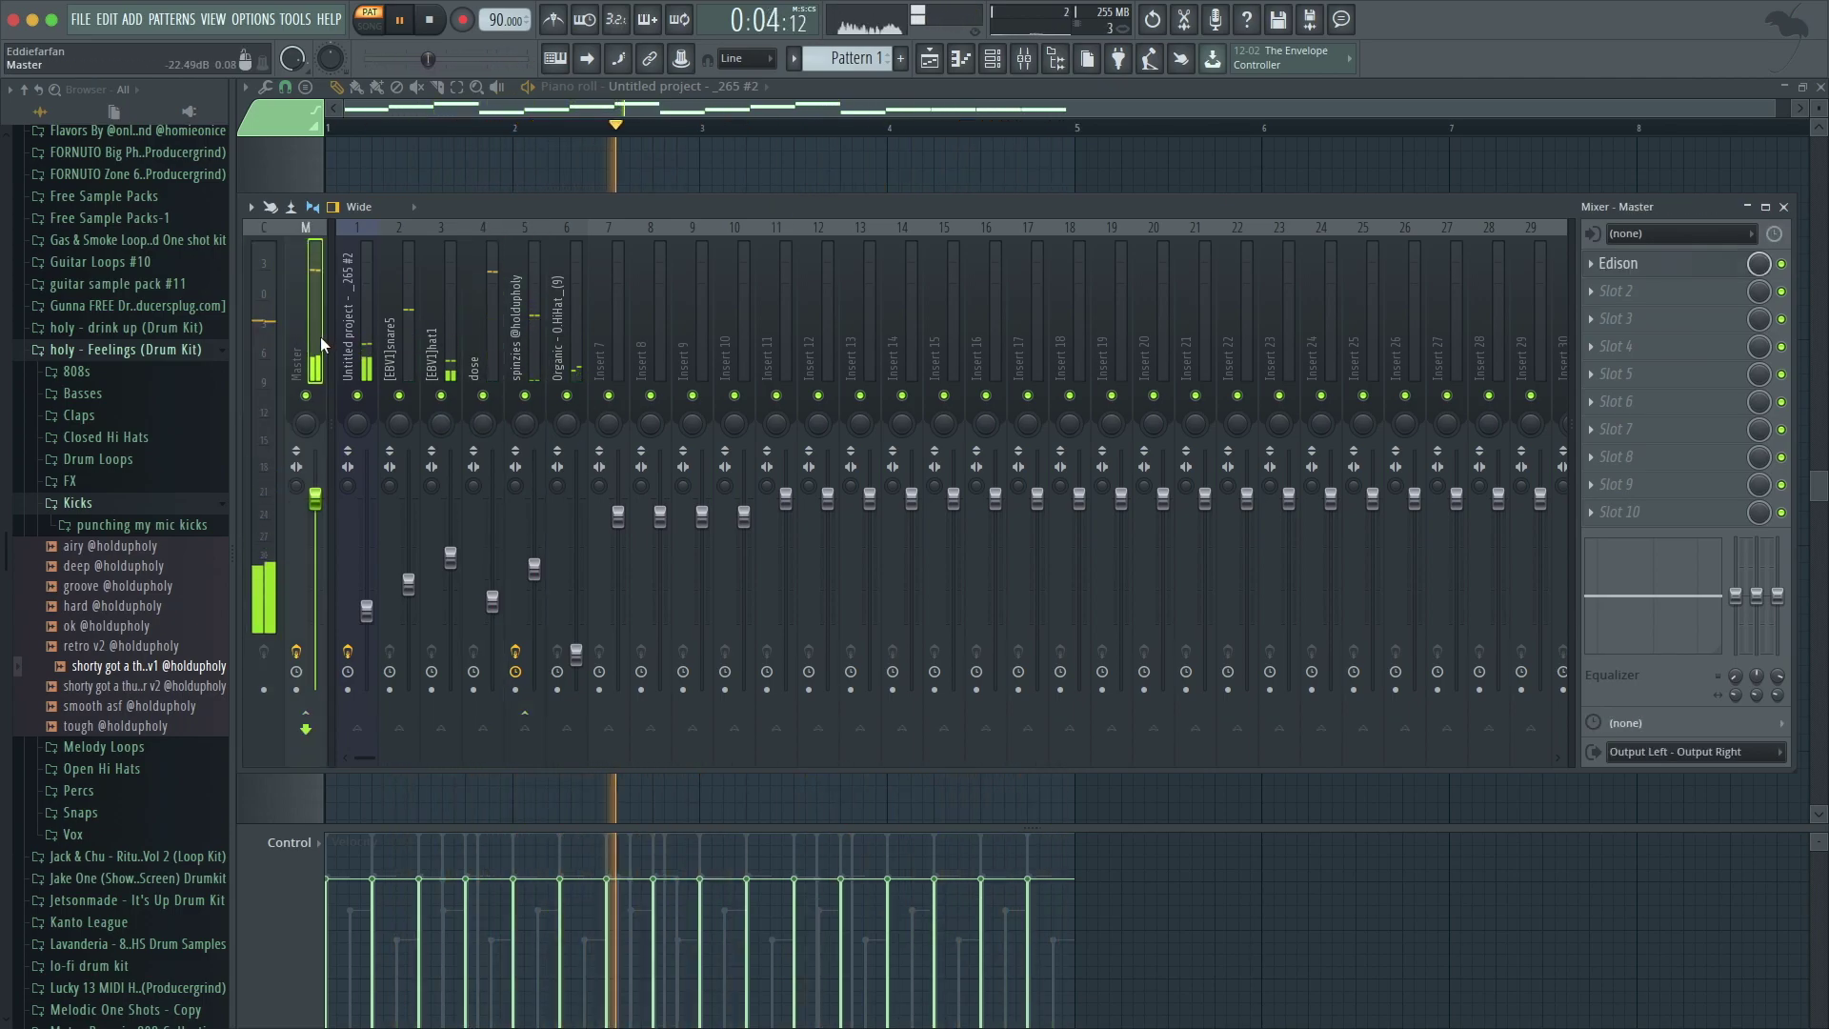
{"action": "key", "text": "space"}
{"action": "left_click", "coordinate": [1590, 264]}
{"action": "mouse_move", "coordinate": [1630, 311]}
{"action": "left_click", "coordinate": [1502, 107]}
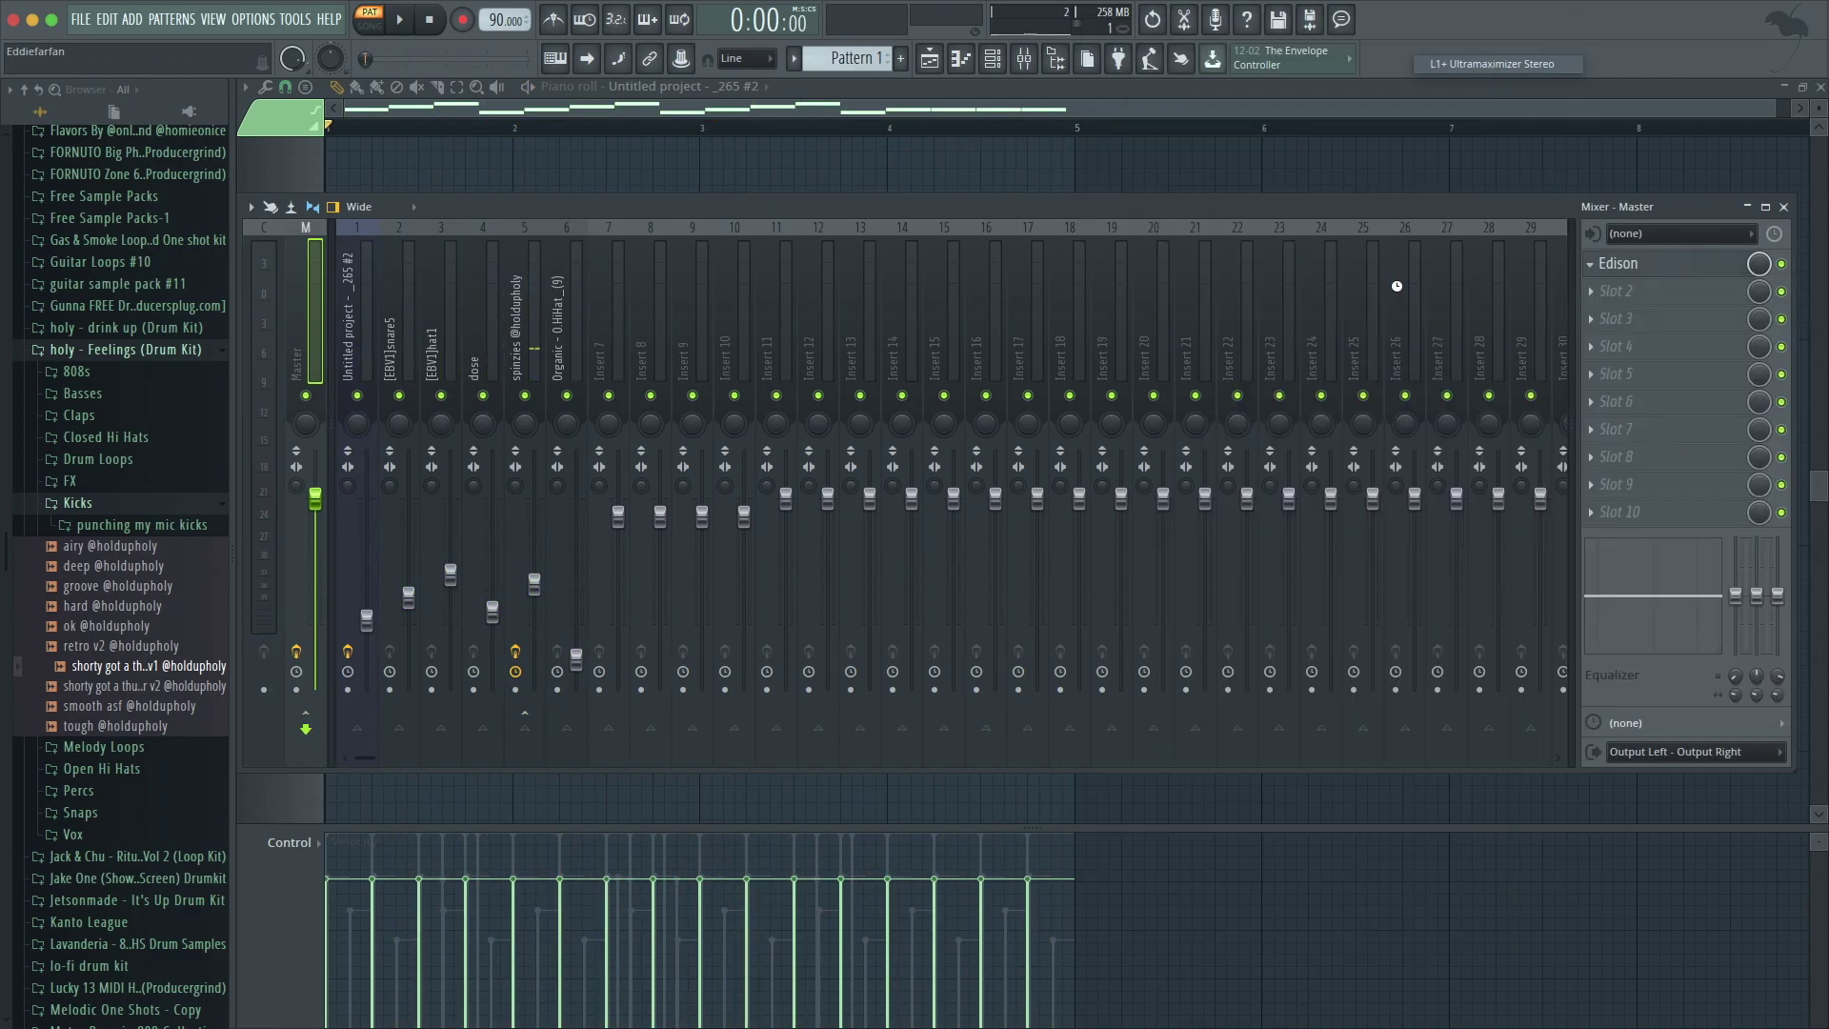
{"action": "left_click_drag", "start_coordinate": [922, 329], "coordinate": [922, 396]}
{"action": "key", "text": "space"}
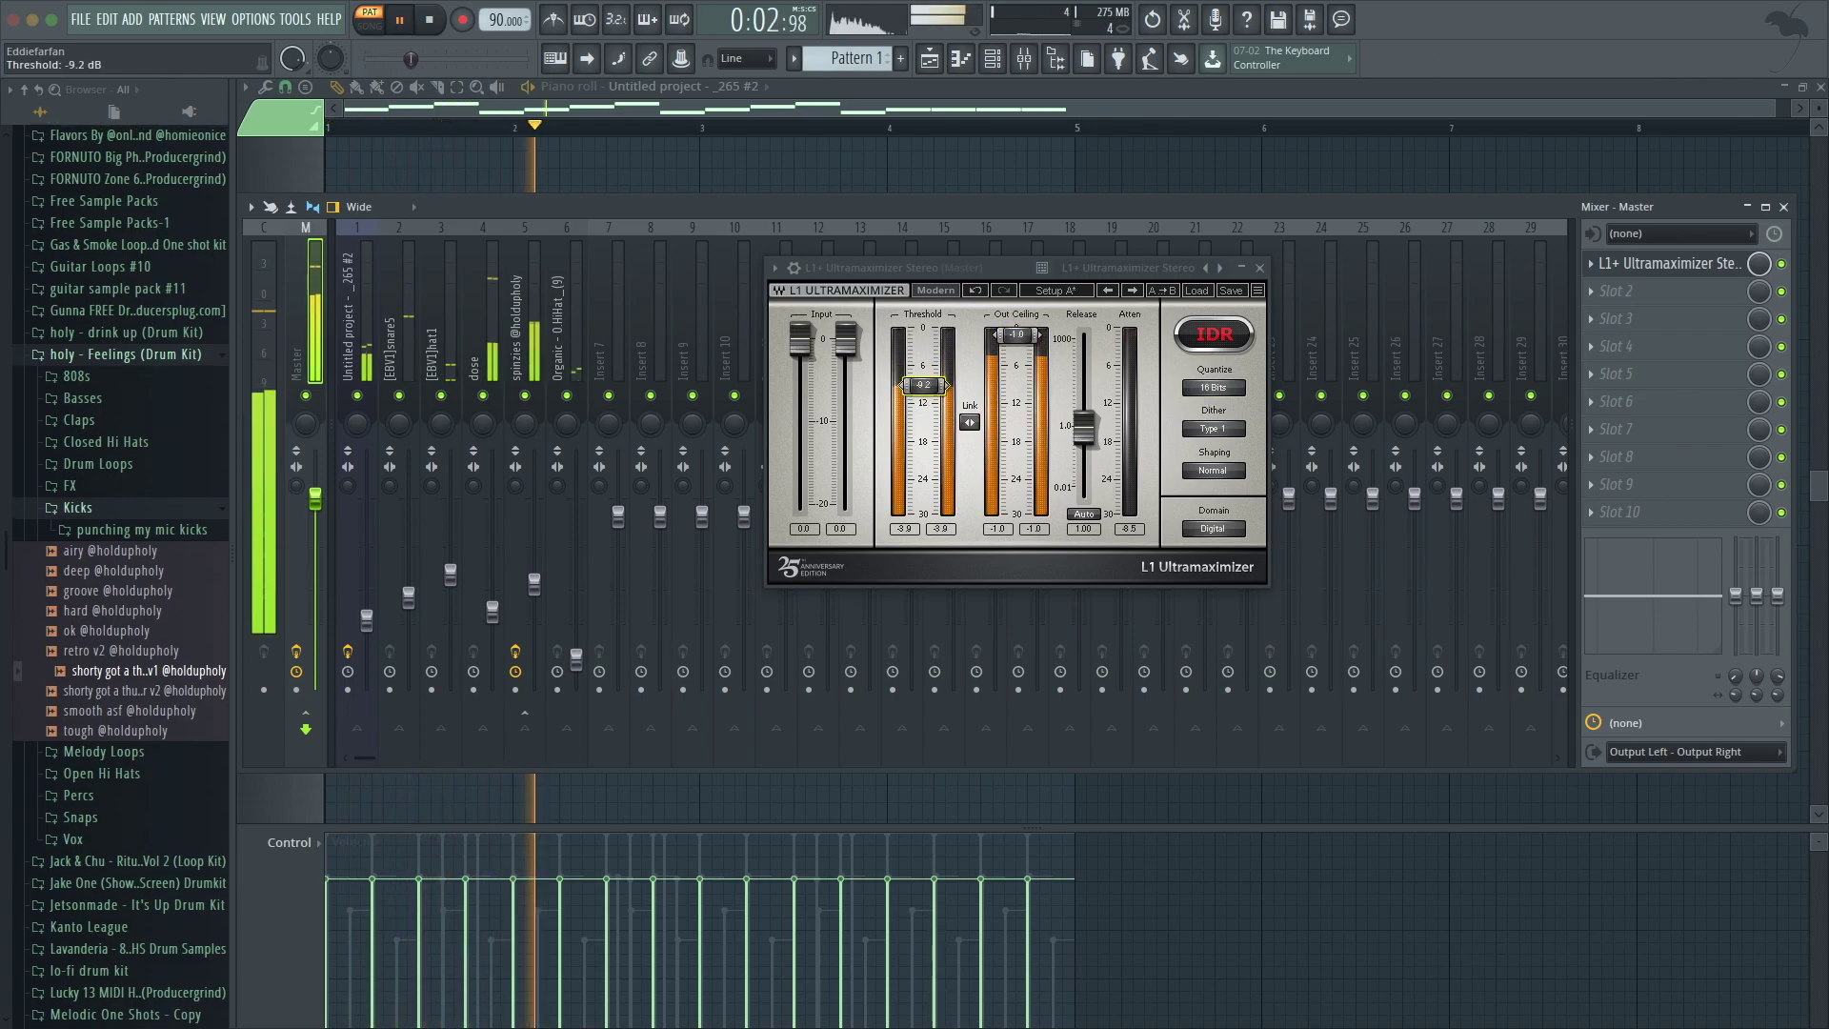
{"action": "left_click", "coordinate": [1259, 267]}
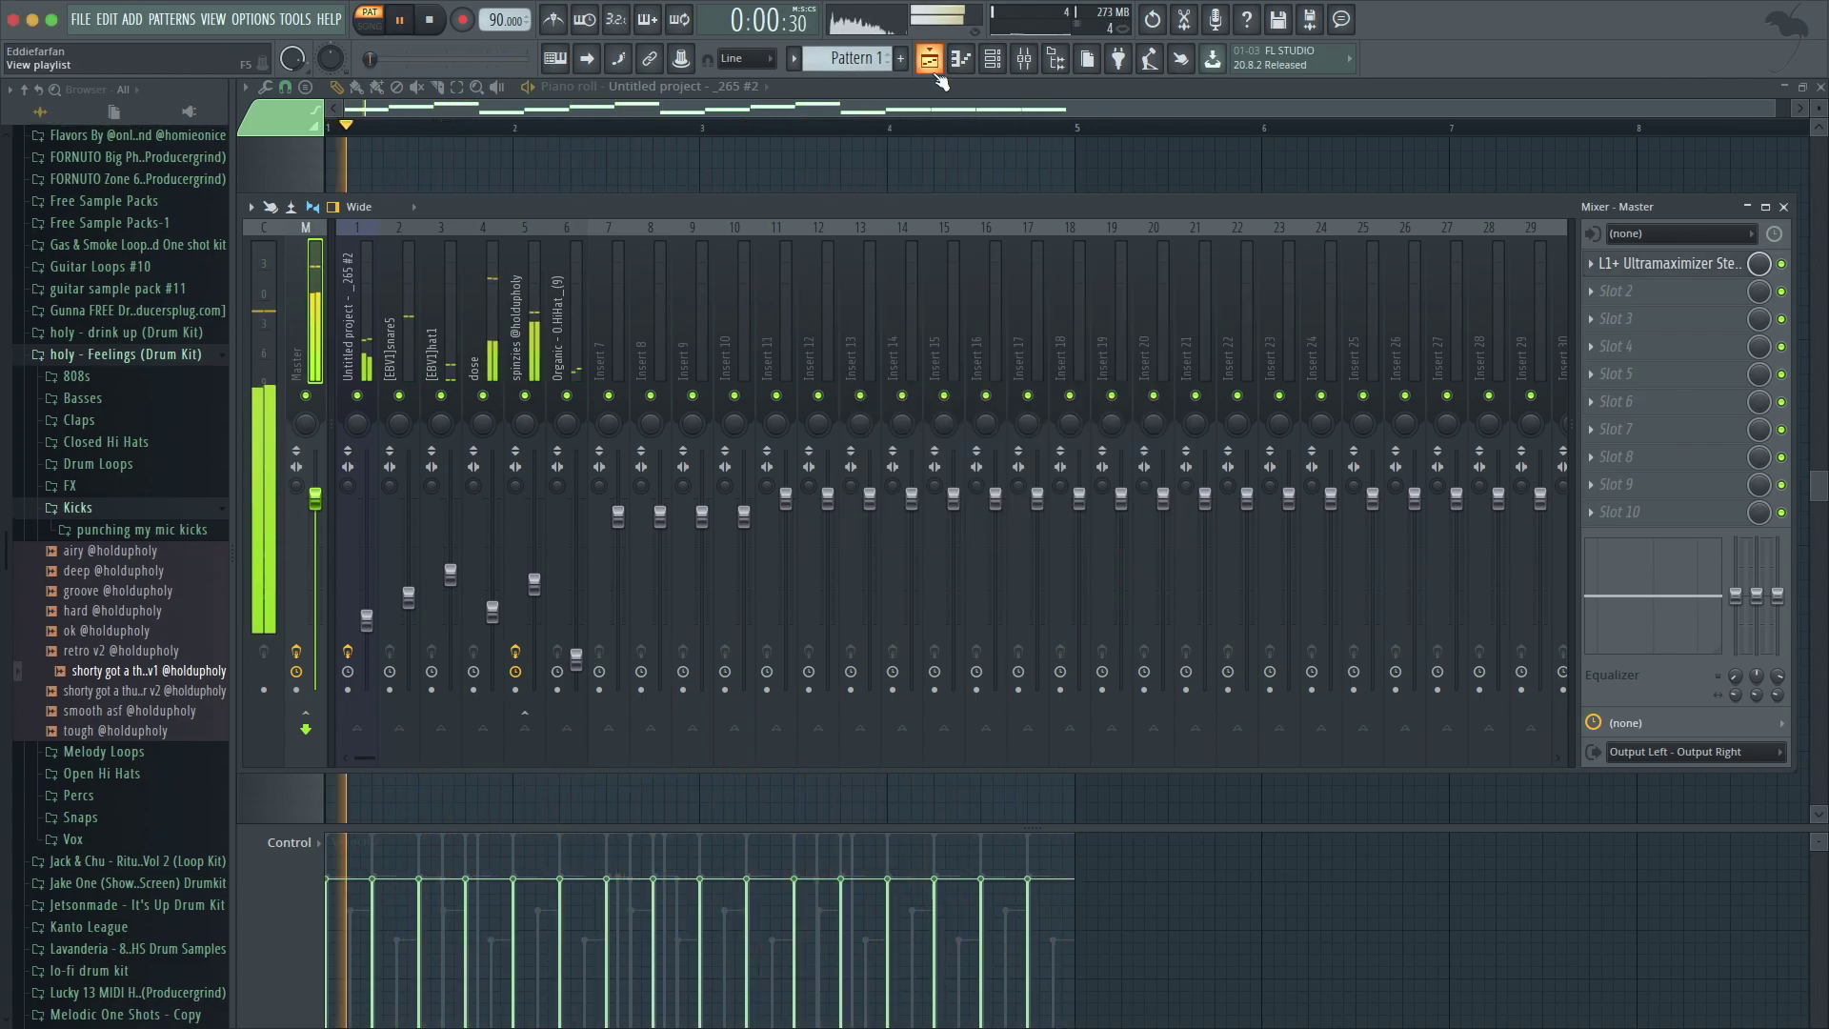
- Split the pattern by channel in the playlist and move every clip except the cloned slicer's to bar 5
{"action": "left_click", "coordinate": [928, 59]}
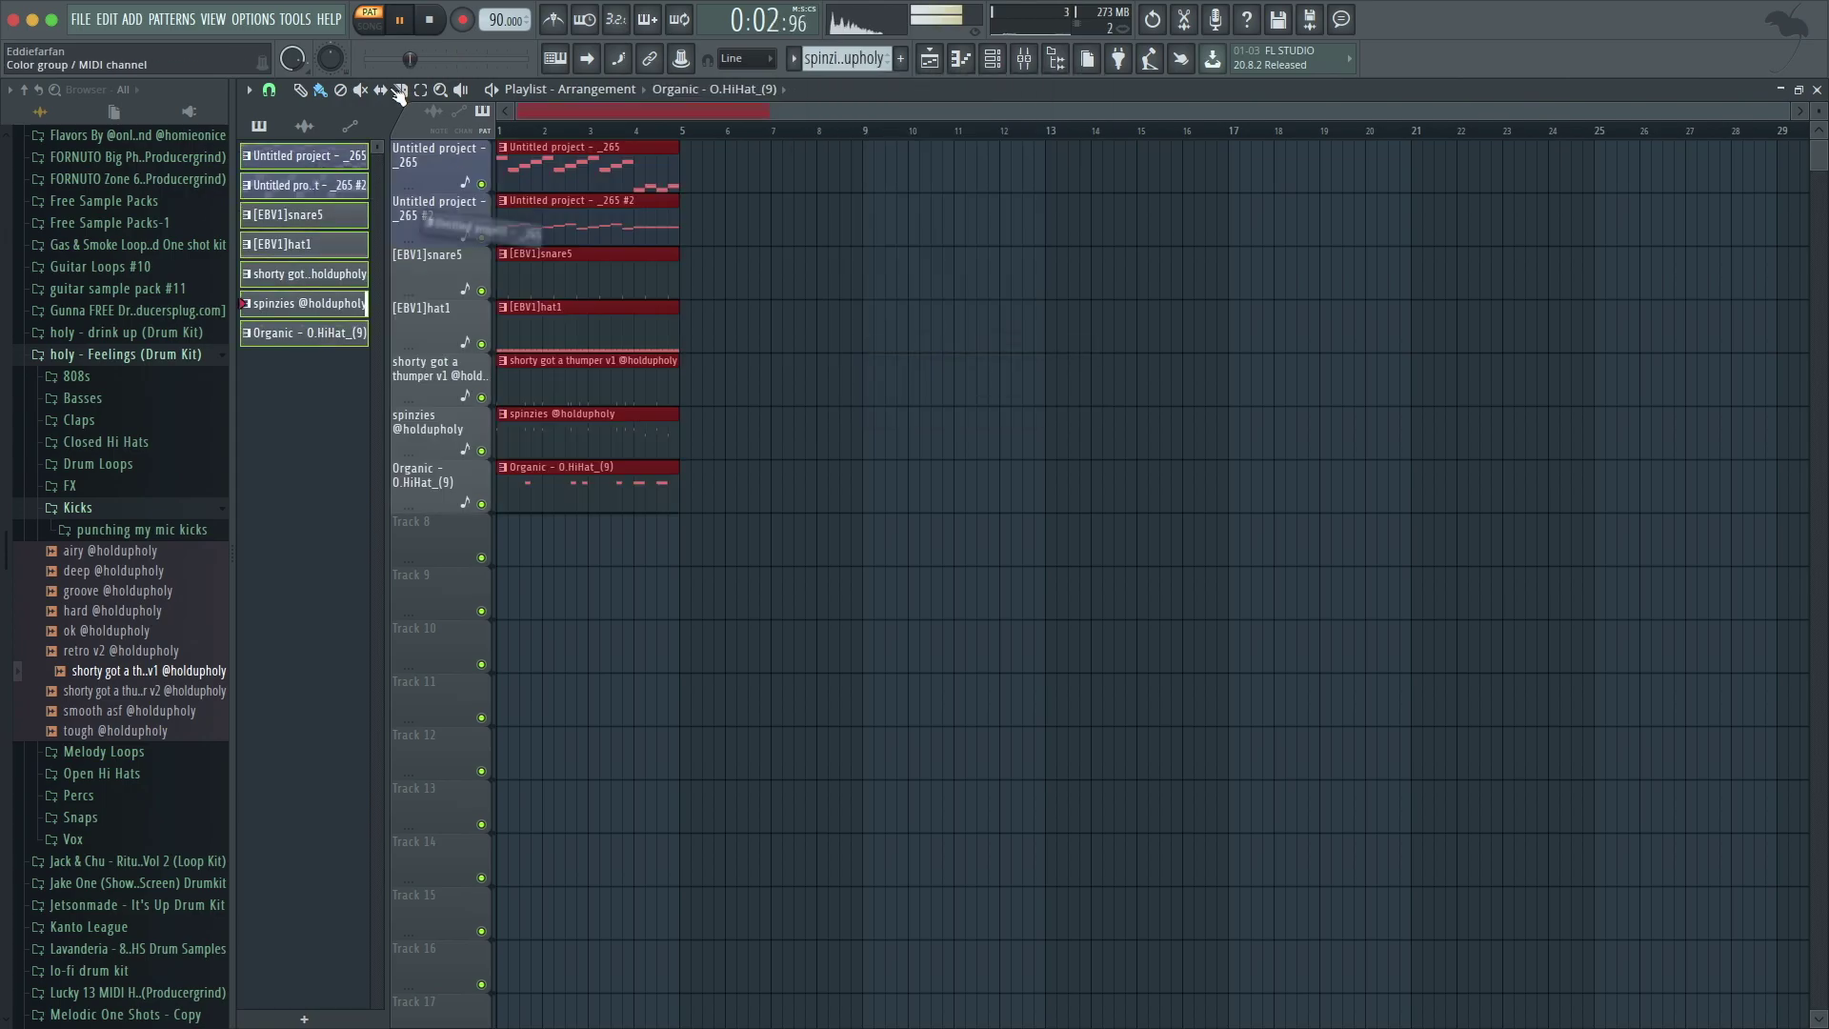
{"action": "left_click_drag", "start_coordinate": [541, 174], "coordinate": [726, 173]}
{"action": "key", "text": "space"}
{"action": "key", "text": "F7"}
{"action": "key", "text": "F7"}
{"action": "key", "text": "F6"}
{"action": "key", "text": "F6"}
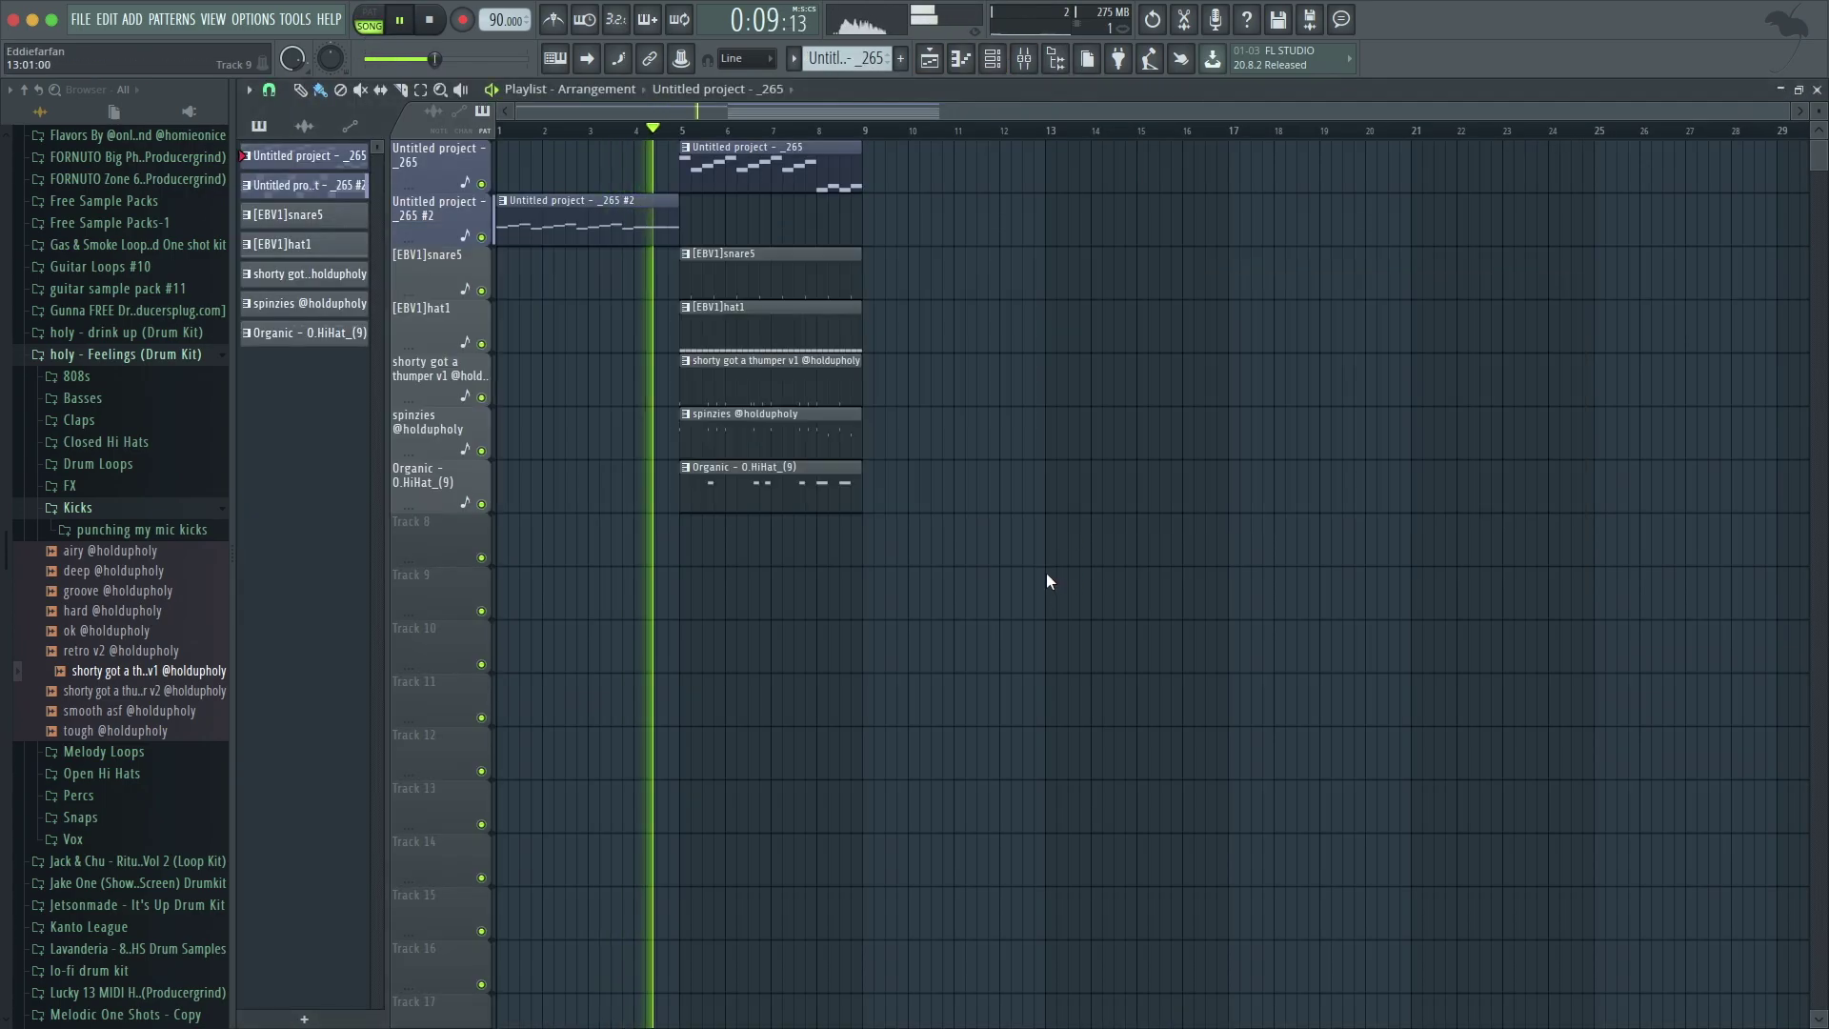
- Duplicate the original slicer and all drum clips from bar 5 to bar 9 in the playlist
{"action": "key", "text": "F6"}
{"action": "left_click", "coordinate": [523, 343]}
{"action": "key", "text": "F6"}
{"action": "left_click_drag", "start_coordinate": [961, 157], "coordinate": [724, 495]}
{"action": "key", "text": "ctrl+b"}
- Copy the cloned slicer, snare and hat clips to bar 13, and the kick, 808 and open hi-hat clips to bar 17
{"action": "left_click", "coordinate": [610, 226]}
{"action": "left_click", "coordinate": [1059, 226]}
{"action": "left_click_drag", "start_coordinate": [1090, 349], "coordinate": [990, 271]}
{"action": "key", "text": "ctrl+b"}
{"action": "left_click_drag", "start_coordinate": [967, 486], "coordinate": [905, 381]}
{"action": "left_click_drag", "start_coordinate": [903, 382], "coordinate": [1268, 382]}
- Shorten the end of the hat clip at bar 13 and add full hat, snare and cloned slicer clips at bar 17
{"action": "left_click_drag", "start_coordinate": [1079, 329], "coordinate": [1072, 328]}
{"action": "left_click", "coordinate": [1116, 329]}
{"action": "left_click", "coordinate": [981, 275]}
{"action": "left_click", "coordinate": [1116, 274]}
{"action": "left_click", "coordinate": [1010, 229]}
{"action": "left_click", "coordinate": [1117, 231]}
- Raise the sliced sample's mixer level slightly to about -16.2 dB
{"action": "key", "text": "F9"}
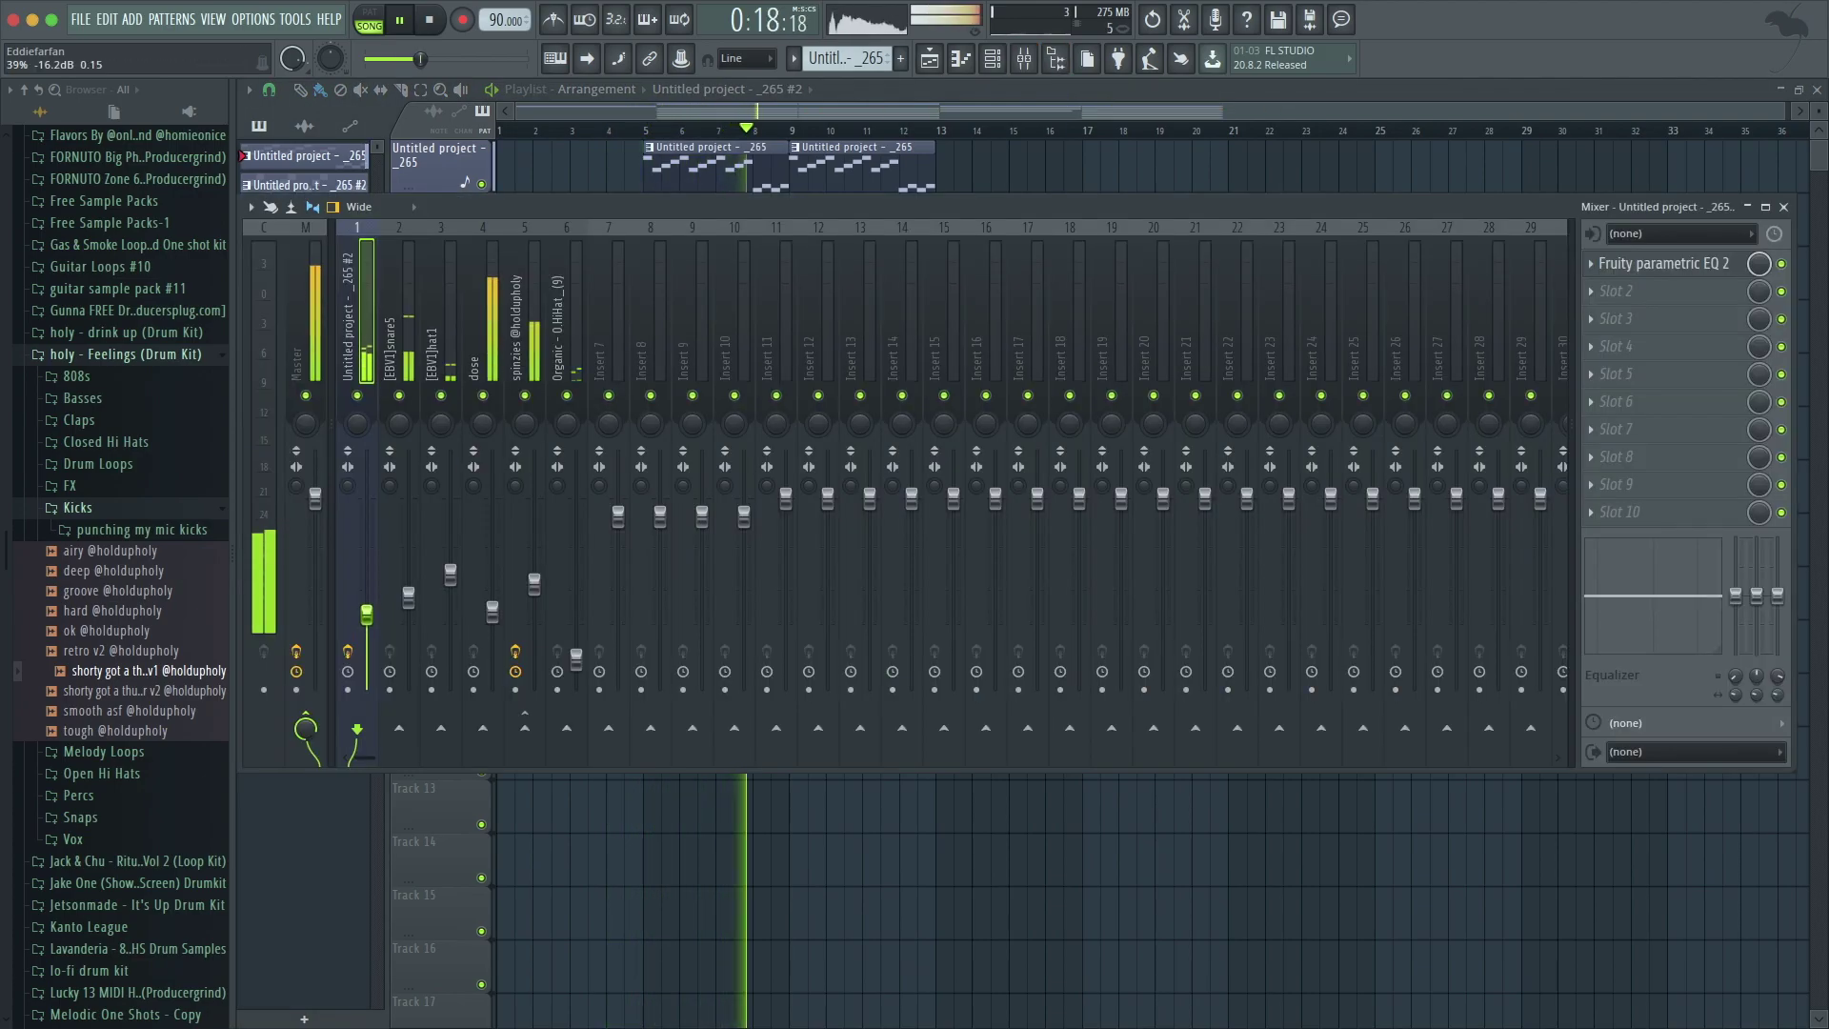
{"action": "key", "text": "F9"}
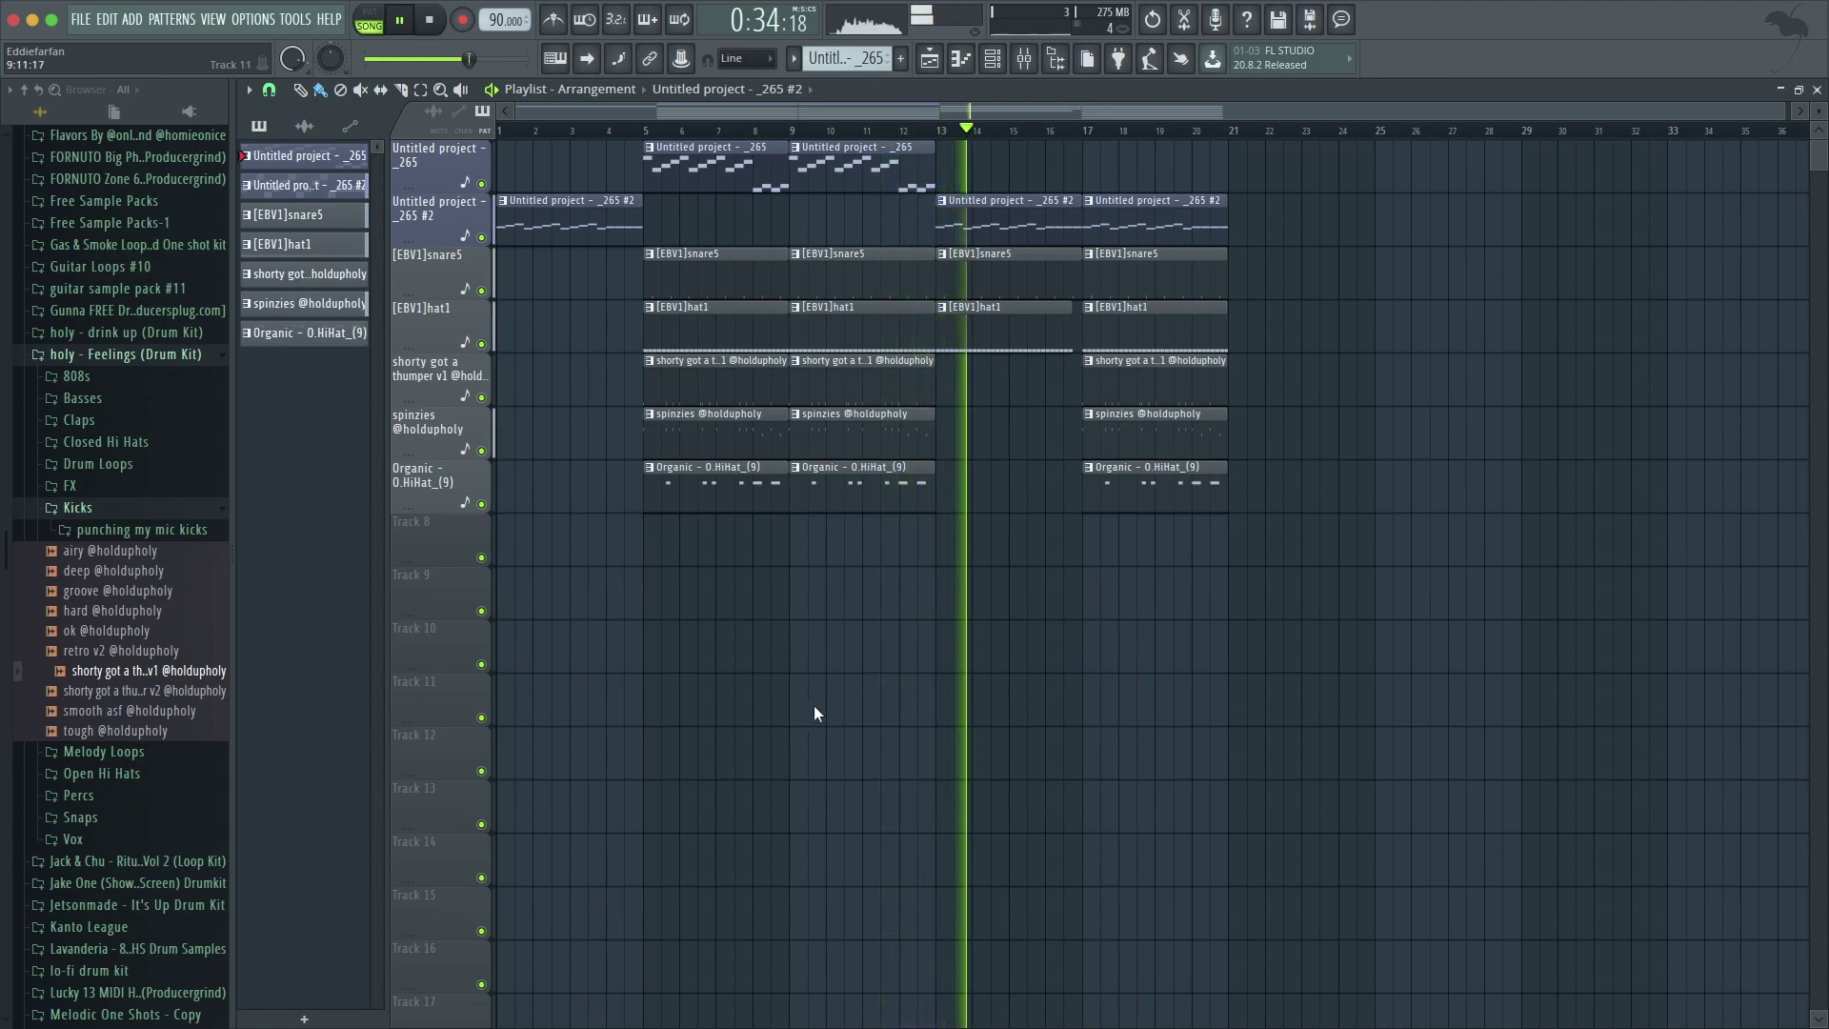
- Make the 808 clip at bar 17 unique and raise its lower notes so that all of them sit on A#5
{"action": "double_click", "coordinate": [1142, 424]}
{"action": "left_click_drag", "start_coordinate": [916, 399], "coordinate": [916, 365]}
{"action": "left_click_drag", "start_coordinate": [1011, 399], "coordinate": [1011, 365]}
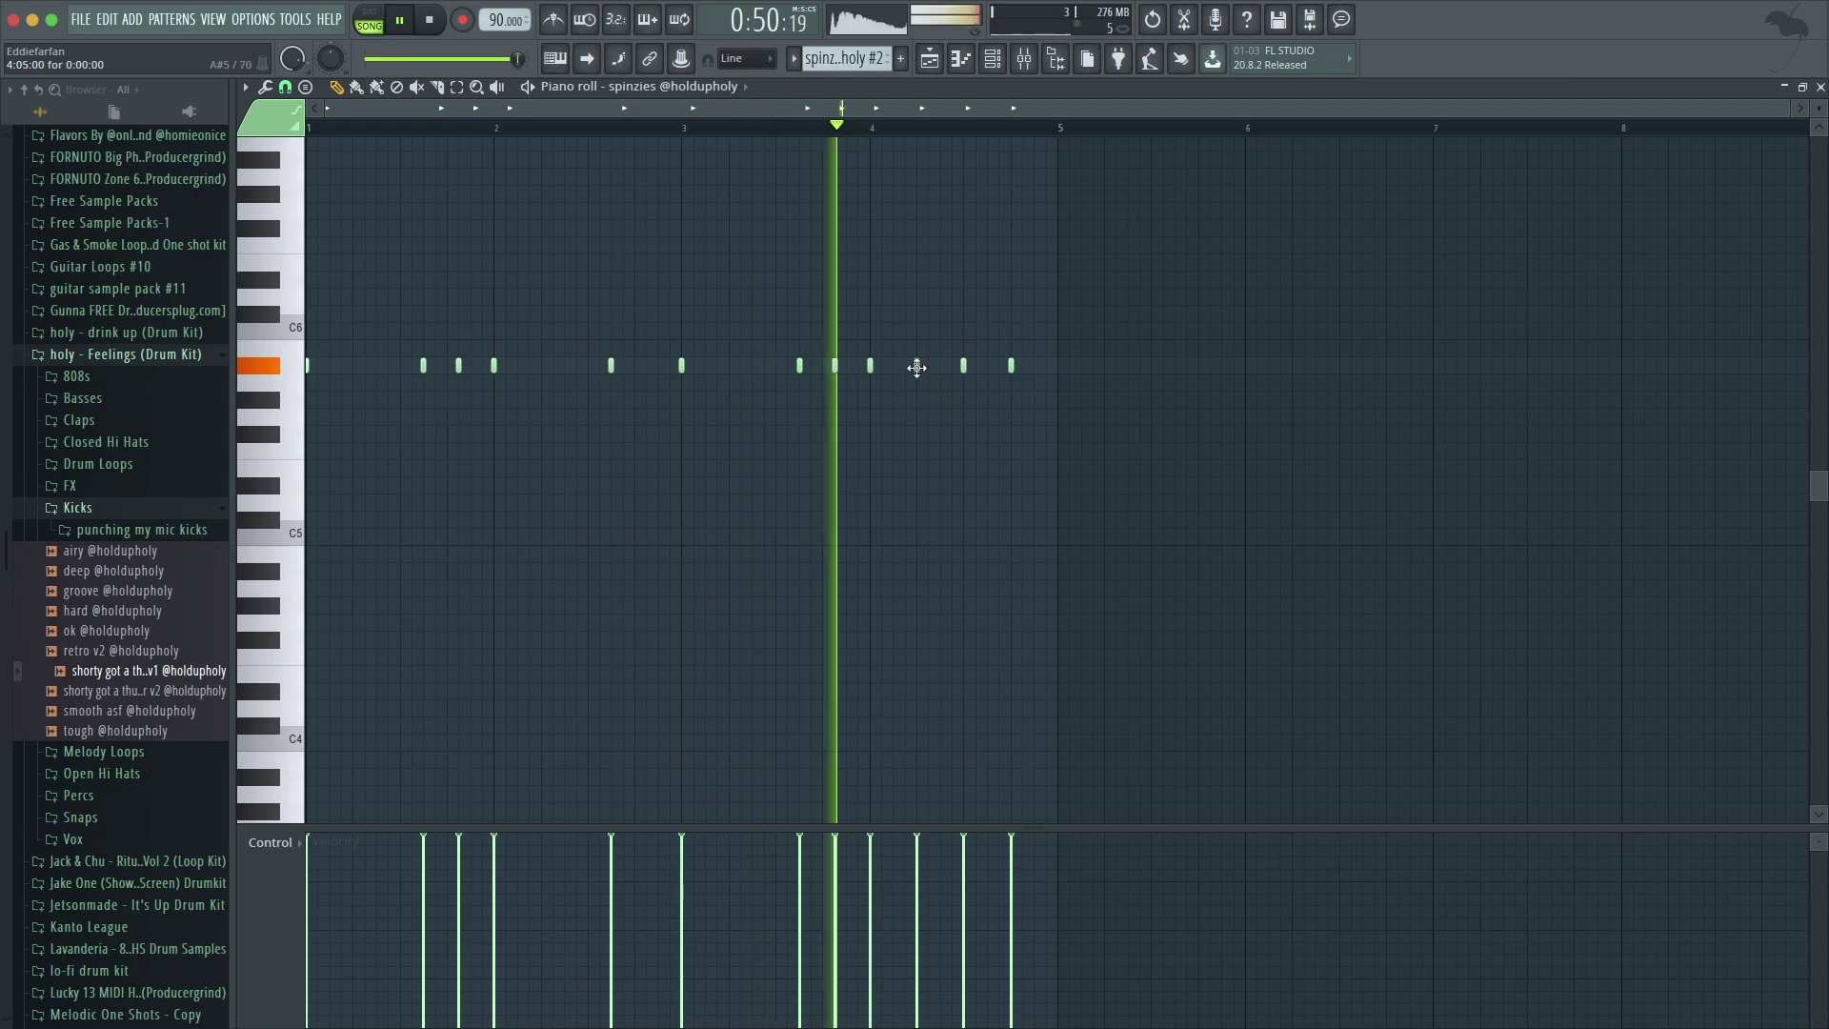
{"action": "key", "text": "F5"}
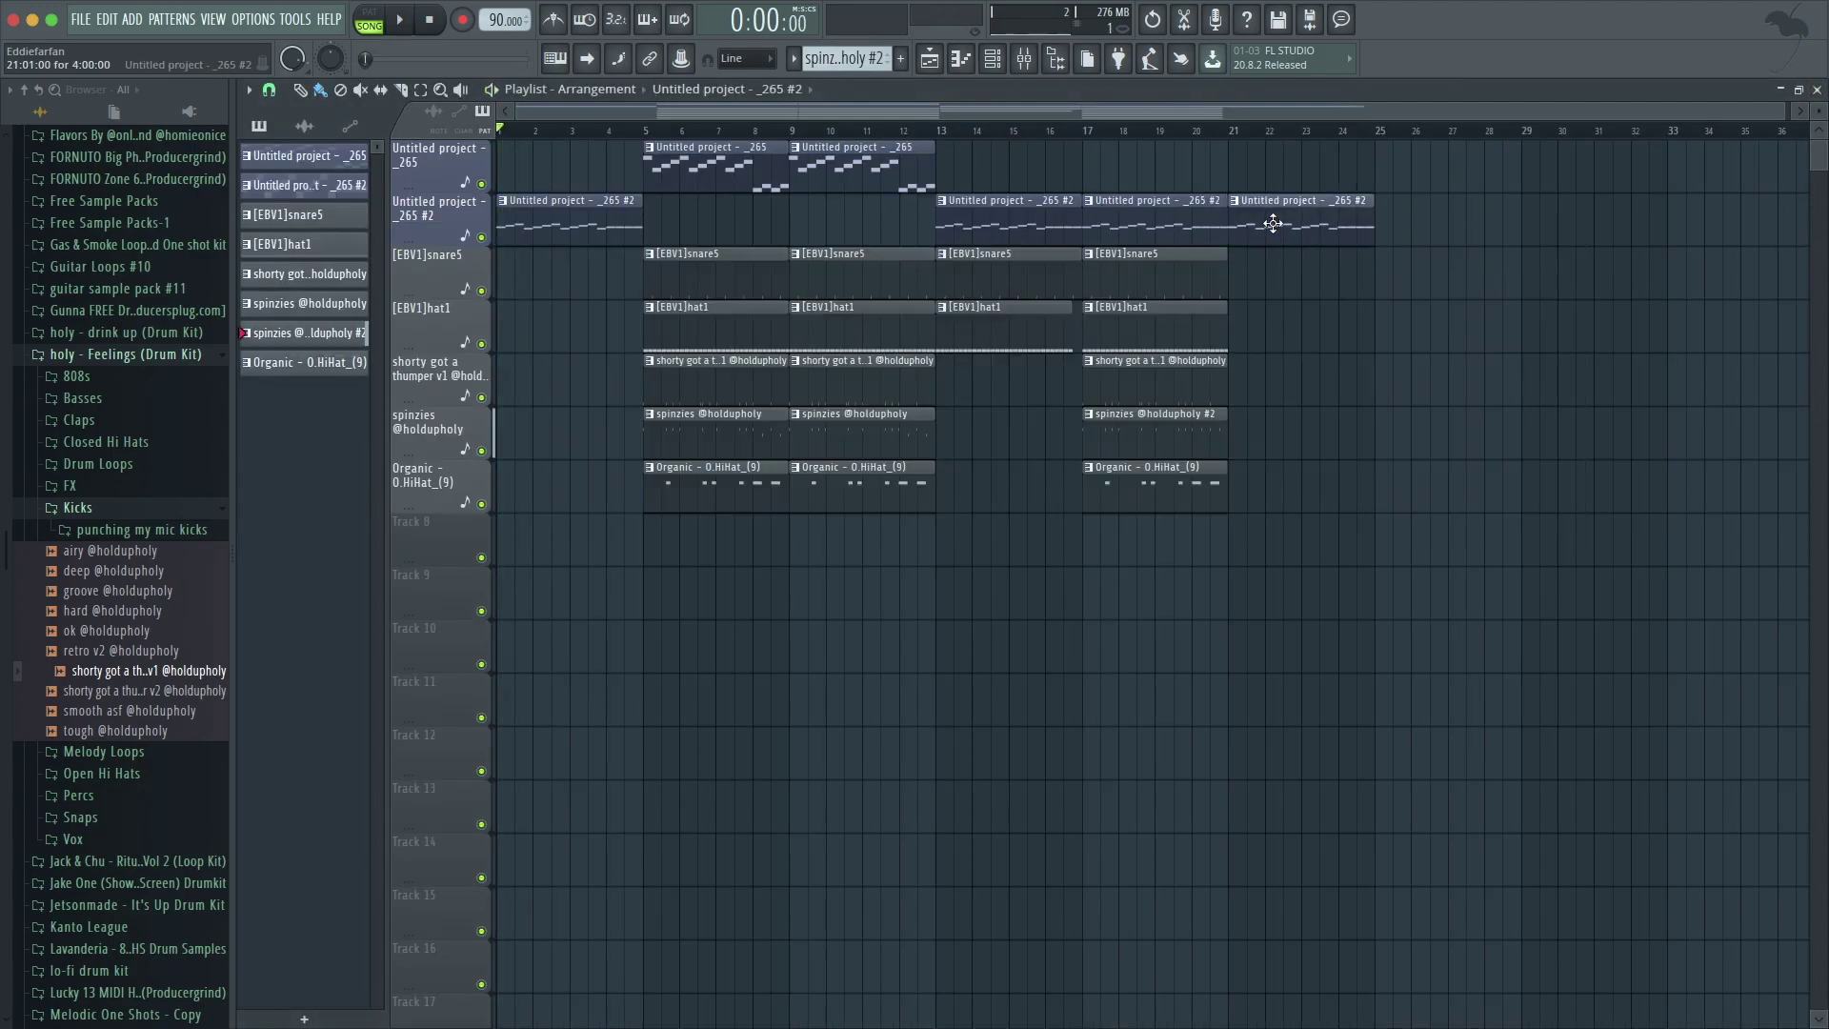
- Copy the bar 17 drum clips to bar 21, and copy the whole arrangement from bars 5 to 24 to bar 25
{"action": "left_click_drag", "start_coordinate": [1162, 283], "coordinate": [1308, 283]}
{"action": "left_click", "coordinate": [1192, 131]}
{"action": "key", "text": "space"}
{"action": "mouse_move", "coordinate": [669, 181]}
{"action": "left_mouse_down"}
{"action": "mouse_move", "coordinate": [1523, 209]}
{"action": "mouse_move", "coordinate": [1327, 211]}
{"action": "left_mouse_up"}
- Try cutting the drum clips from bars 25 to 28, and undo the cut
{"action": "key", "text": "super+x"}
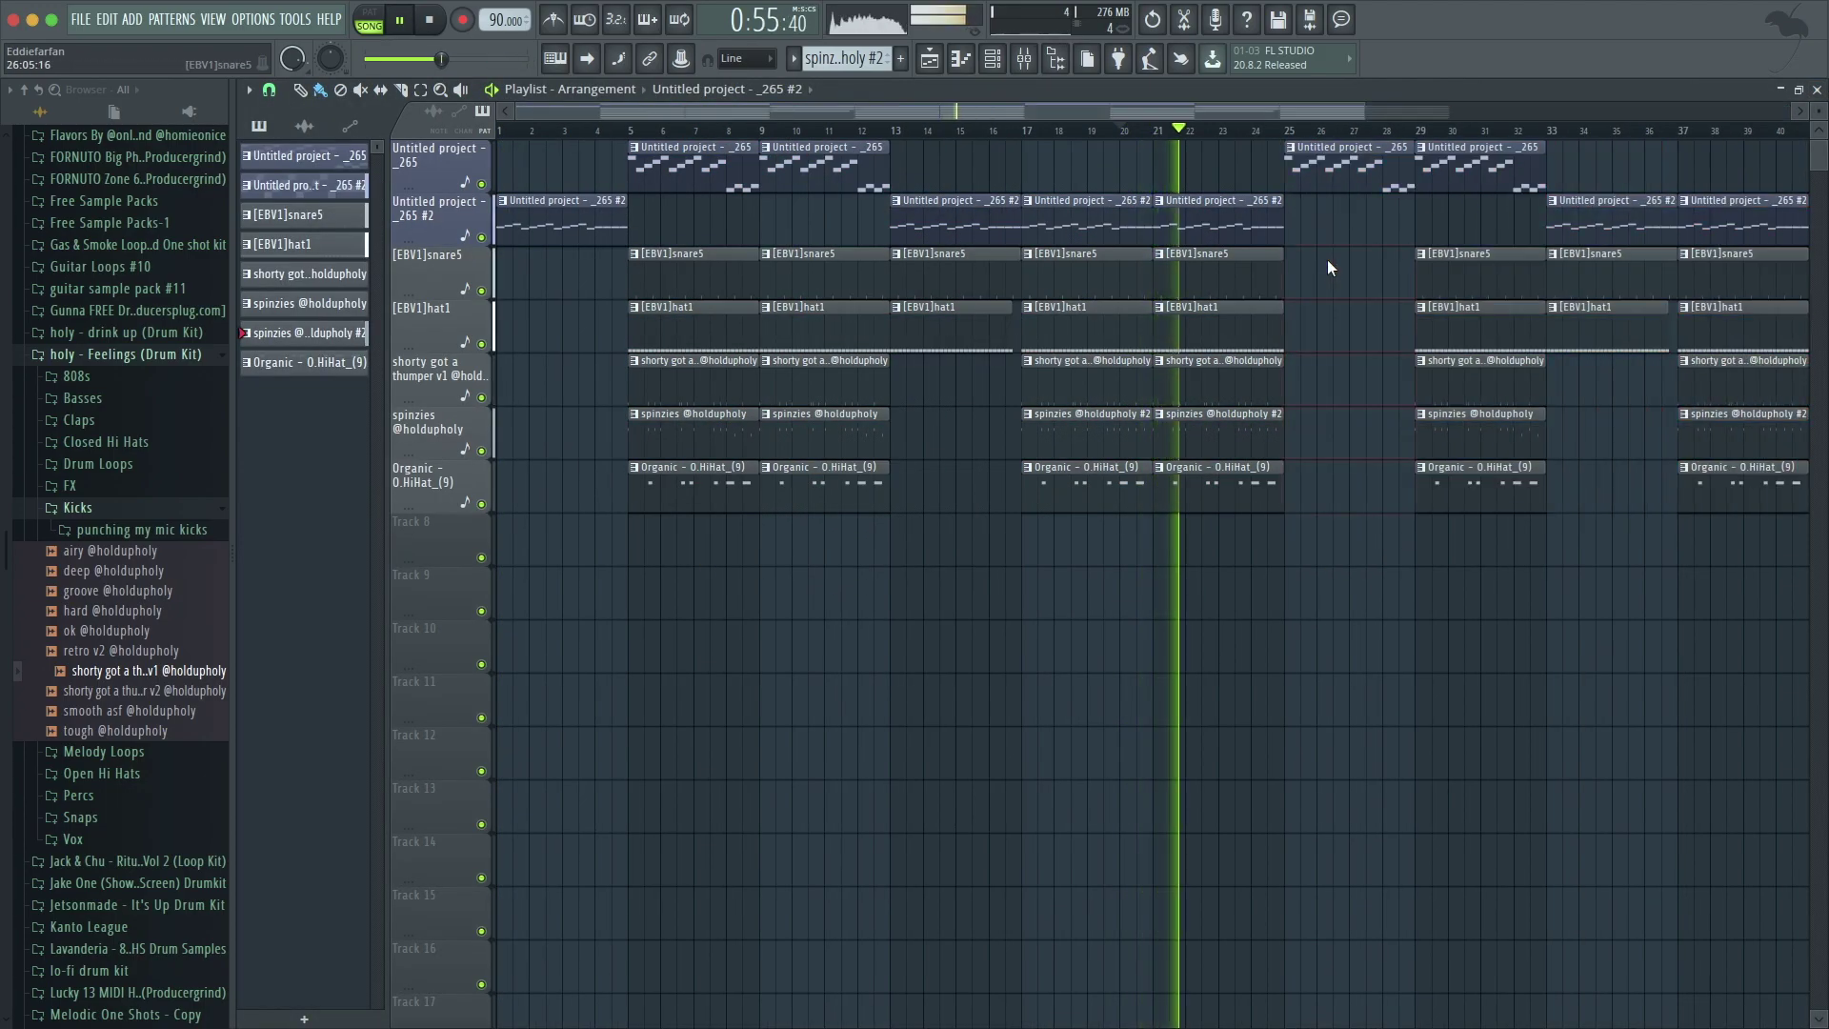
{"action": "key", "text": "super+z"}
{"action": "scroll", "coordinate": [1323, 336], "scroll_direction": "up", "scroll_amount": 4}
{"action": "key", "text": "super+z"}
- Remove the opening of the drum clips at bar 25 and copy that section to bar 45, ending with one cloned slicer clip at bar 53
{"action": "left_click", "coordinate": [1259, 307]}
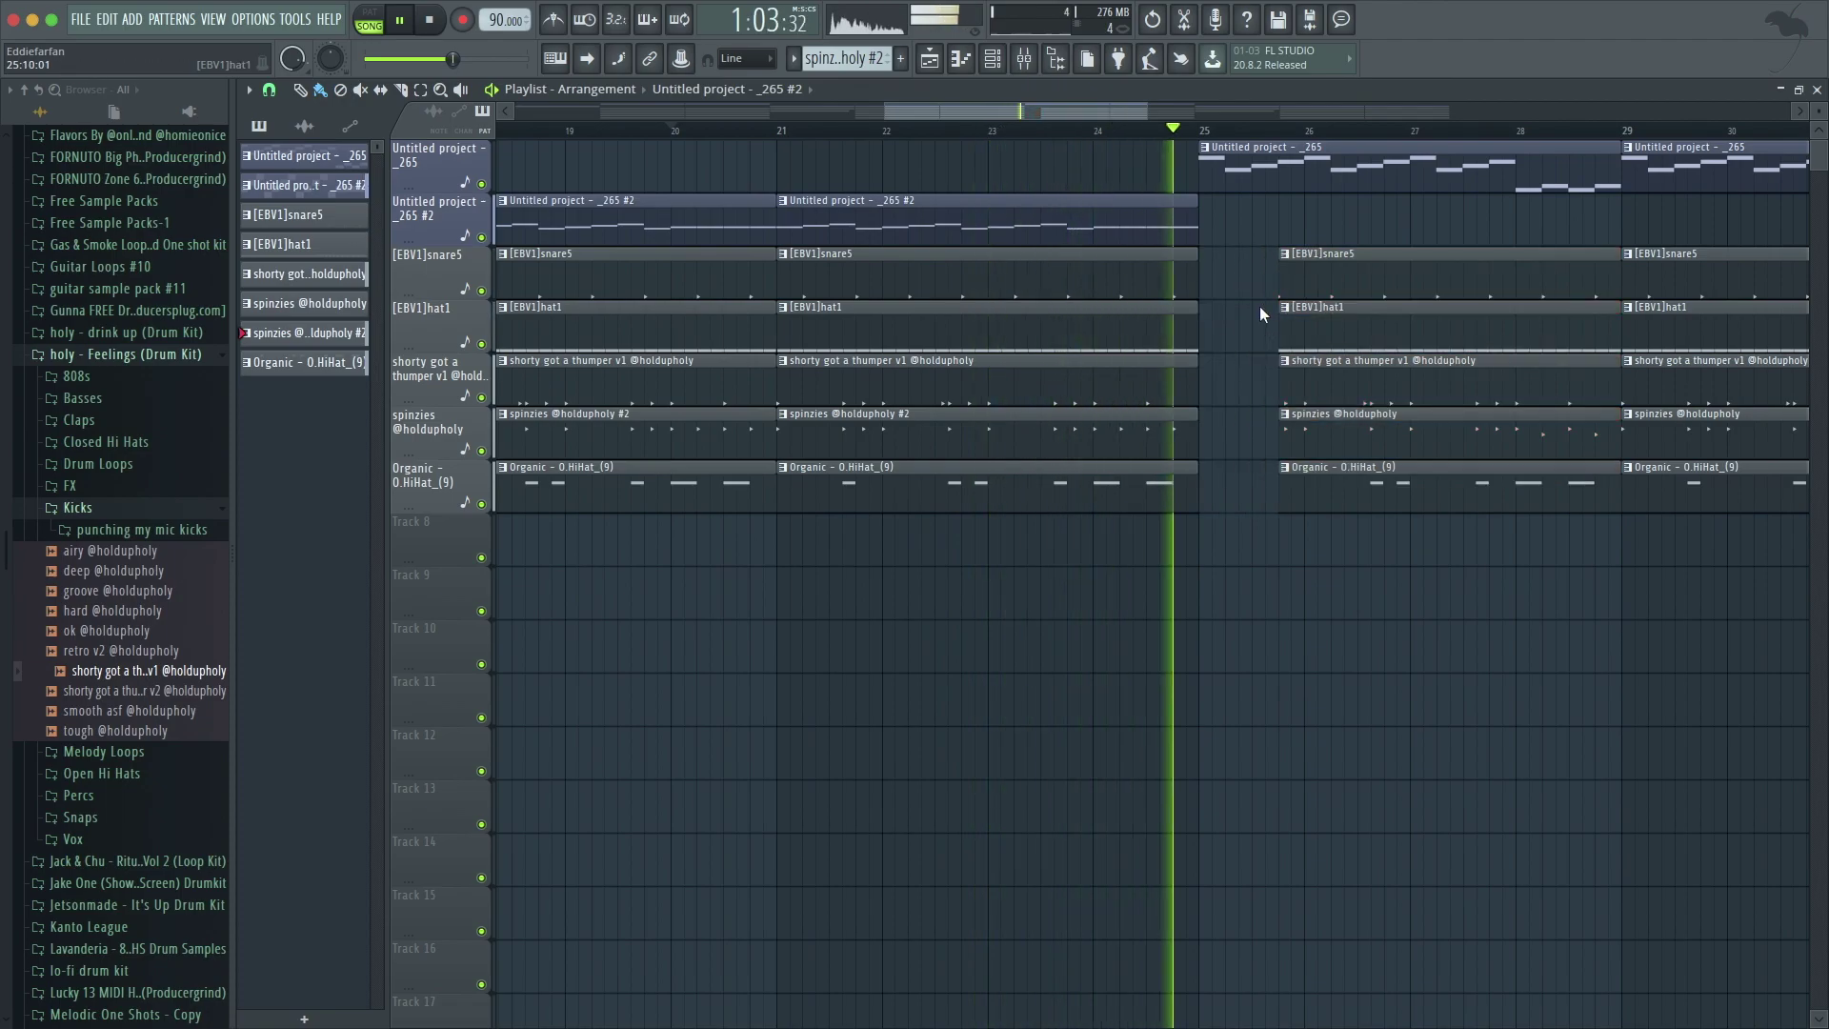
{"action": "scroll", "coordinate": [1327, 558], "scroll_direction": "down", "scroll_amount": 5}
{"action": "key", "text": "ctrl+b"}
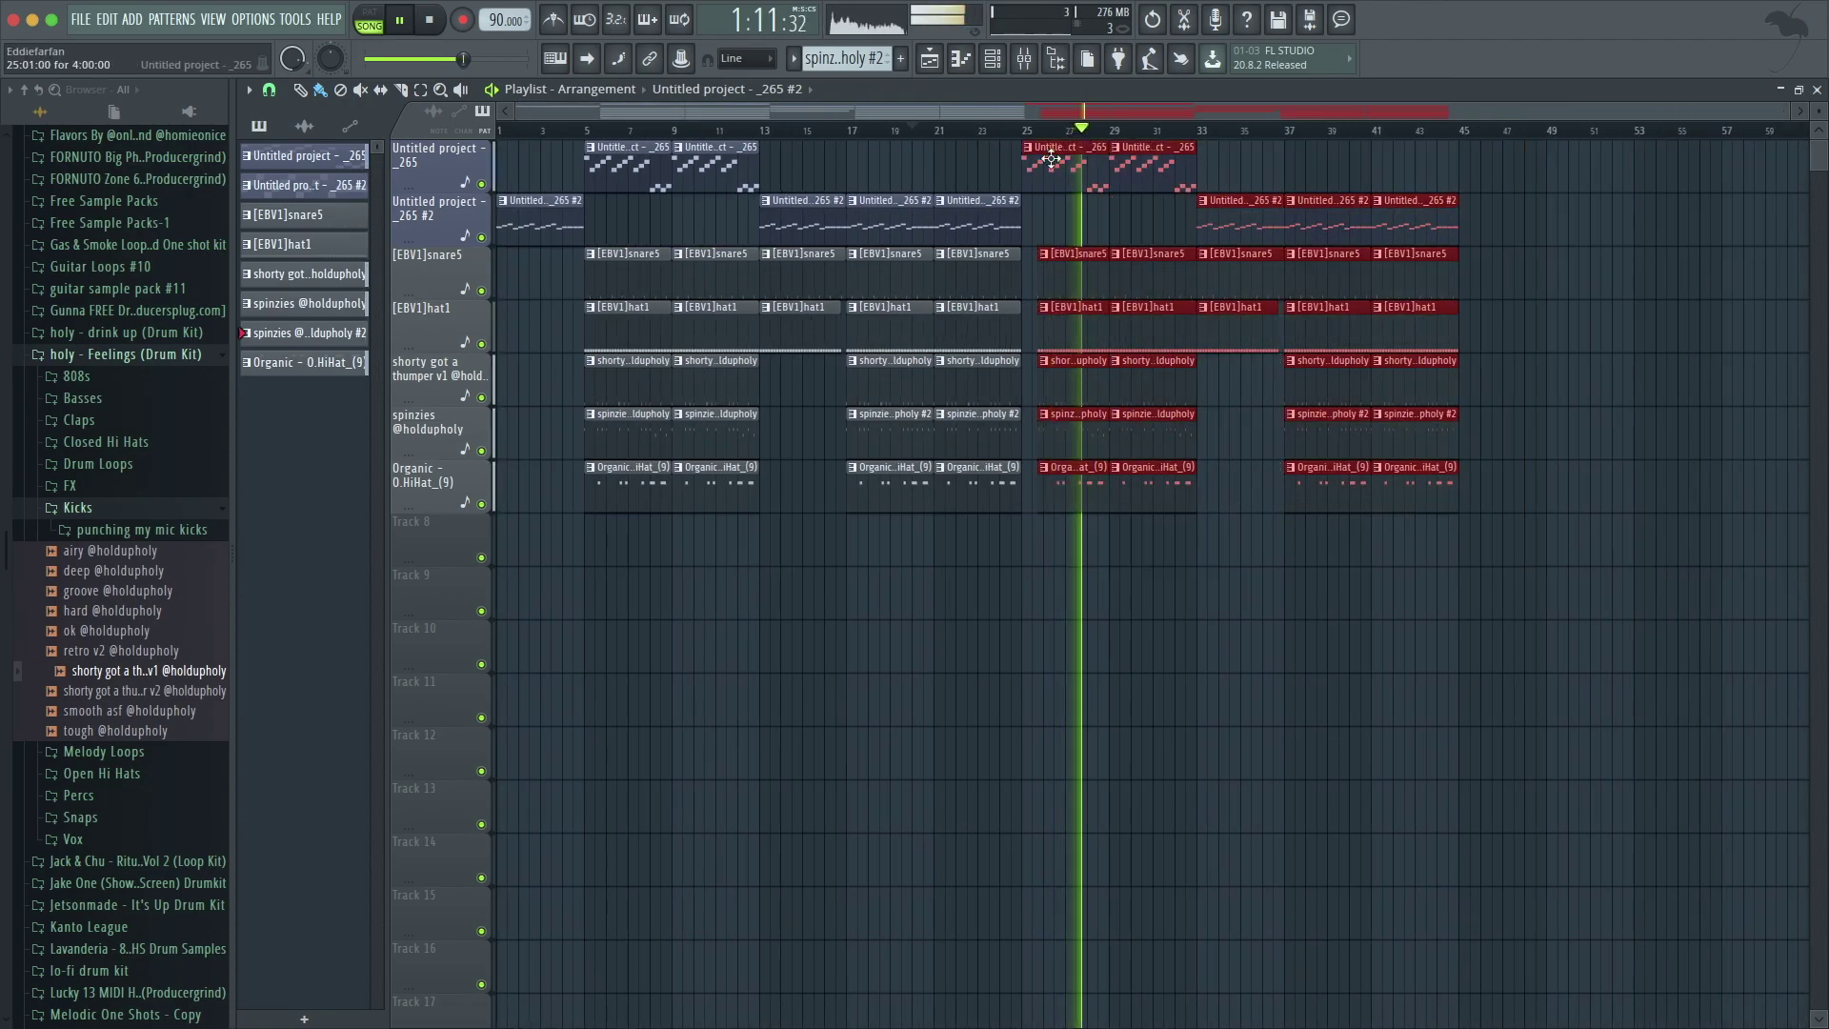
{"action": "scroll", "coordinate": [1328, 558], "scroll_direction": "down", "scroll_amount": 2}
{"action": "key", "text": "space"}
- Add the vocal tag sample marked 115 from the DMarch folder's files to track 8 at the start of the playlist
{"action": "left_click", "coordinate": [178, 346]}
{"action": "scroll", "coordinate": [114, 381], "scroll_direction": "up", "scroll_amount": 5}
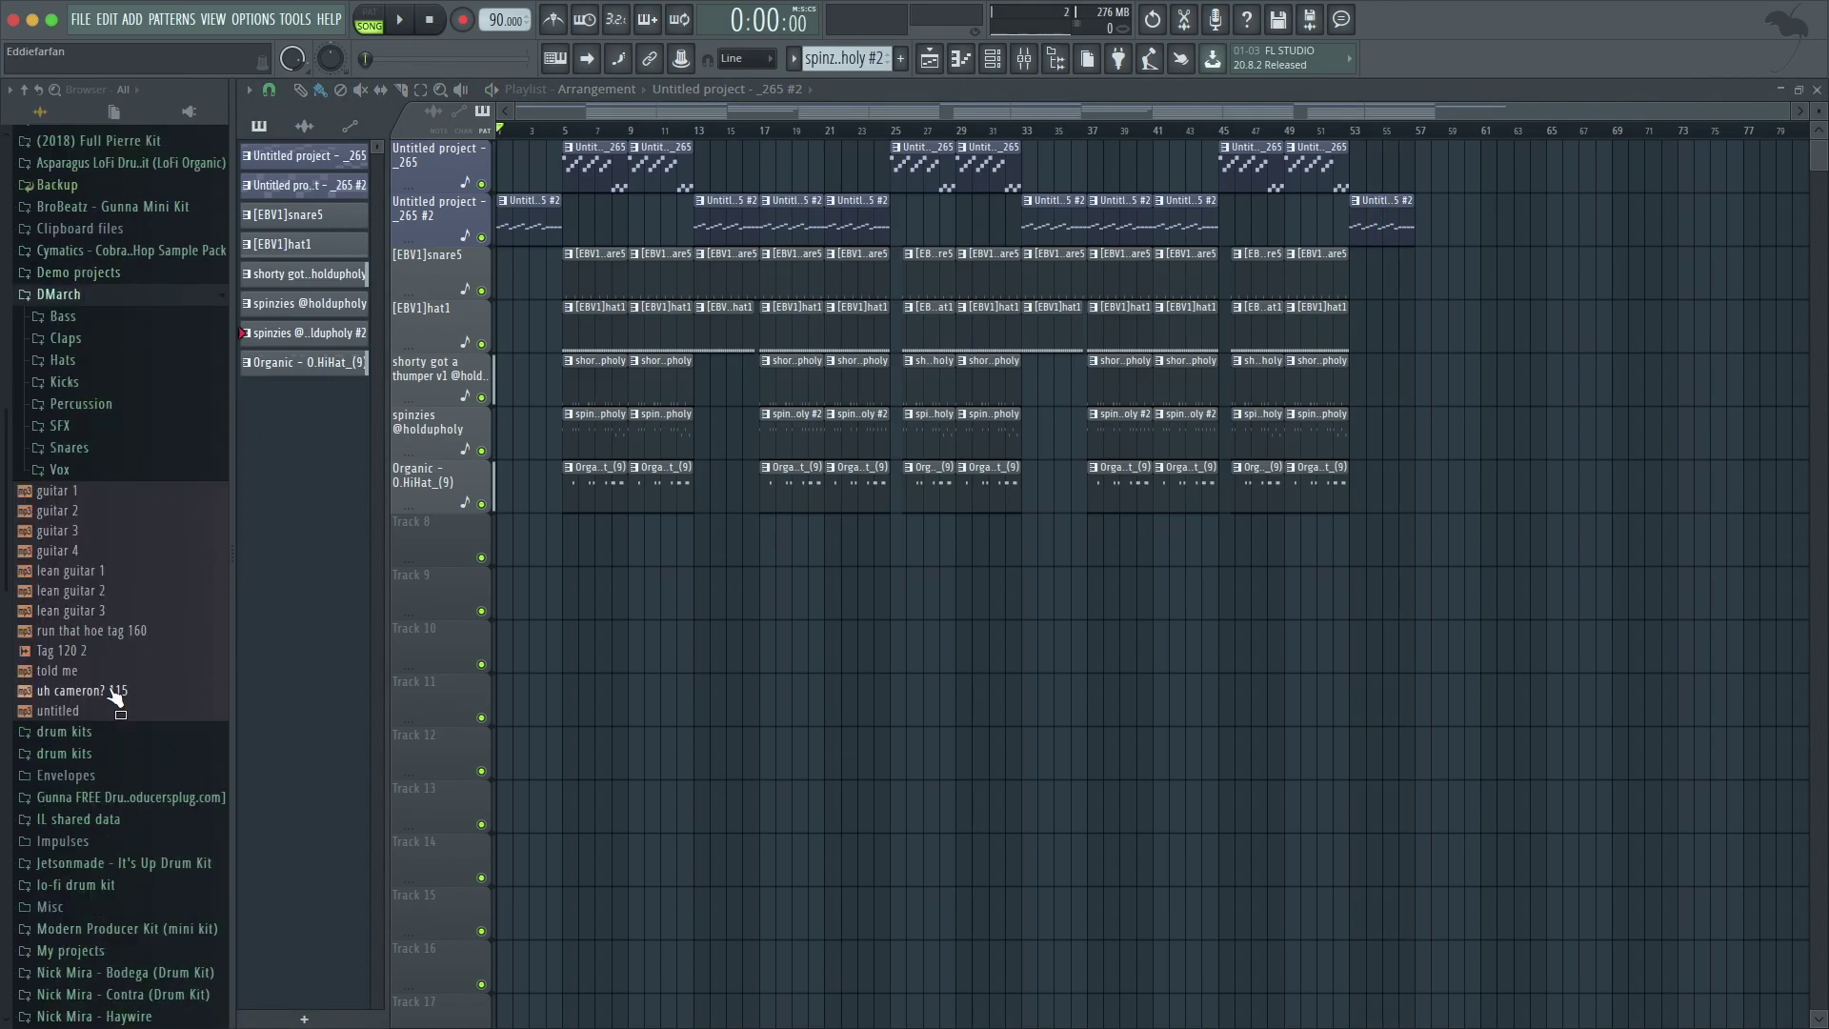
{"action": "left_click_drag", "start_coordinate": [114, 700], "coordinate": [438, 538]}
- Lower the vocal tag's level on mixer insert 15 and shift its clip to around bar 5 in the playlist
{"action": "key", "text": "F9"}
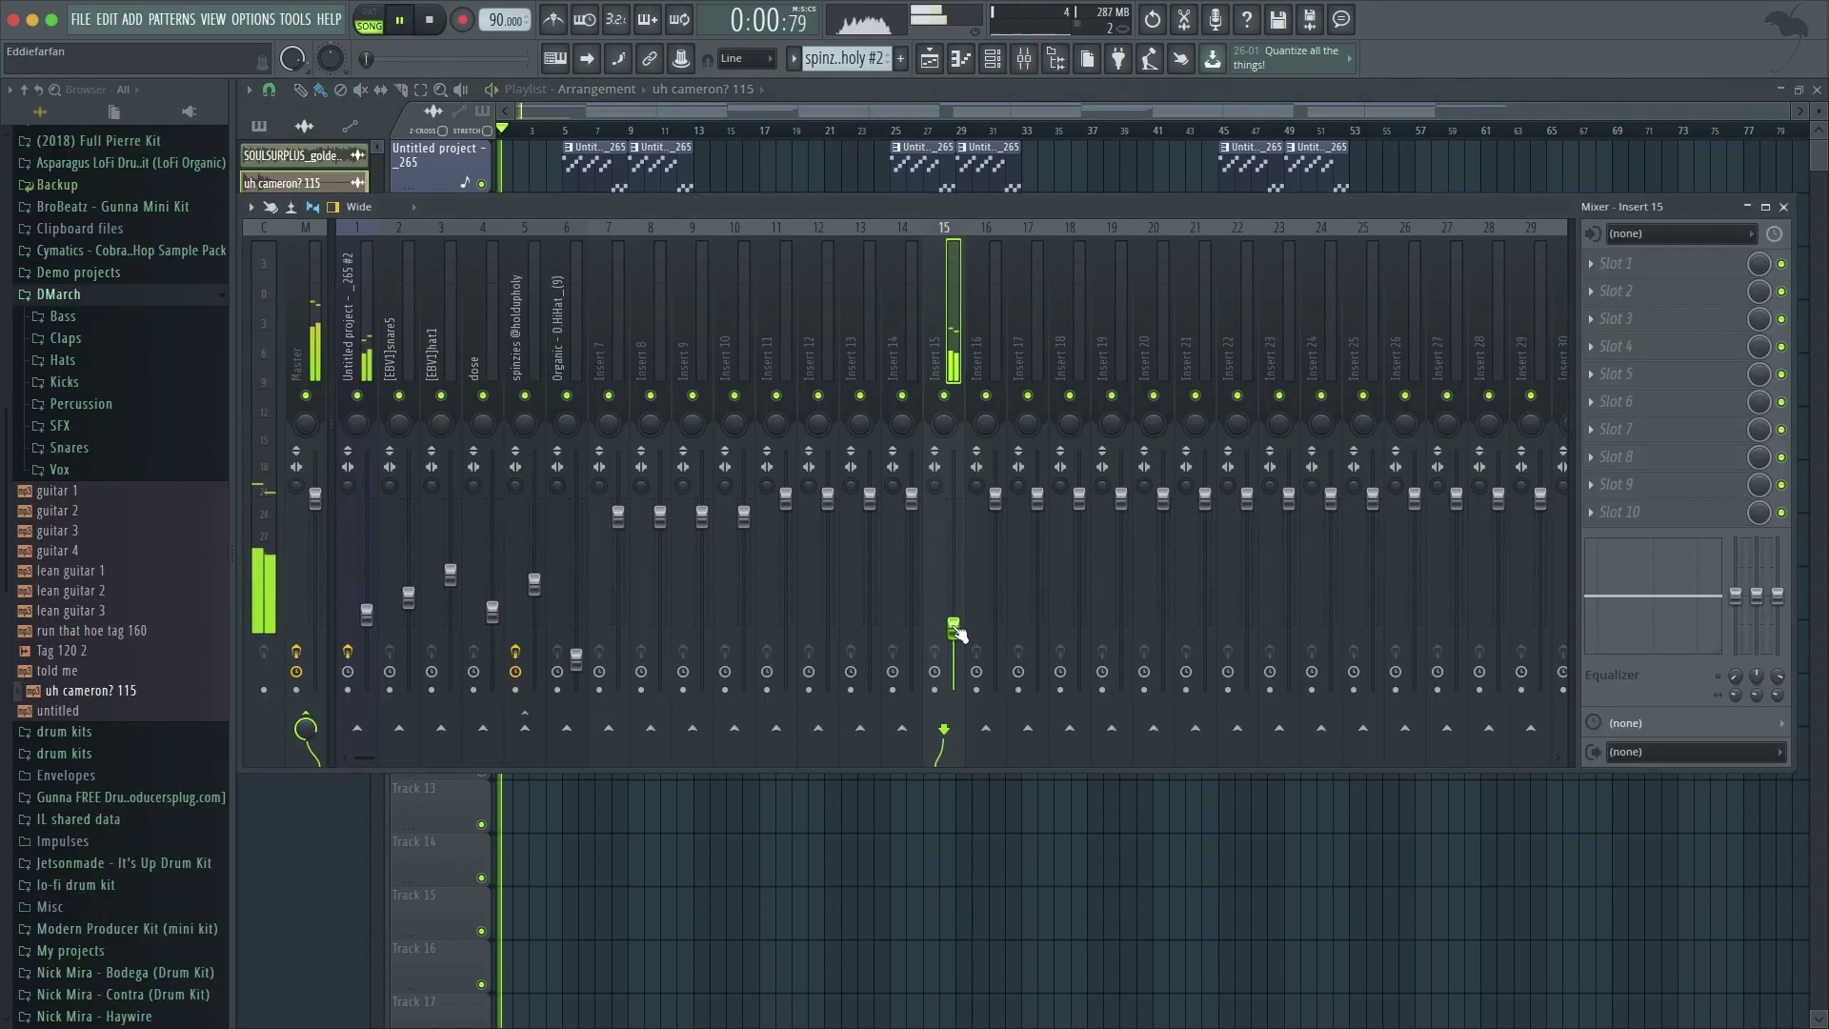
{"action": "key", "text": "F9"}
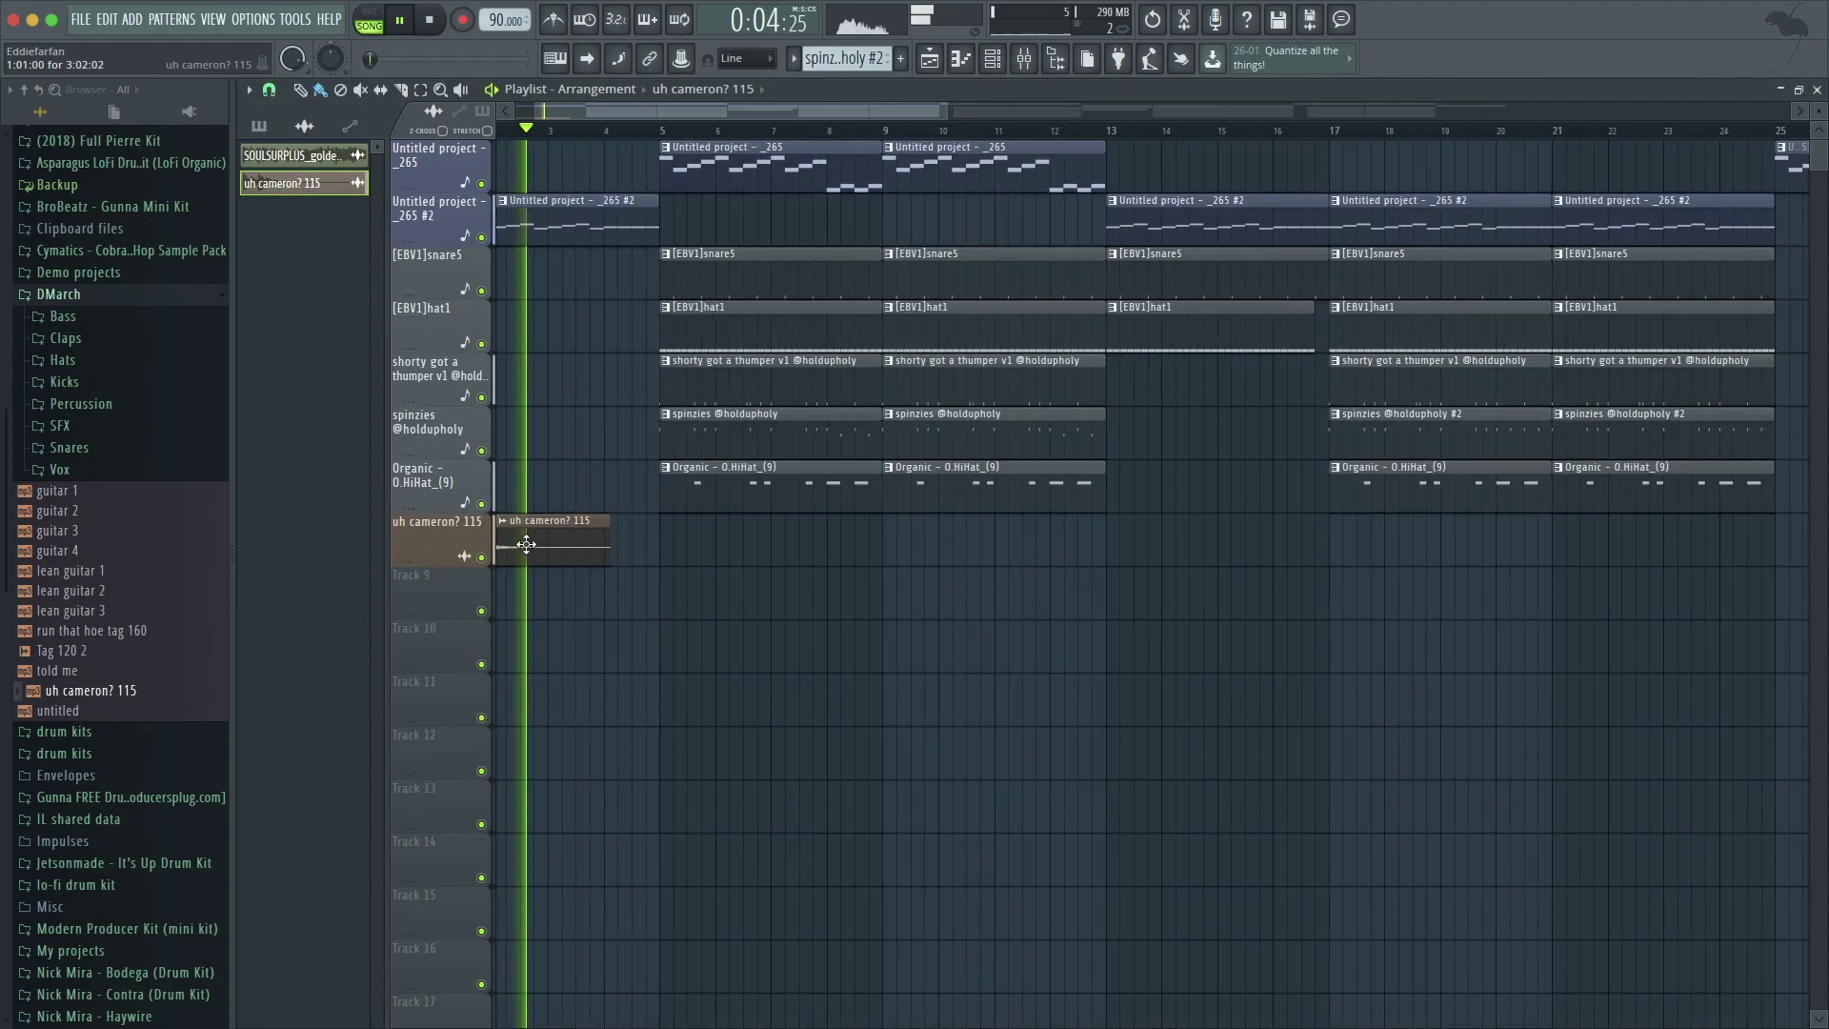
{"action": "left_click_drag", "start_coordinate": [555, 538], "coordinate": [760, 536]}
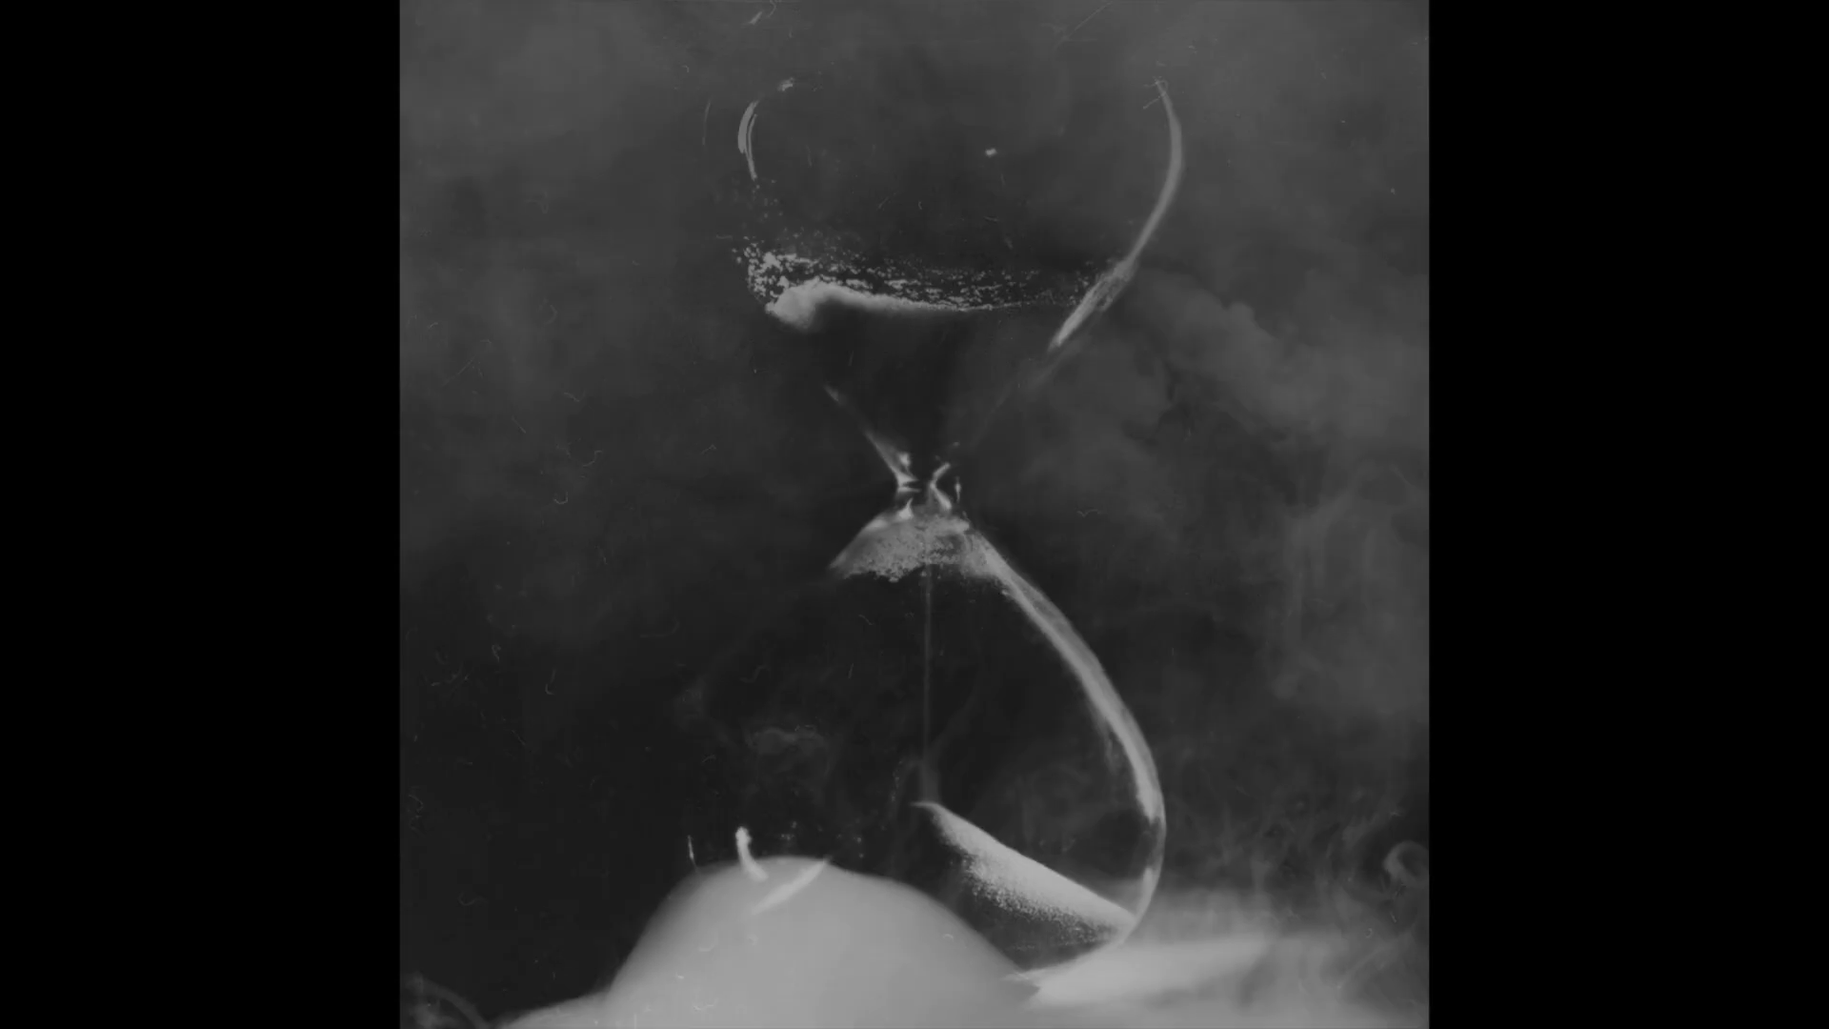